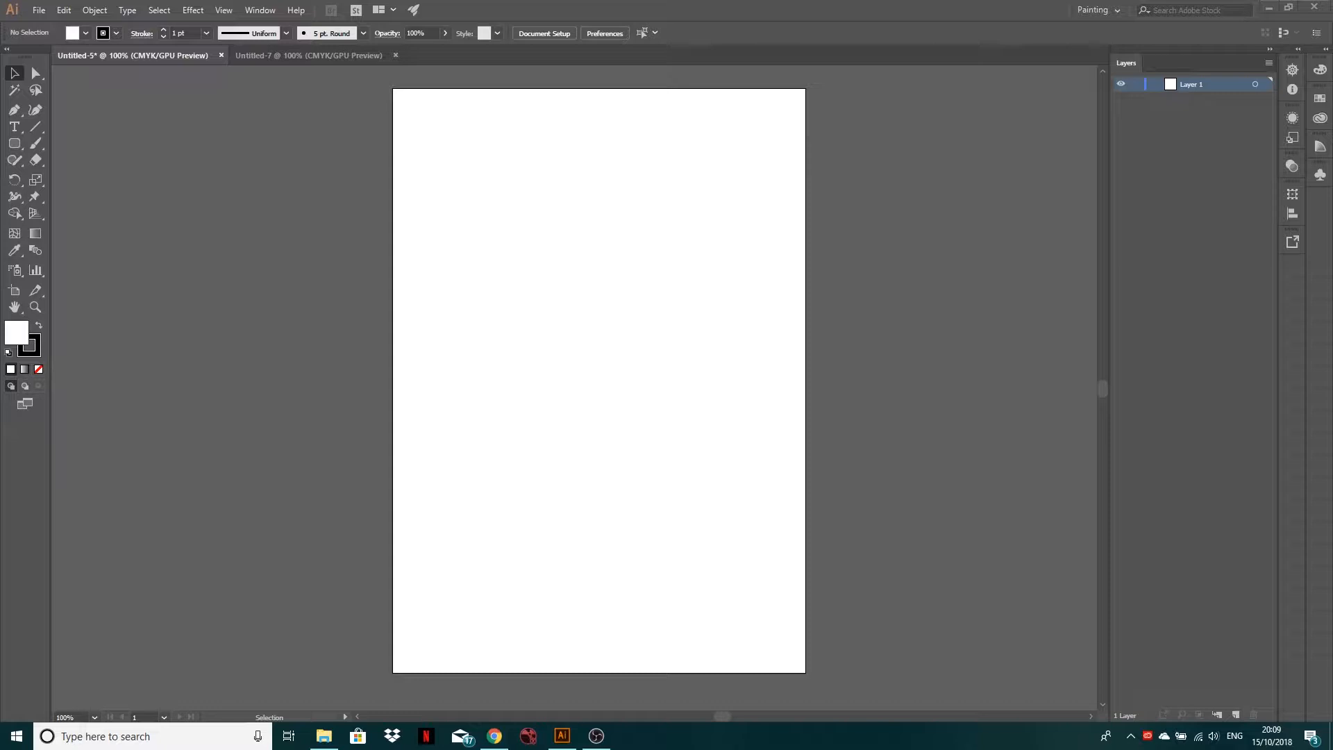
Step: Place the Illustrator-Pen-Exercise.jpg worksheet image on the blank artboard as a linked file
drag(0, 333, 601, 291)
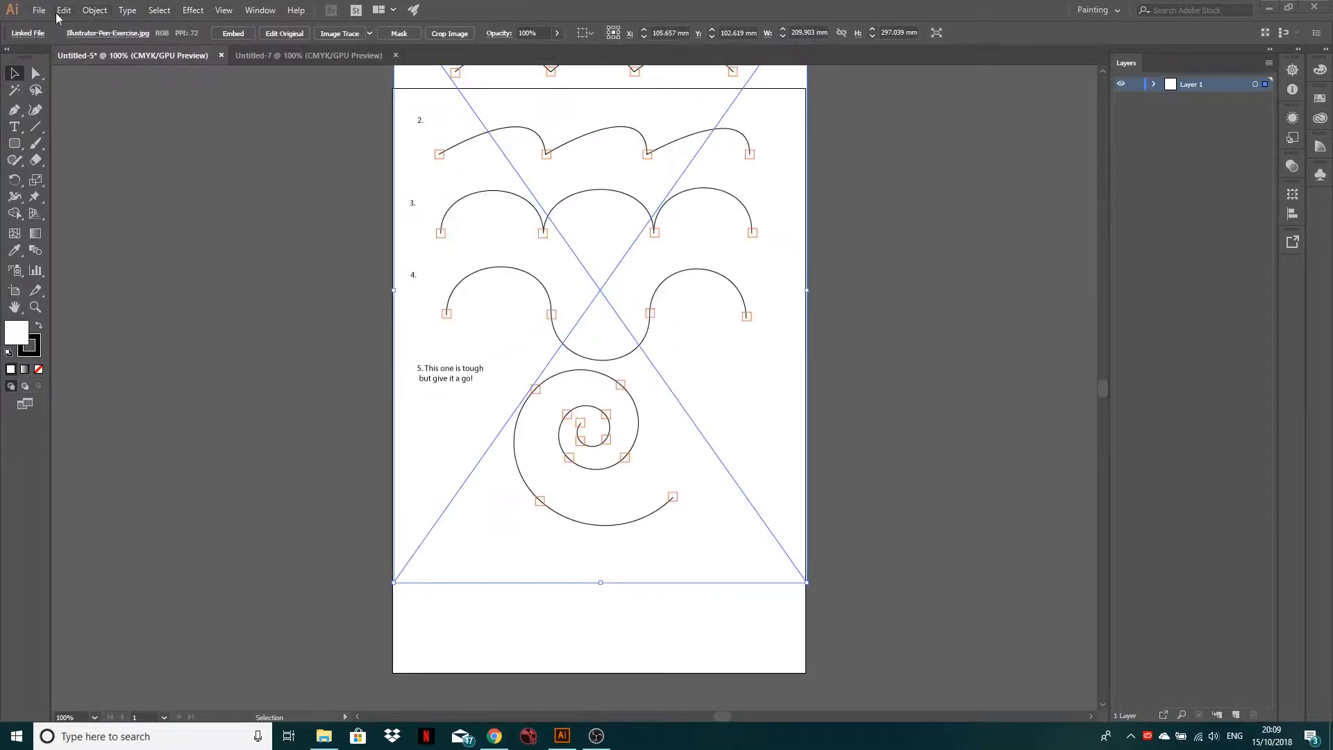
click(38, 10)
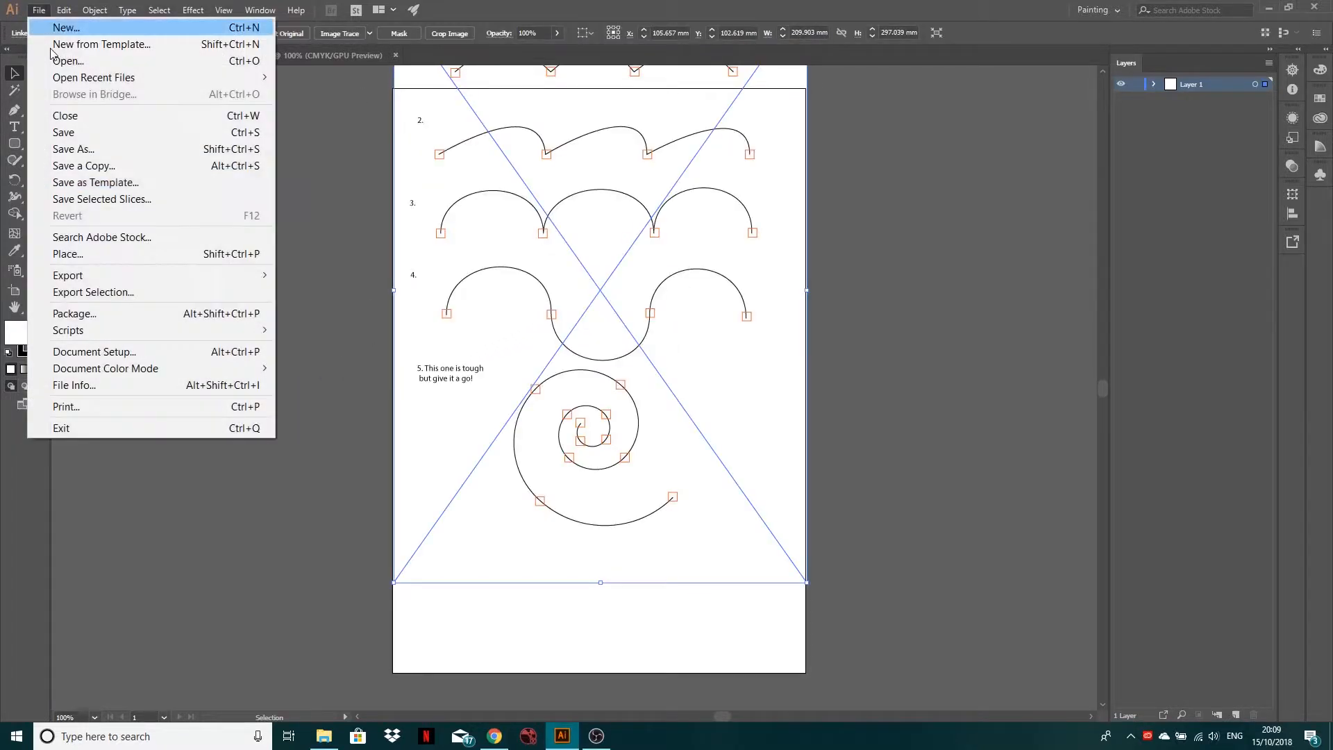
click(101, 263)
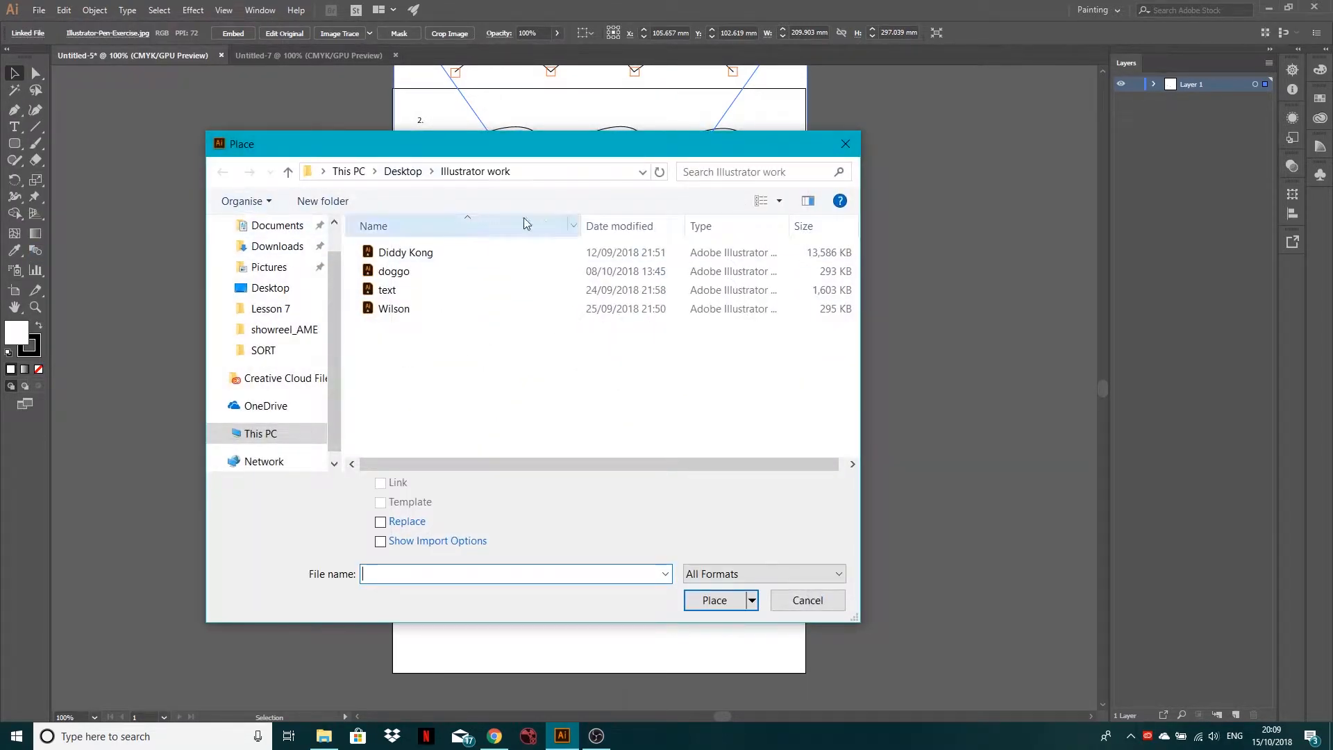
click(403, 172)
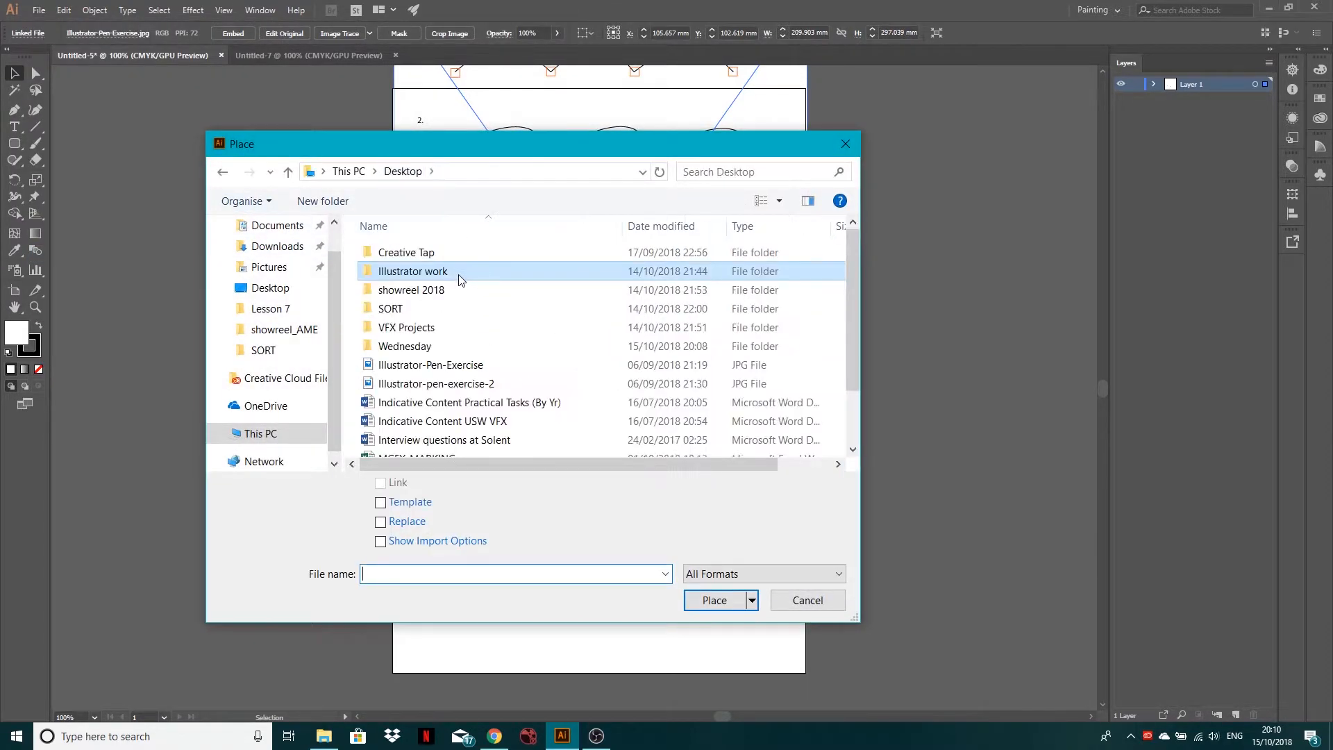
scroll(603, 322, down, 1)
scroll(604, 375, up, 2)
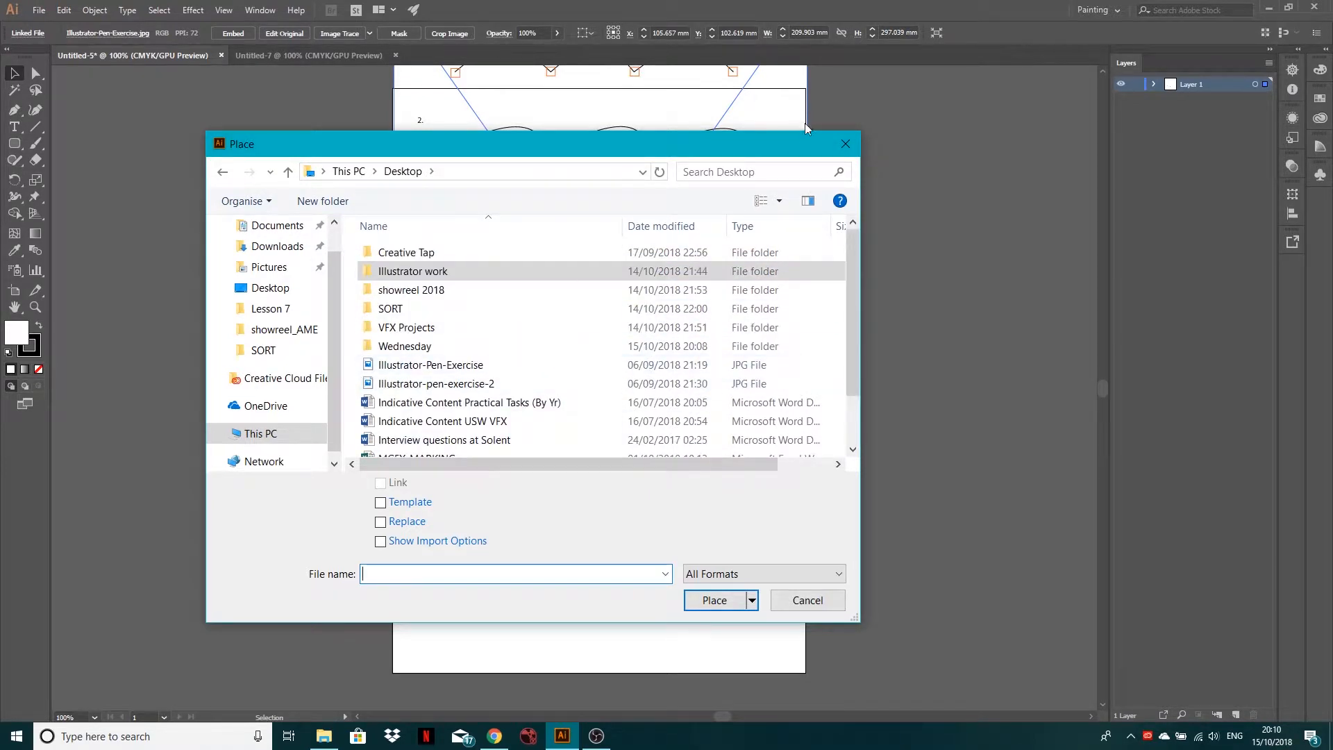
click(846, 144)
Step: Align the worksheet image with the artboard, then add a new layer above its locked layer
drag(598, 137, 595, 225)
click(1003, 169)
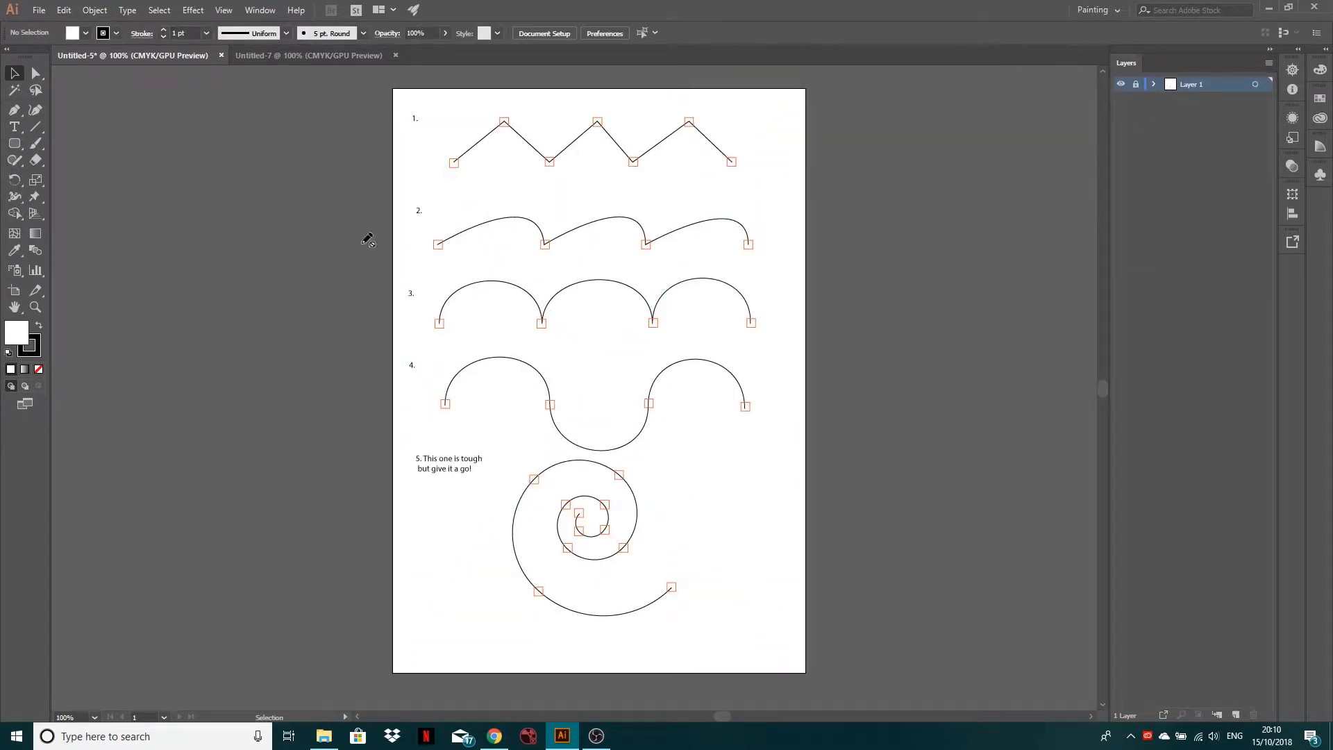
click(1238, 715)
Step: Draw a closed seven-point polygon with straight Pen tool segments and the white fill over exercises 2 to 4
click(18, 115)
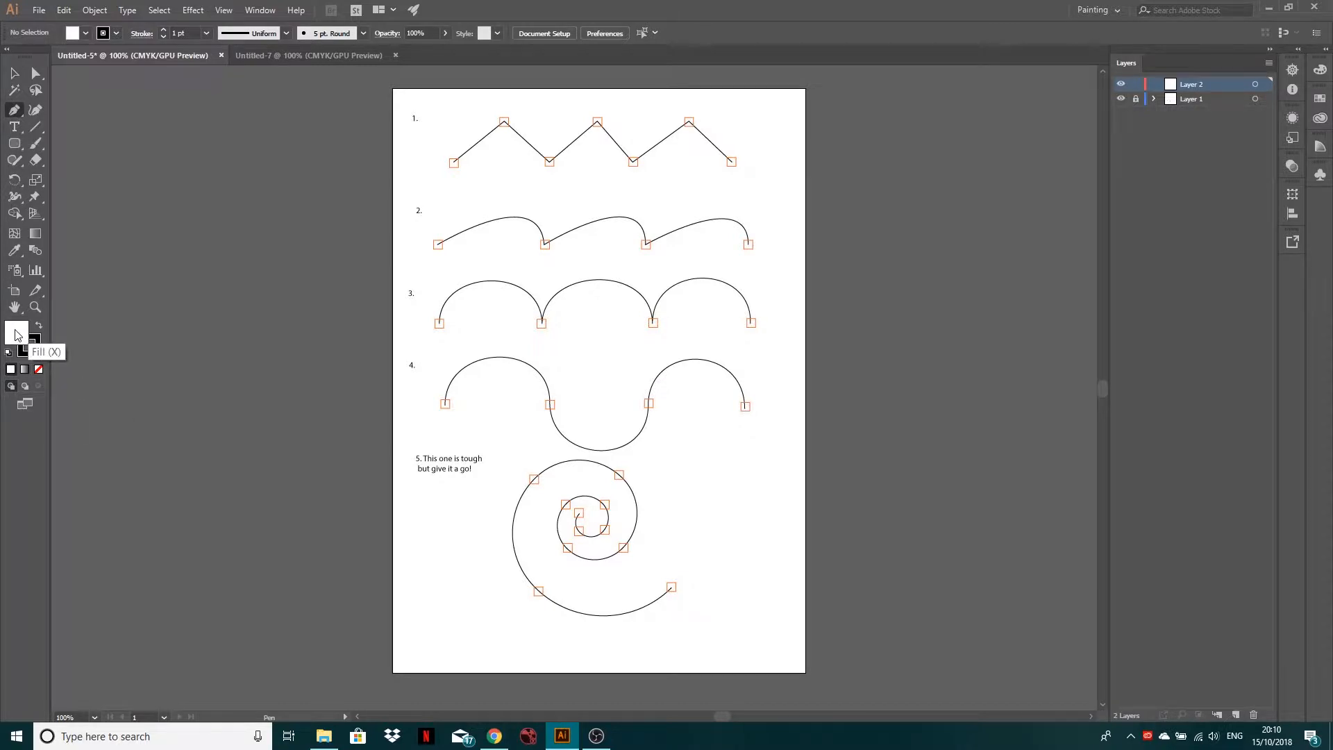
click(459, 240)
click(493, 178)
click(613, 183)
click(622, 264)
click(638, 355)
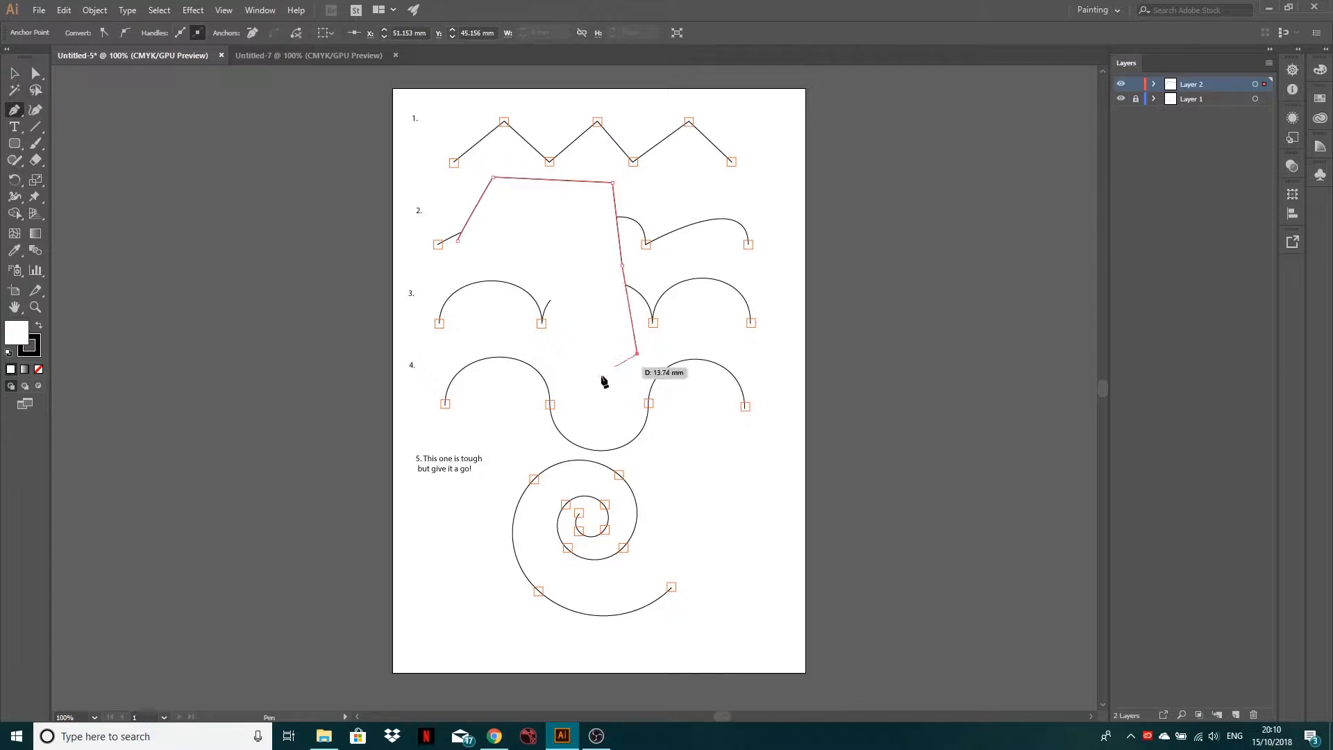
click(556, 394)
click(493, 422)
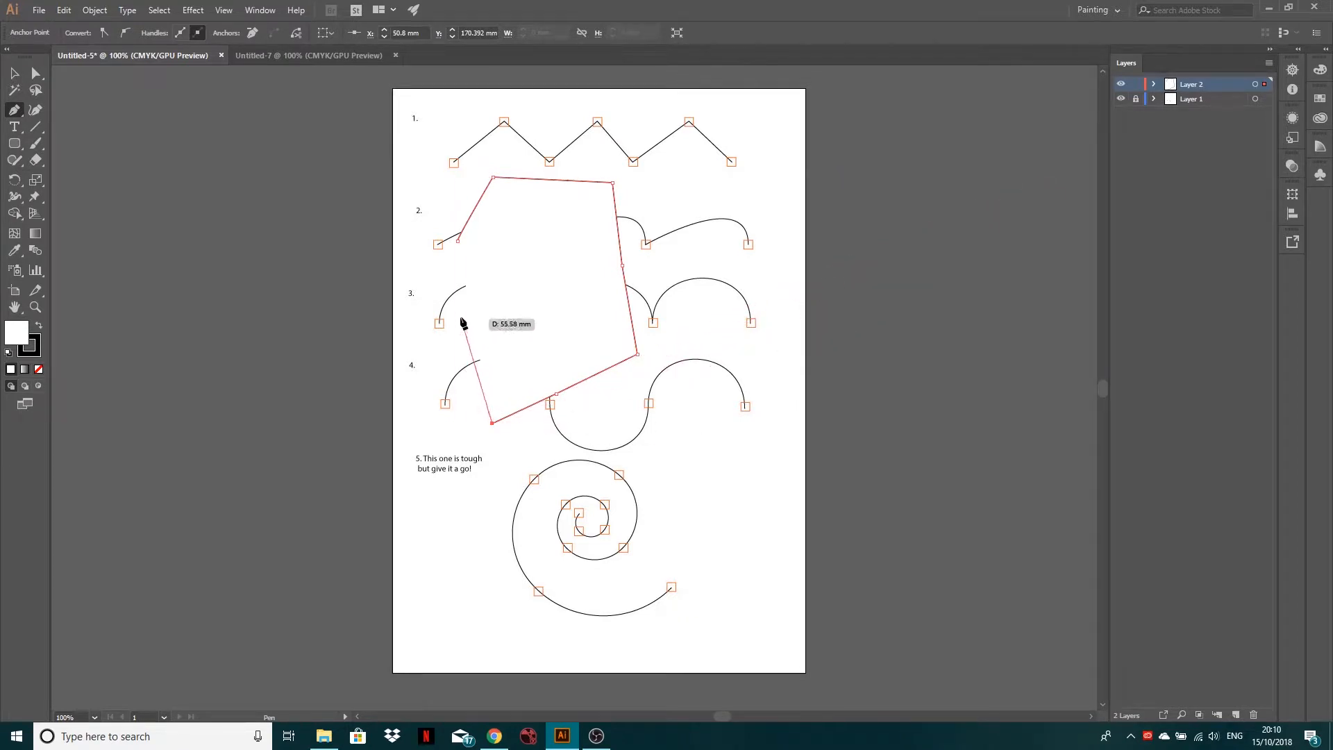
click(458, 240)
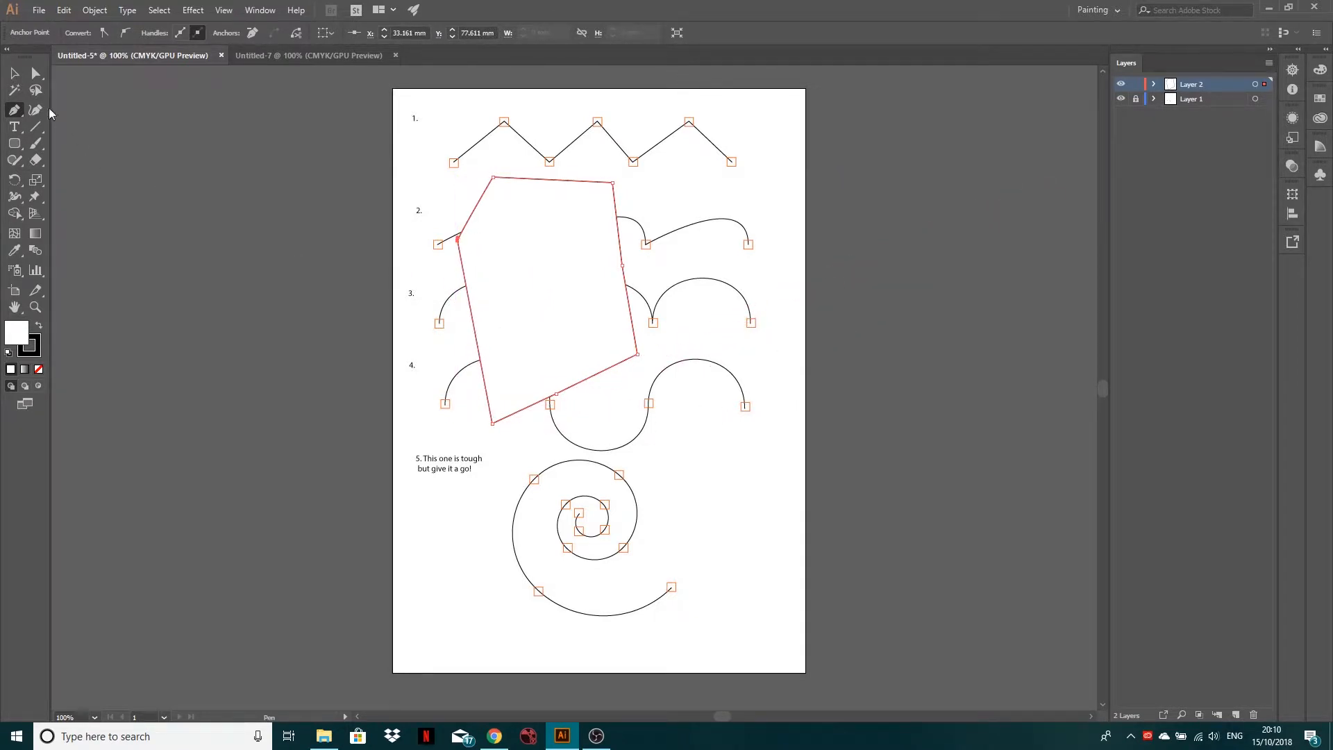
Step: Delete the white-filled polygon covering exercises 2 to 4
click(14, 72)
click(231, 260)
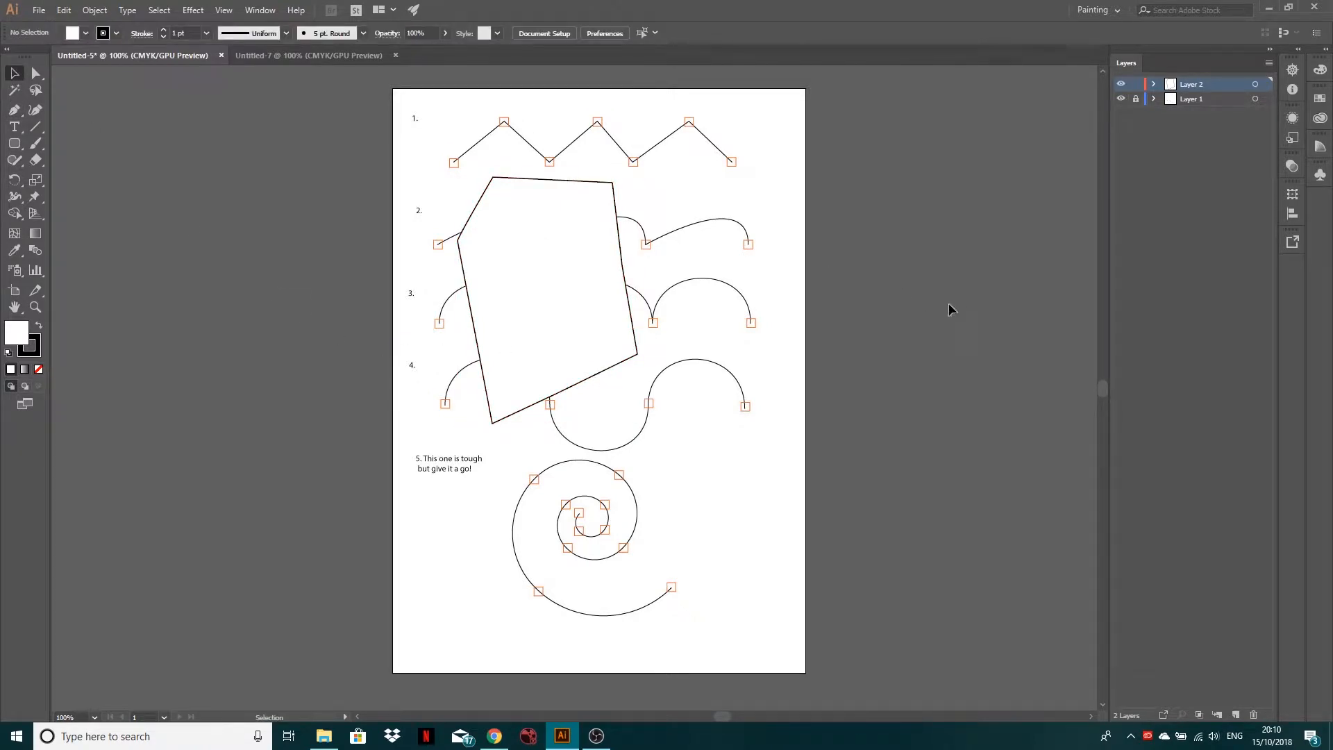
click(558, 323)
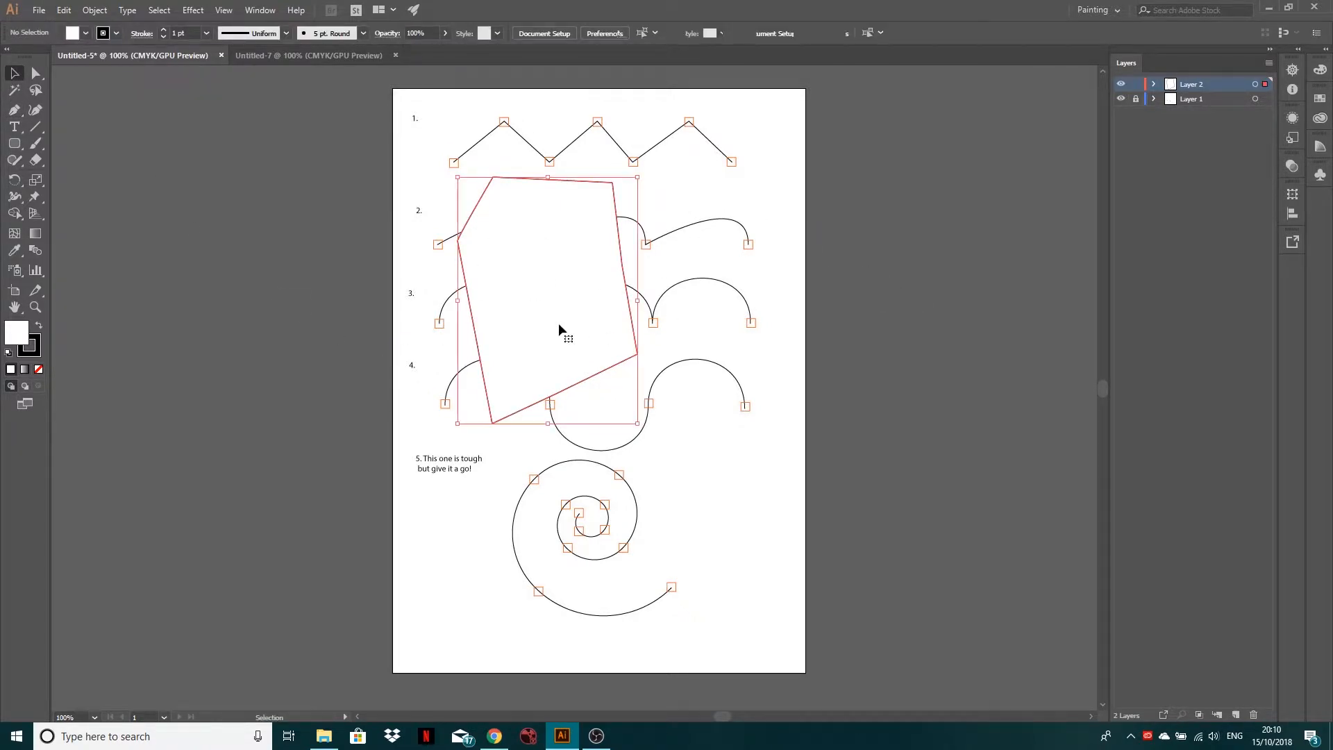
key(Delete)
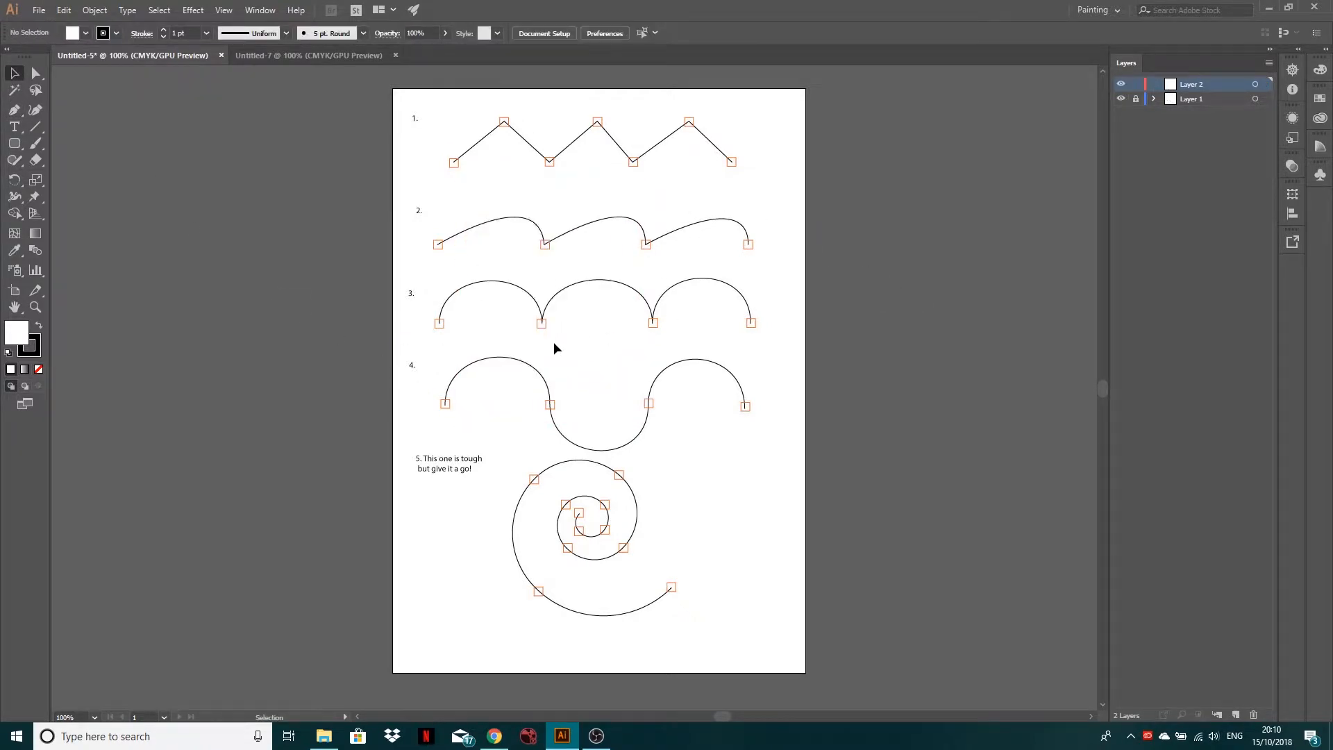
Step: Set the fill to none and the stroke to a bright pinkish red with a 5 pt weight
click(41, 369)
click(31, 352)
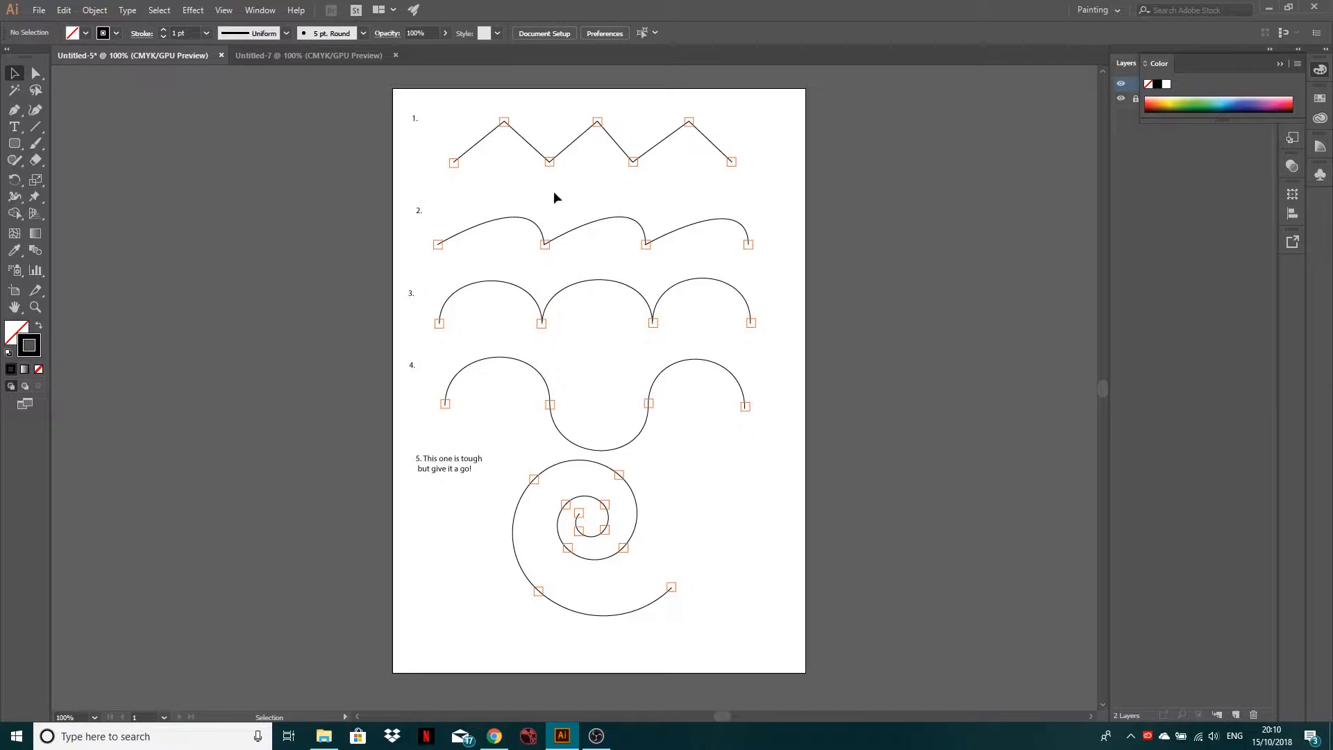
double_click(37, 348)
drag(161, 103, 223, 30)
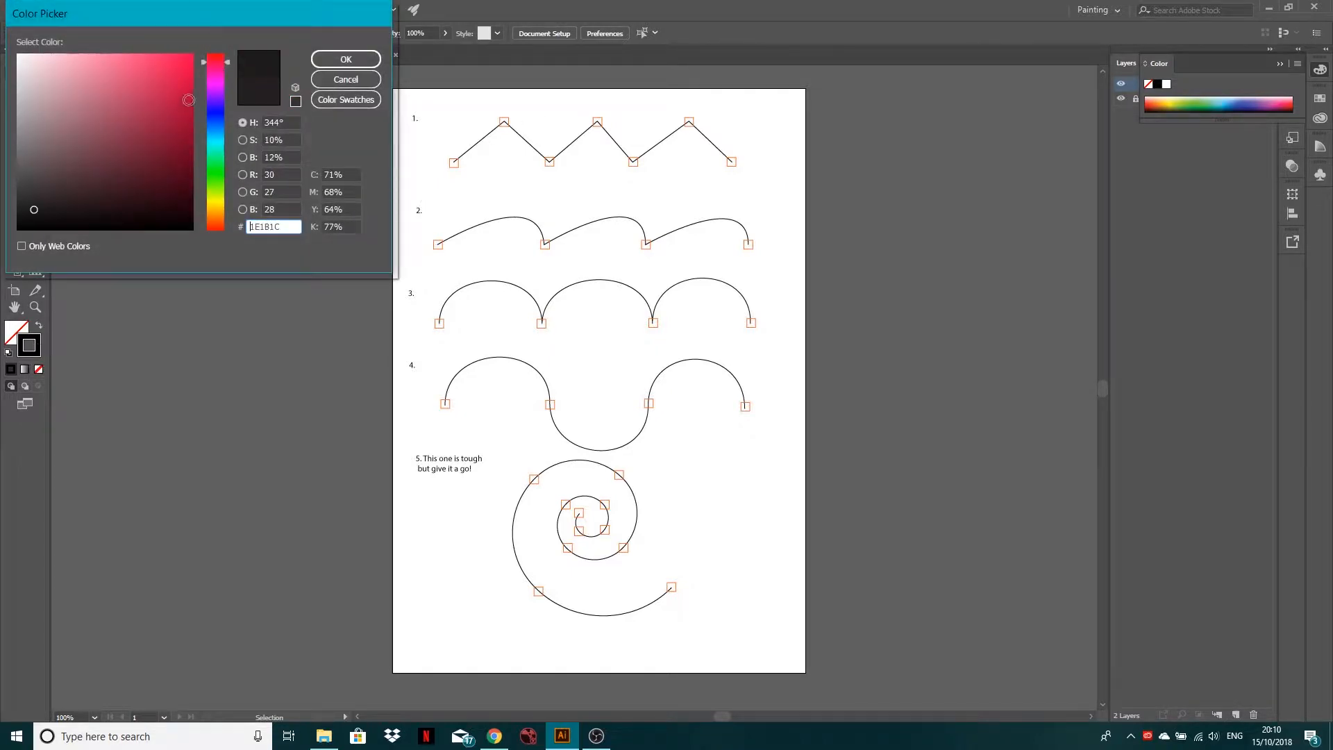
click(188, 99)
click(346, 59)
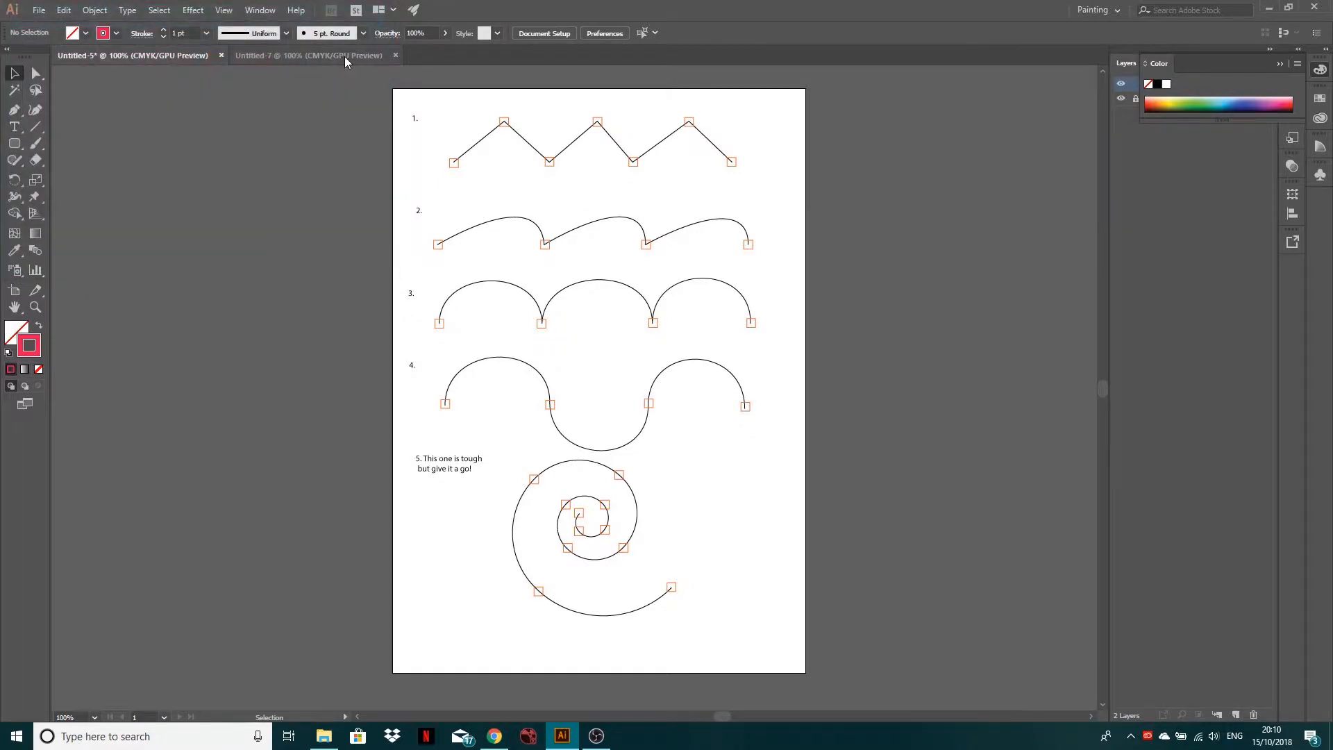
click(162, 30)
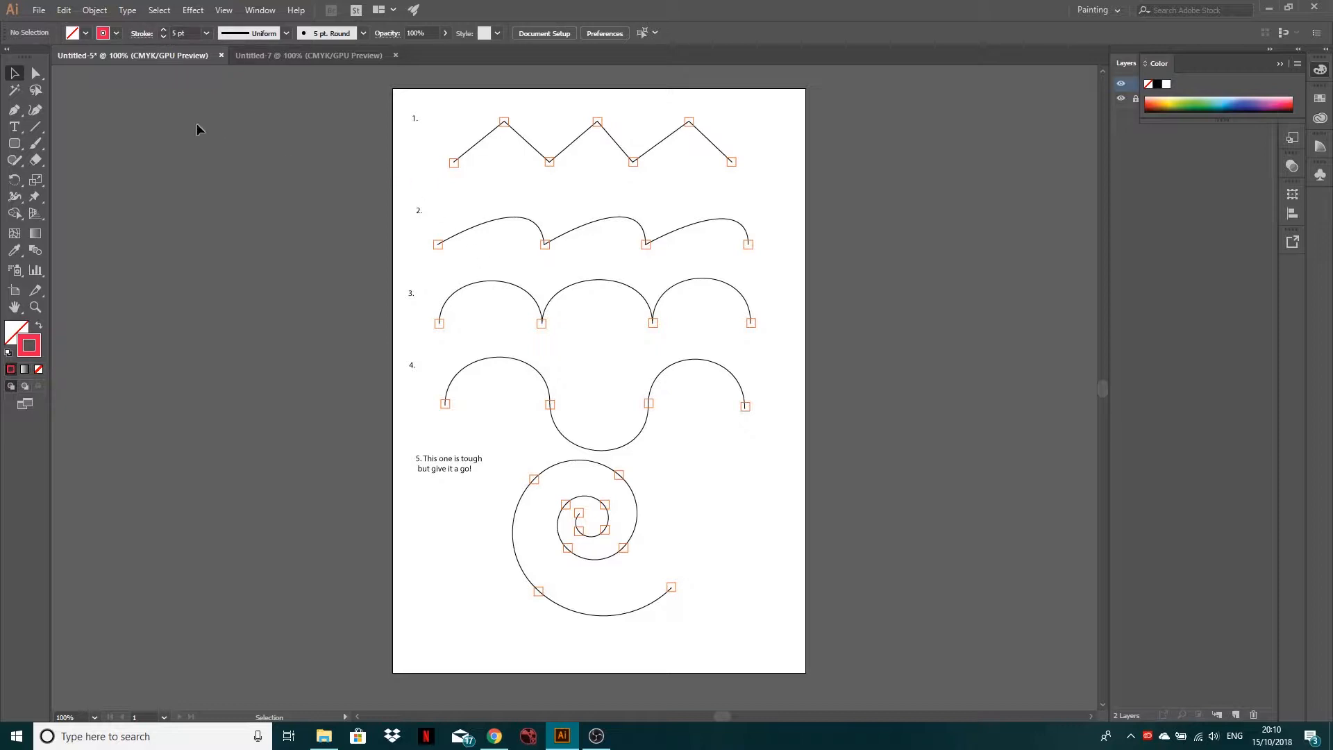
Step: Trace the exercise 1 zigzag with straight Pen tool segments through all seven marked points and end the path
click(14, 111)
click(454, 163)
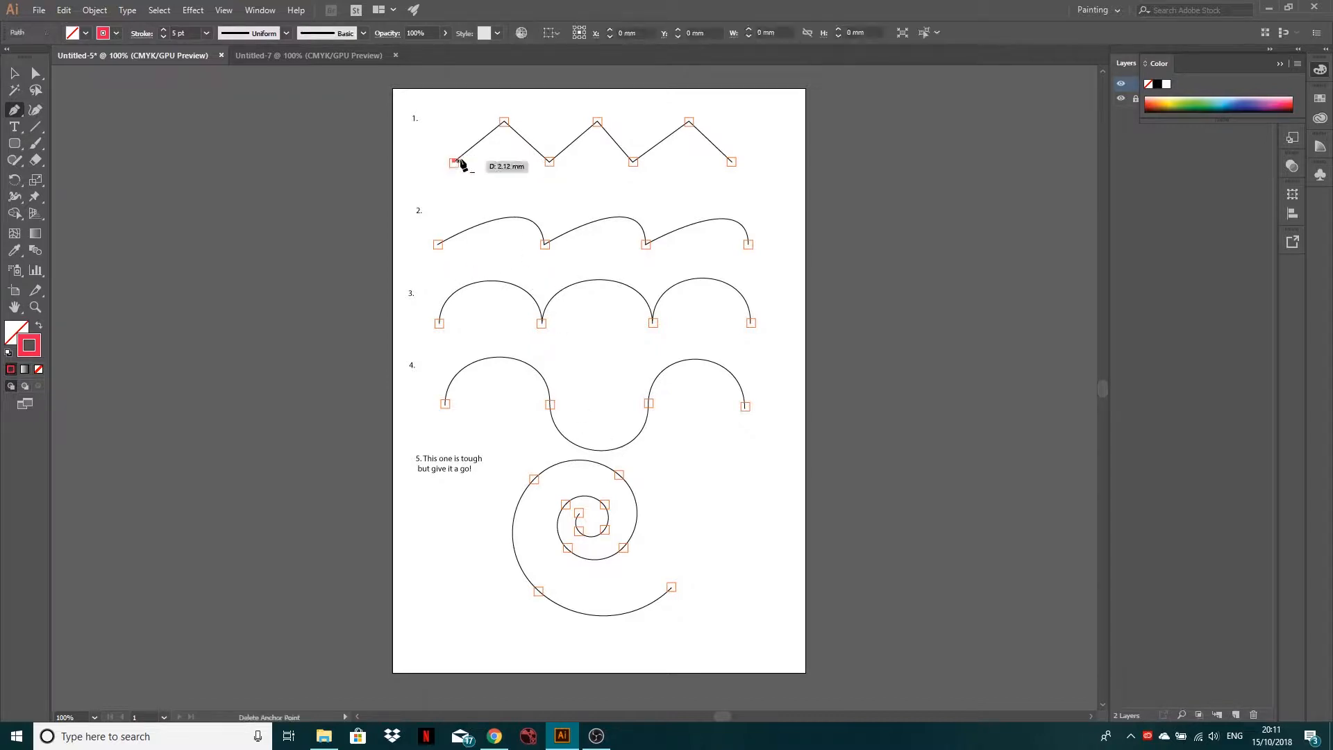
click(505, 122)
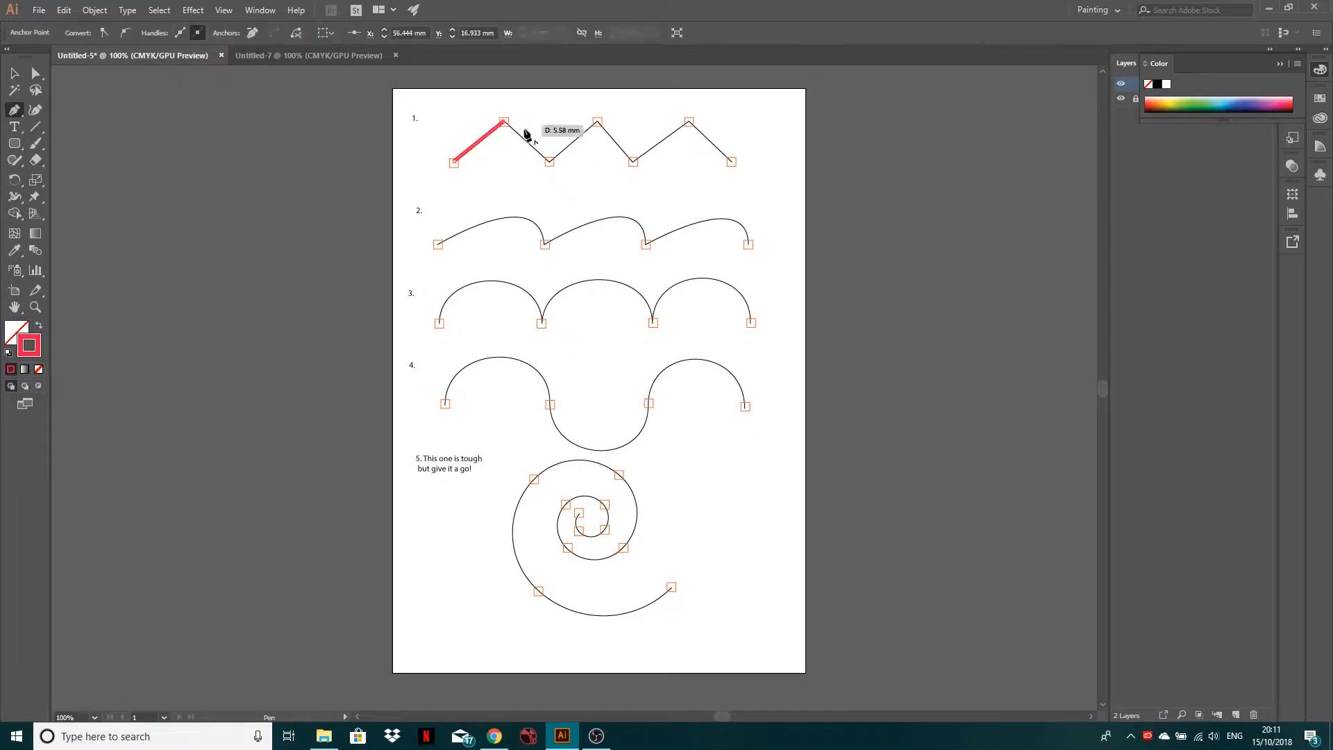
click(549, 162)
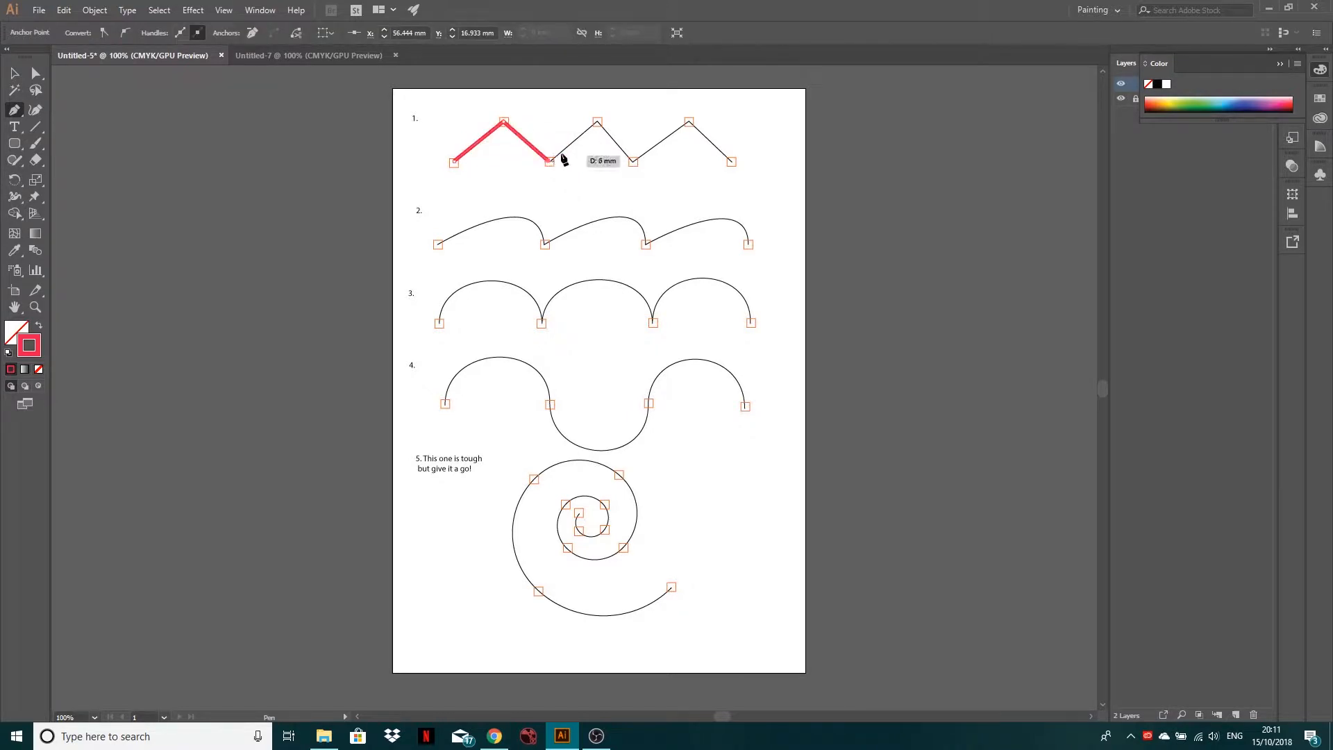
click(597, 122)
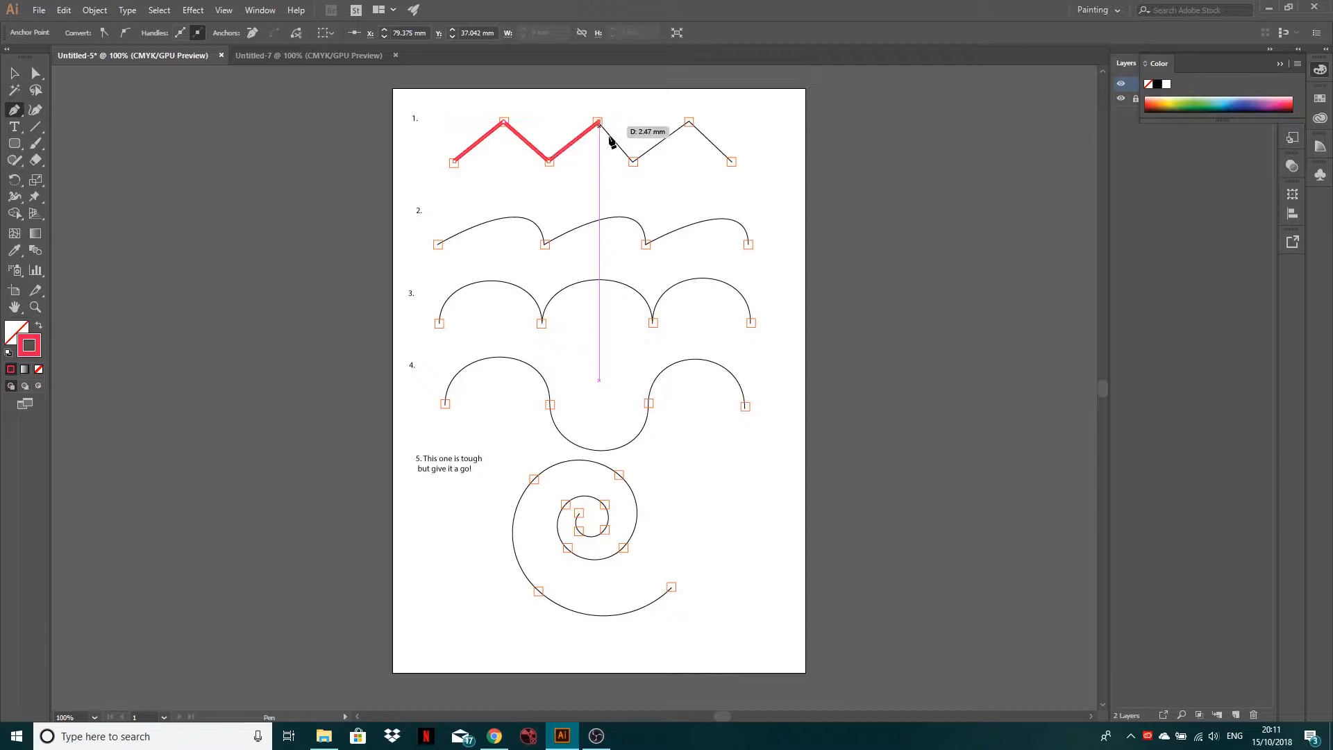
click(634, 162)
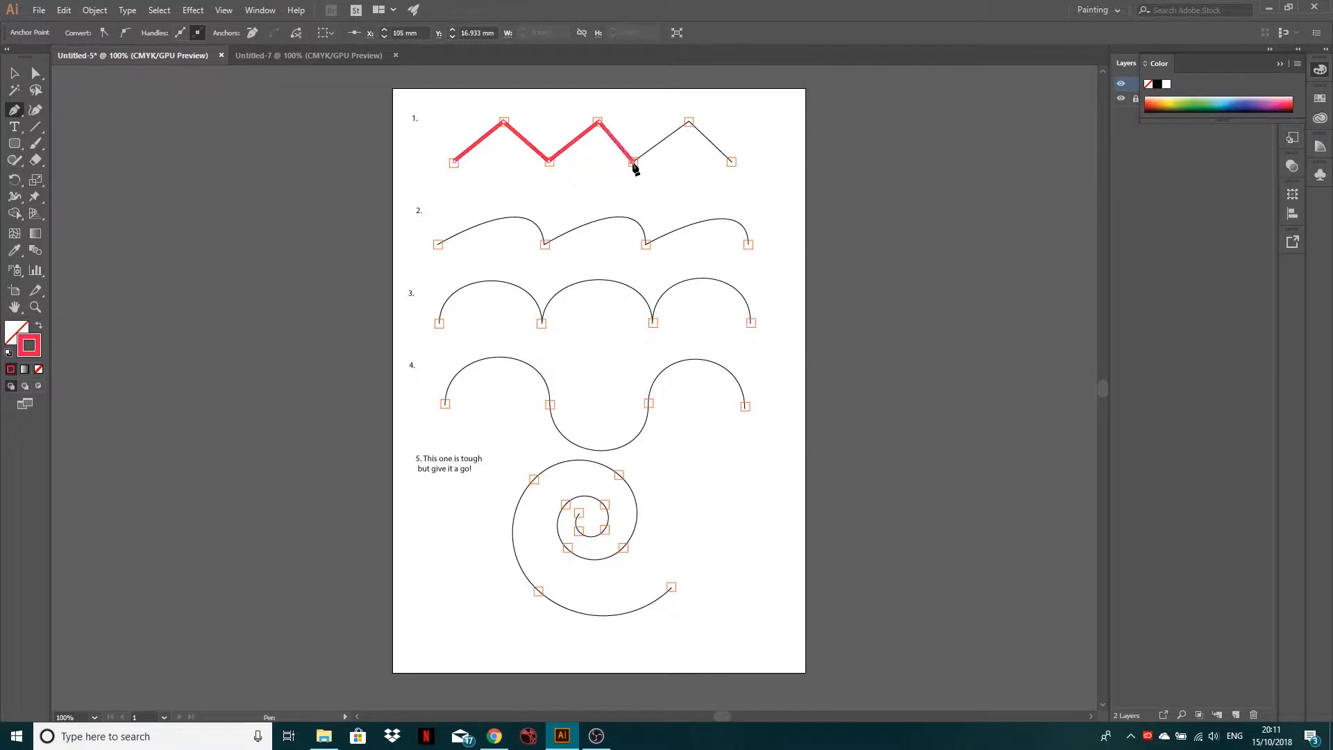
click(689, 122)
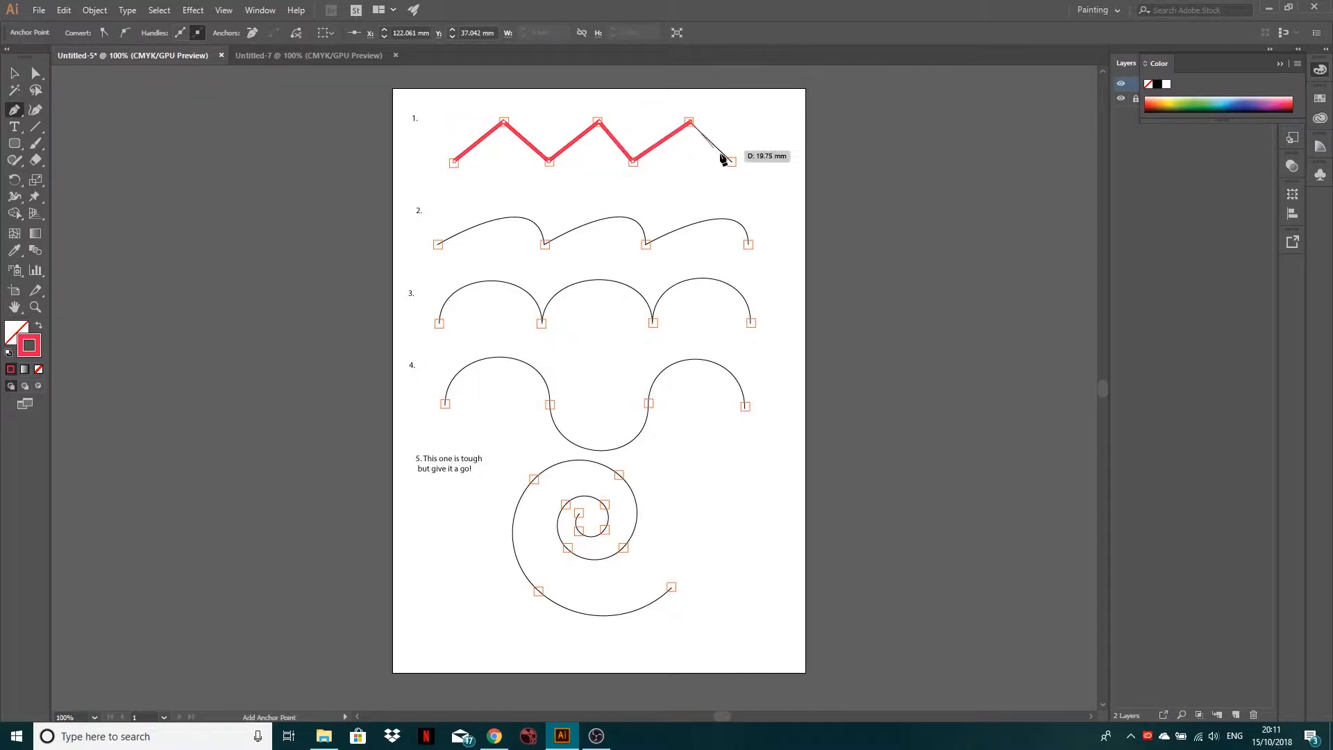
click(731, 161)
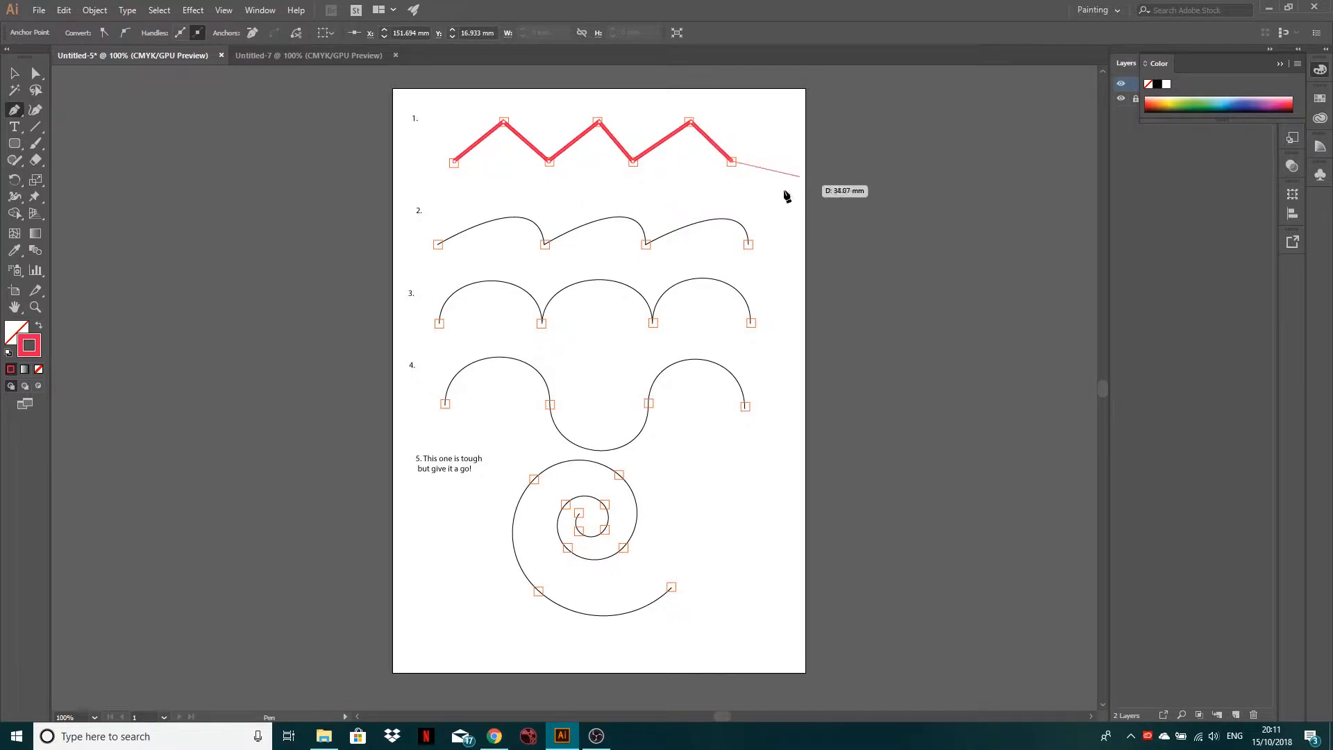
key(Escape)
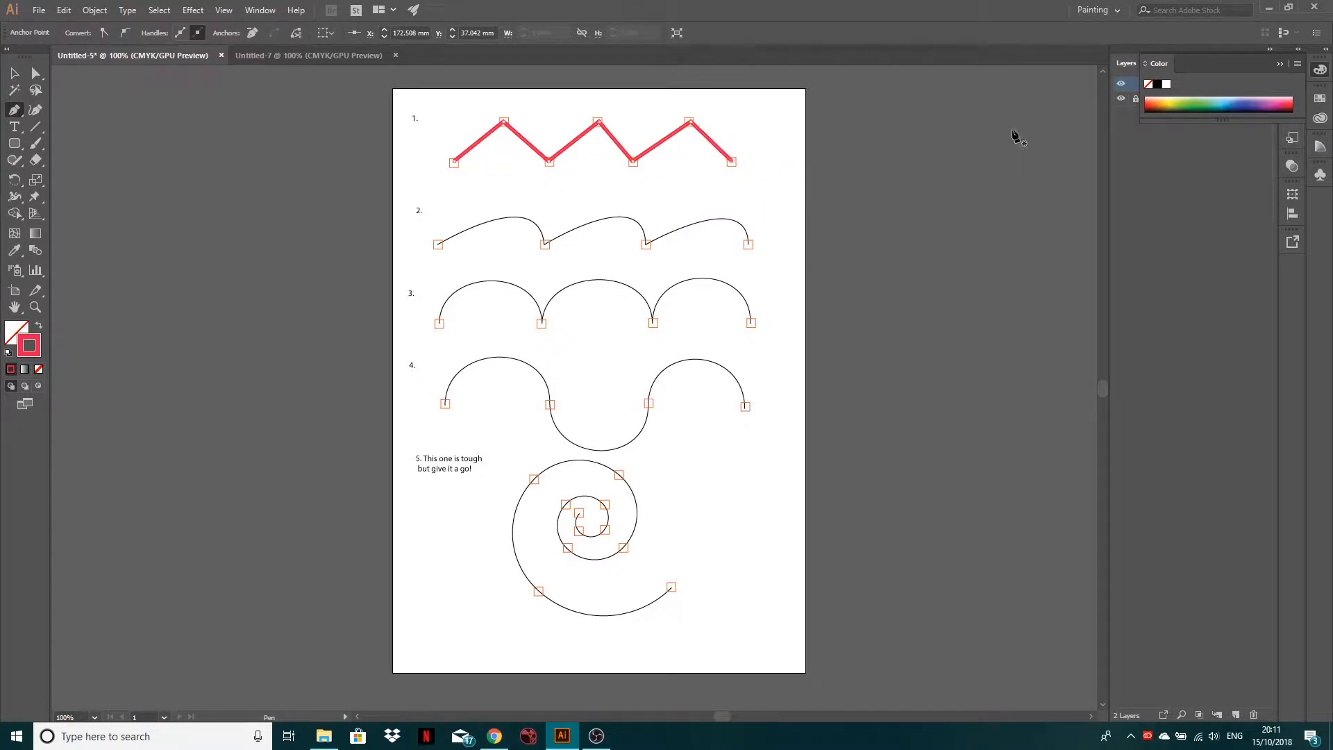
Step: Lock the zigzag's layer, rename it Line 1, and add a new layer above it
click(1280, 64)
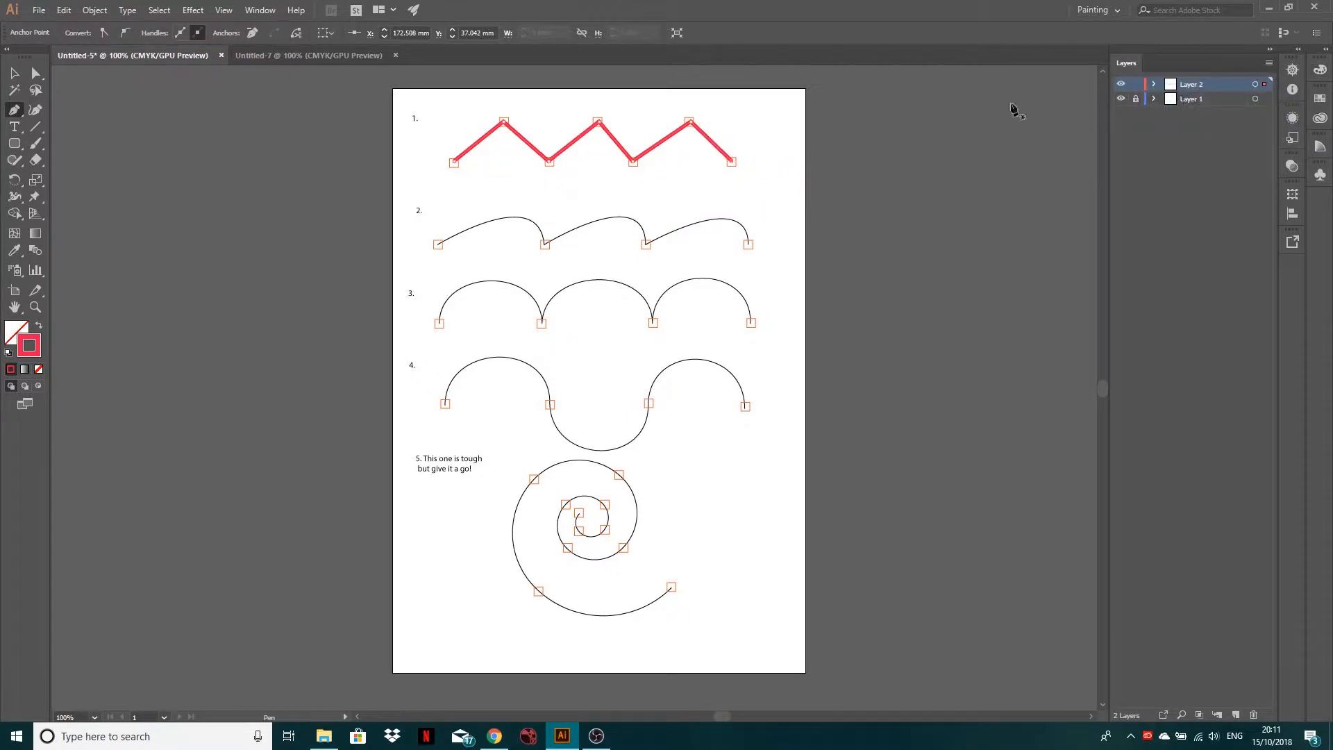
click(1138, 84)
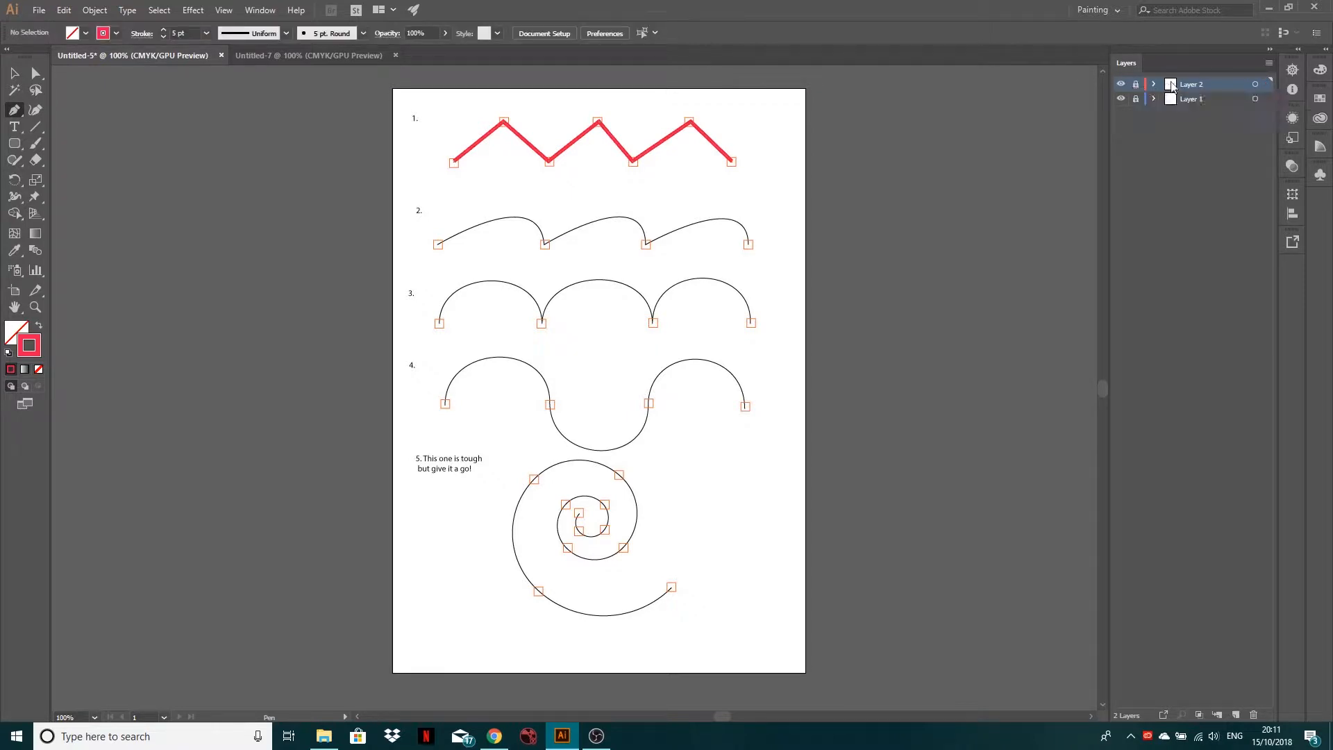
double_click(1199, 84)
text(Line 1)
click(1214, 261)
click(1237, 715)
Step: Draw a freeform practice path of looping Pen tool curves across exercises 2 to 5
mouse_move(478, 268)
mouse_down()
mouse_move(461, 274)
mouse_move(499, 267)
mouse_up()
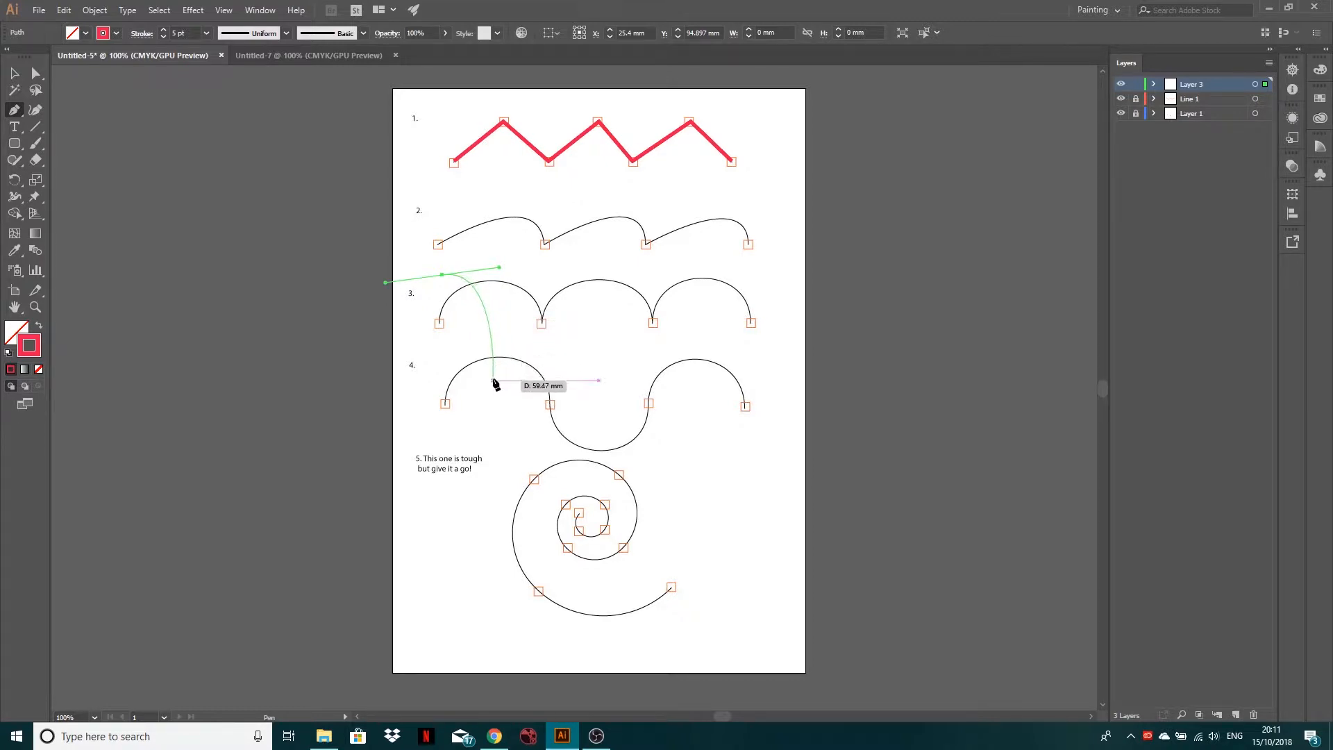
drag(492, 380, 392, 400)
drag(503, 494, 648, 436)
drag(611, 313, 686, 481)
drag(722, 483, 754, 318)
drag(716, 202, 591, 250)
drag(524, 182, 471, 98)
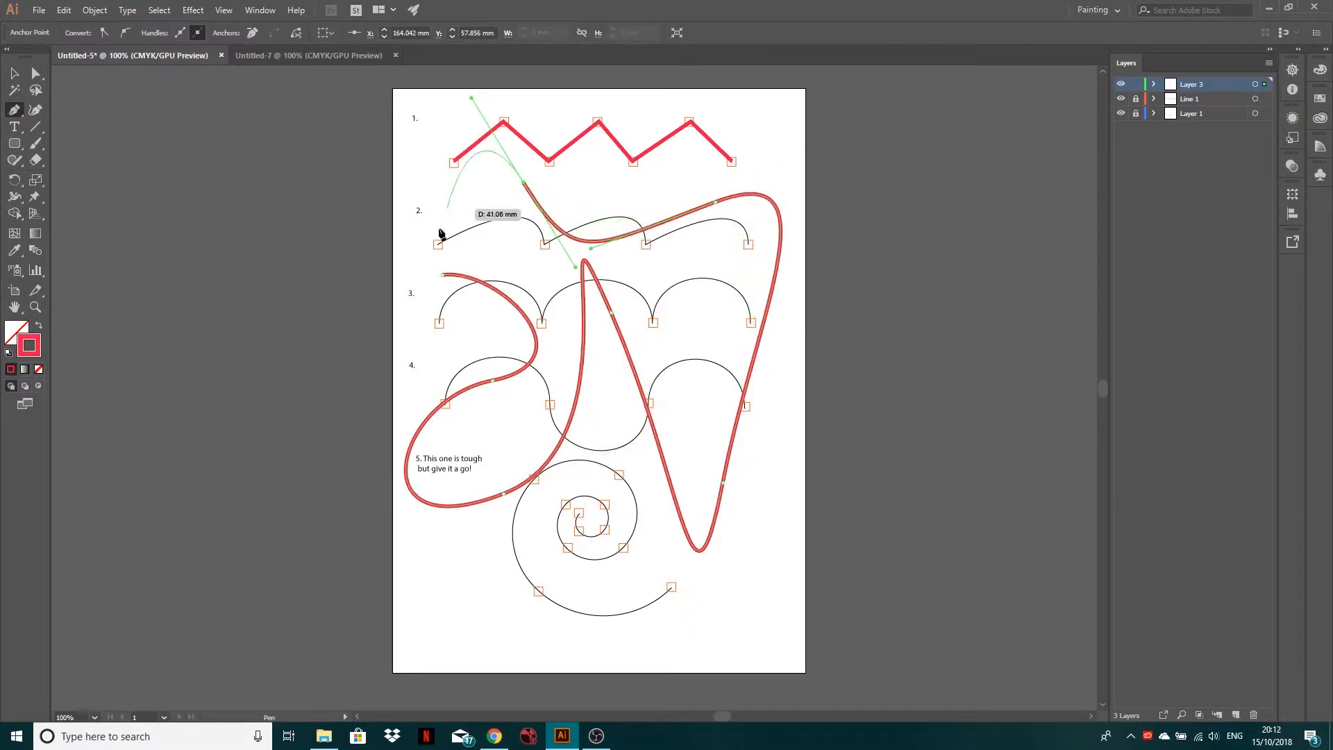
drag(438, 275, 488, 315)
drag(496, 250, 503, 224)
Step: Continue the practice path with straight zigzag corners over exercise 2, add more curves over exercises 3 and 4, and end it
drag(468, 198, 468, 198)
click(529, 255)
click(568, 193)
click(633, 251)
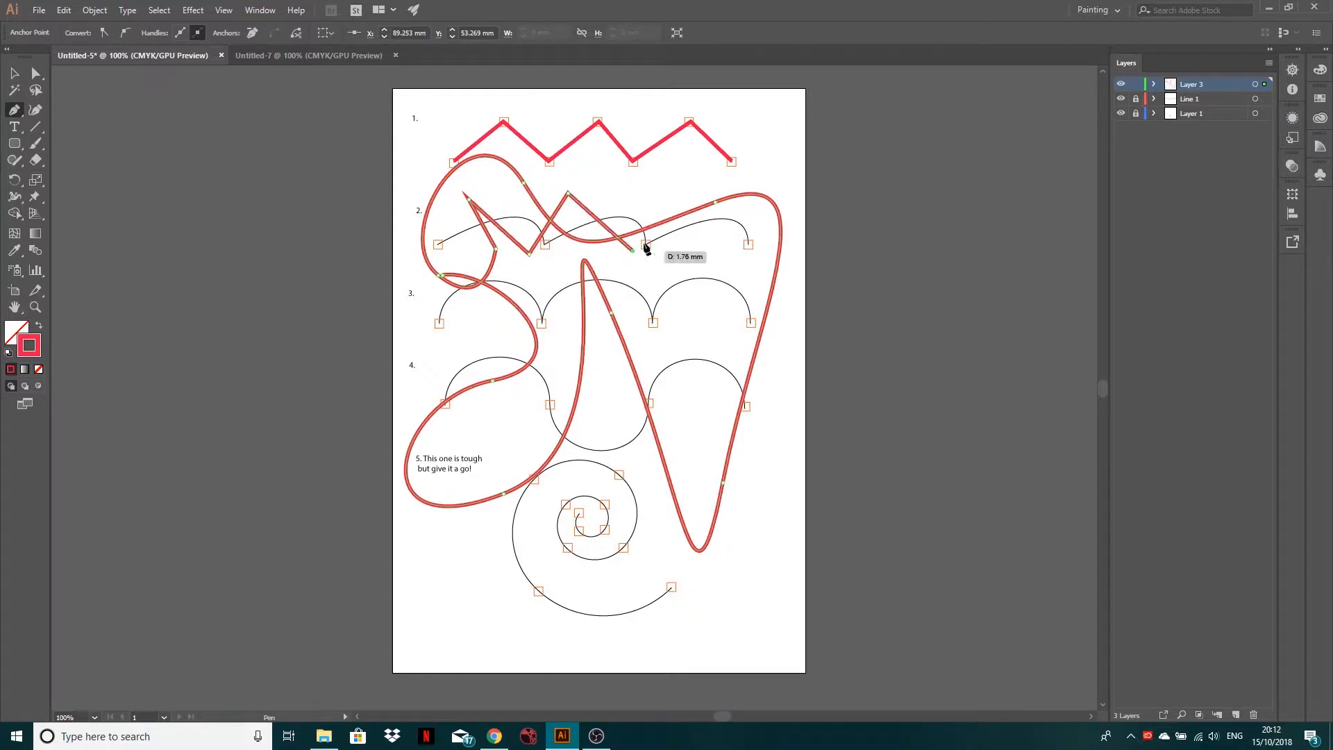
click(653, 191)
click(743, 215)
drag(707, 286, 643, 383)
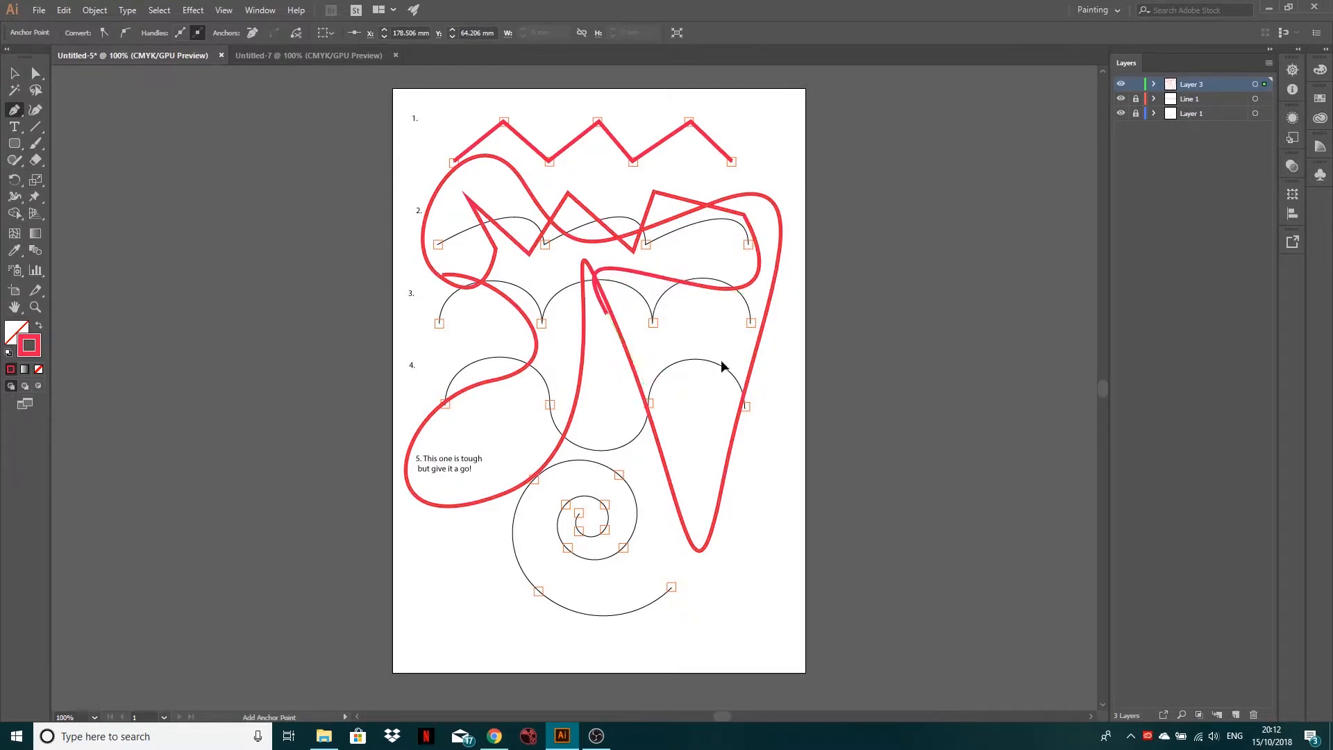
drag(721, 360, 769, 319)
drag(785, 390, 755, 453)
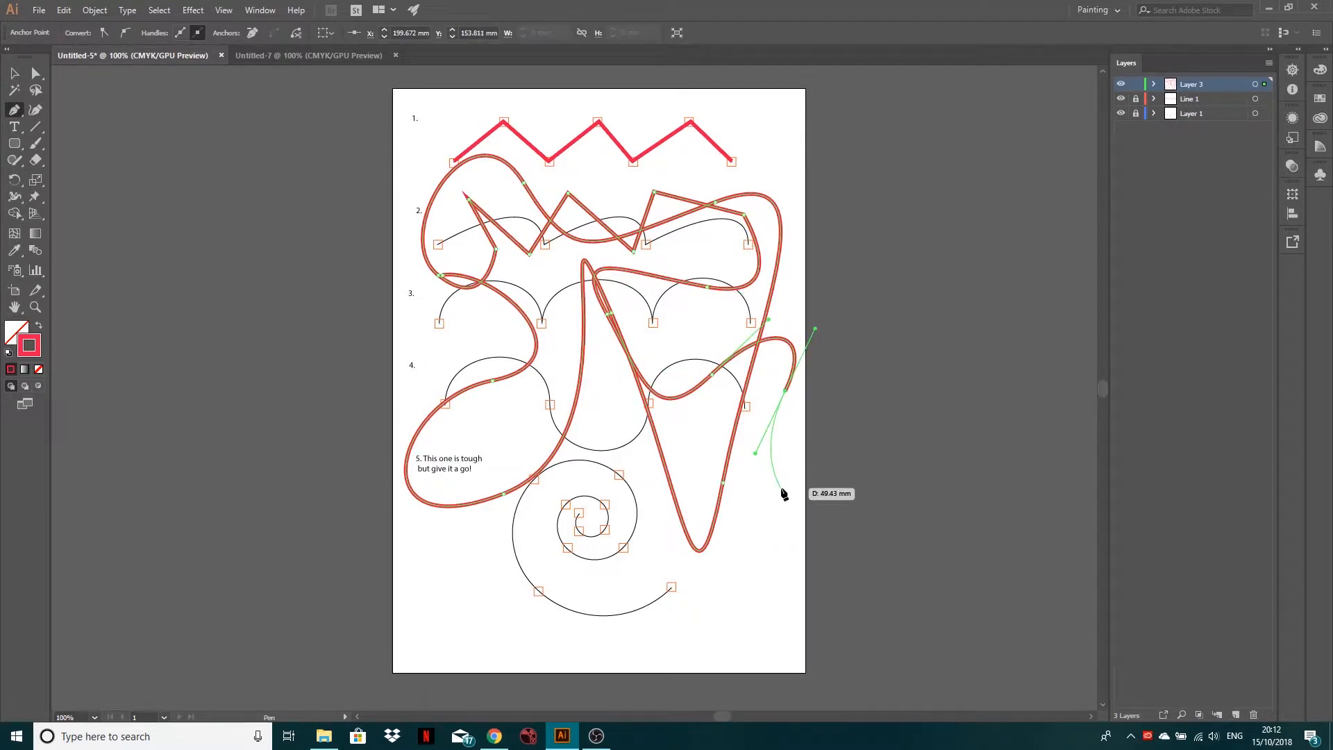
key(Escape)
Step: Delete the freeform practice path from the new layer
click(13, 72)
click(421, 216)
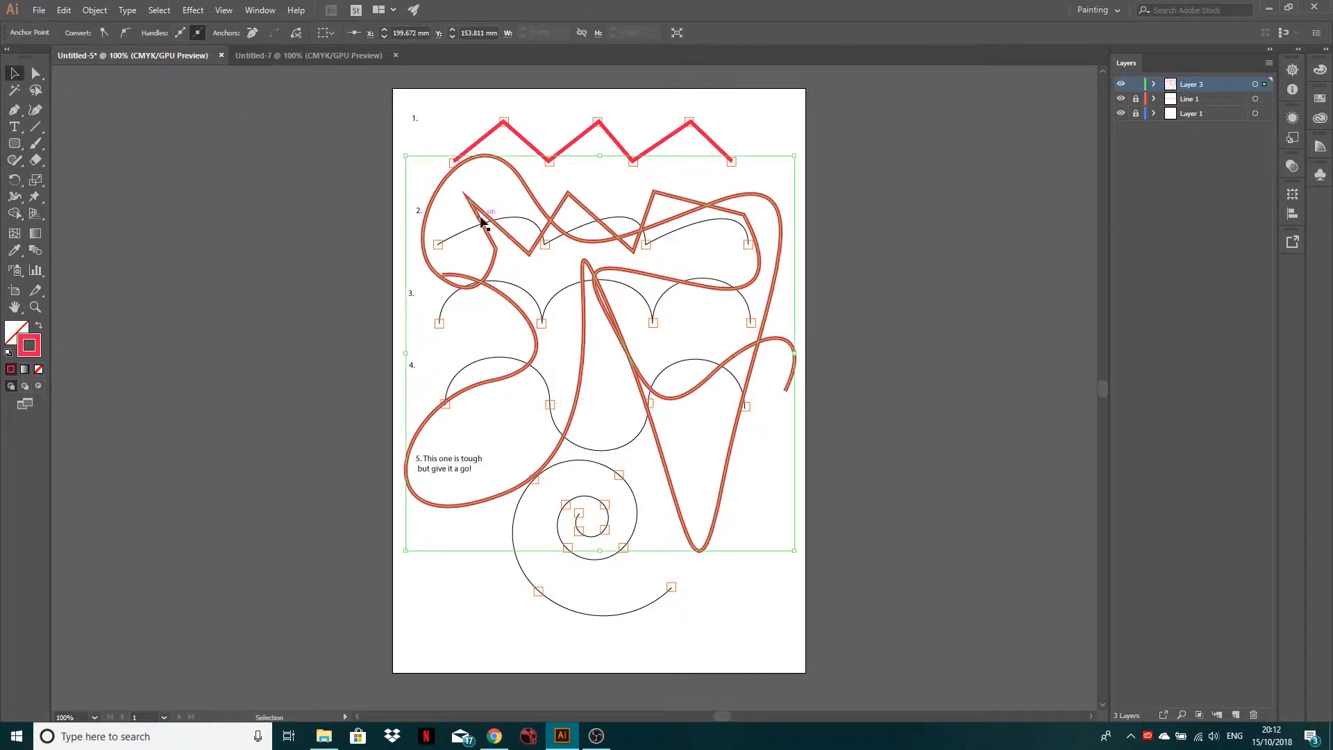
click(926, 228)
click(716, 203)
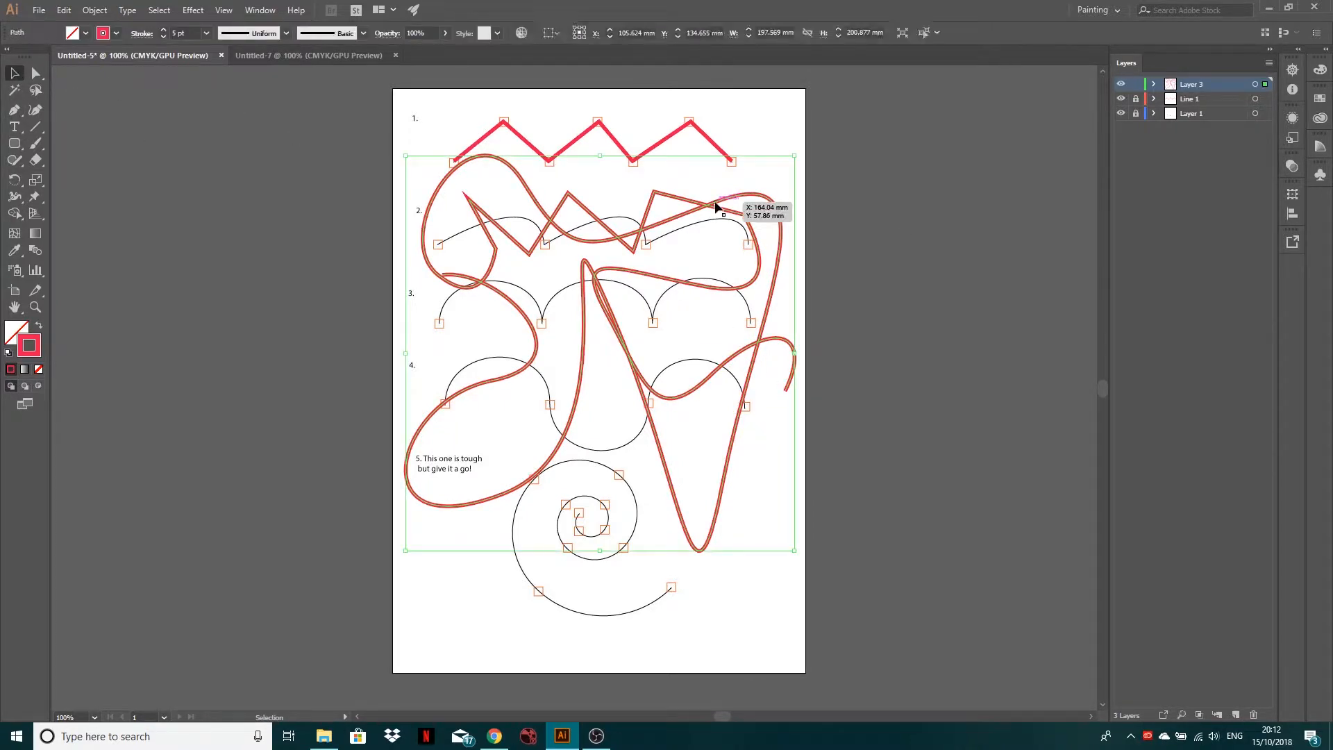
key(Delete)
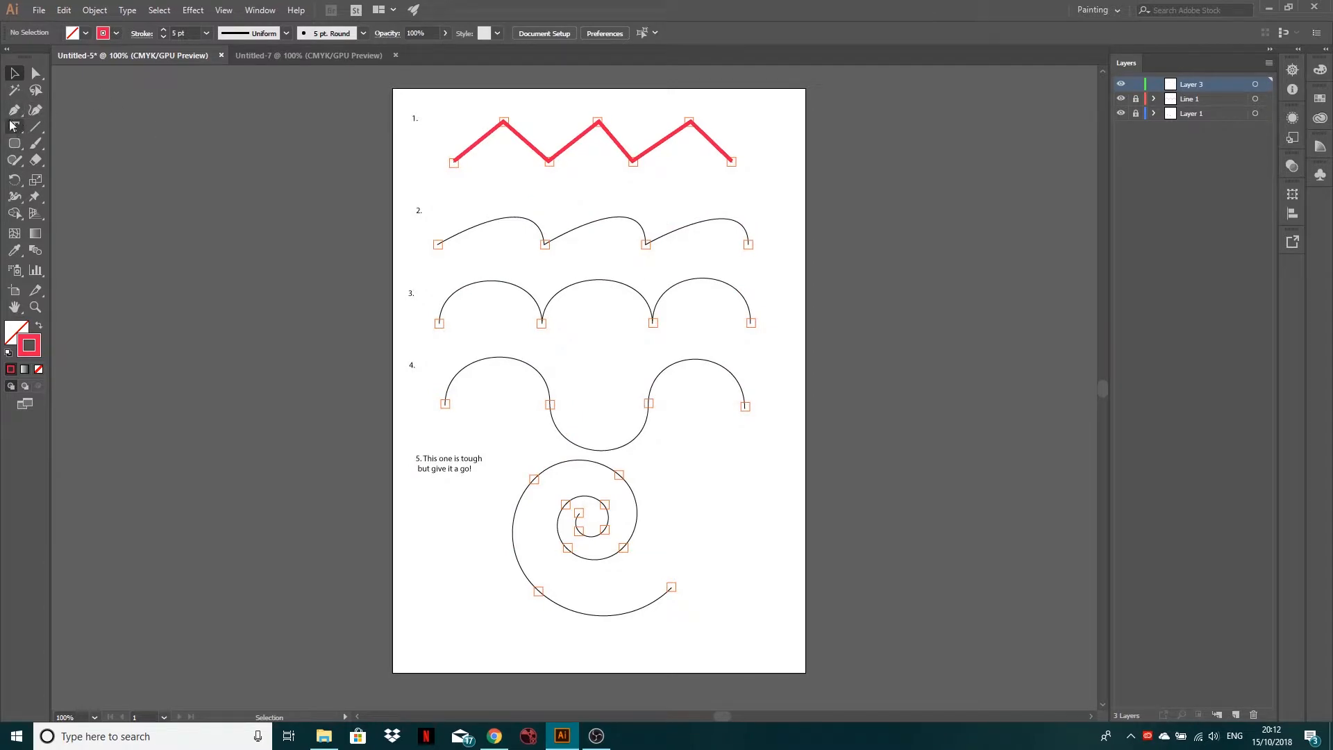
Step: Trace line 2 with the Pen tool, placing four smooth anchors with pulled-out handles on the marked squares
click(14, 110)
click(75, 113)
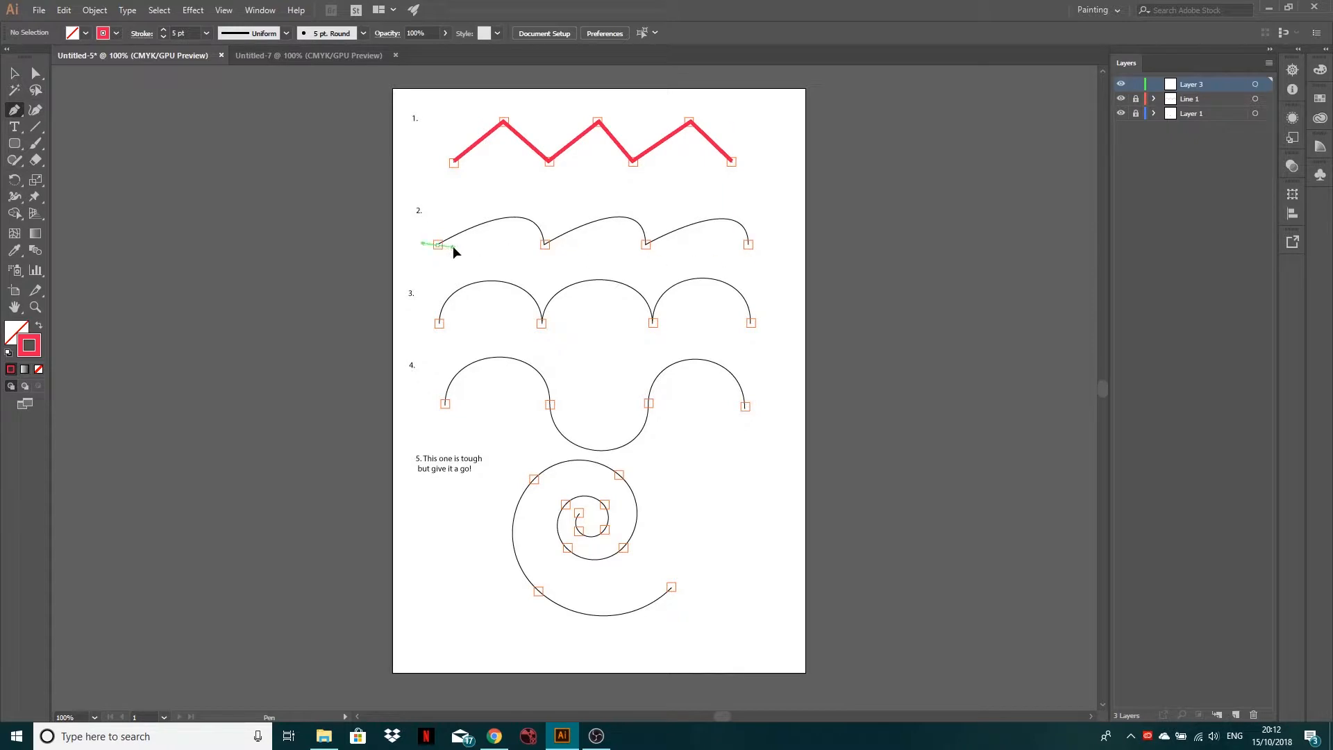
drag(470, 244, 471, 243)
drag(545, 261, 554, 306)
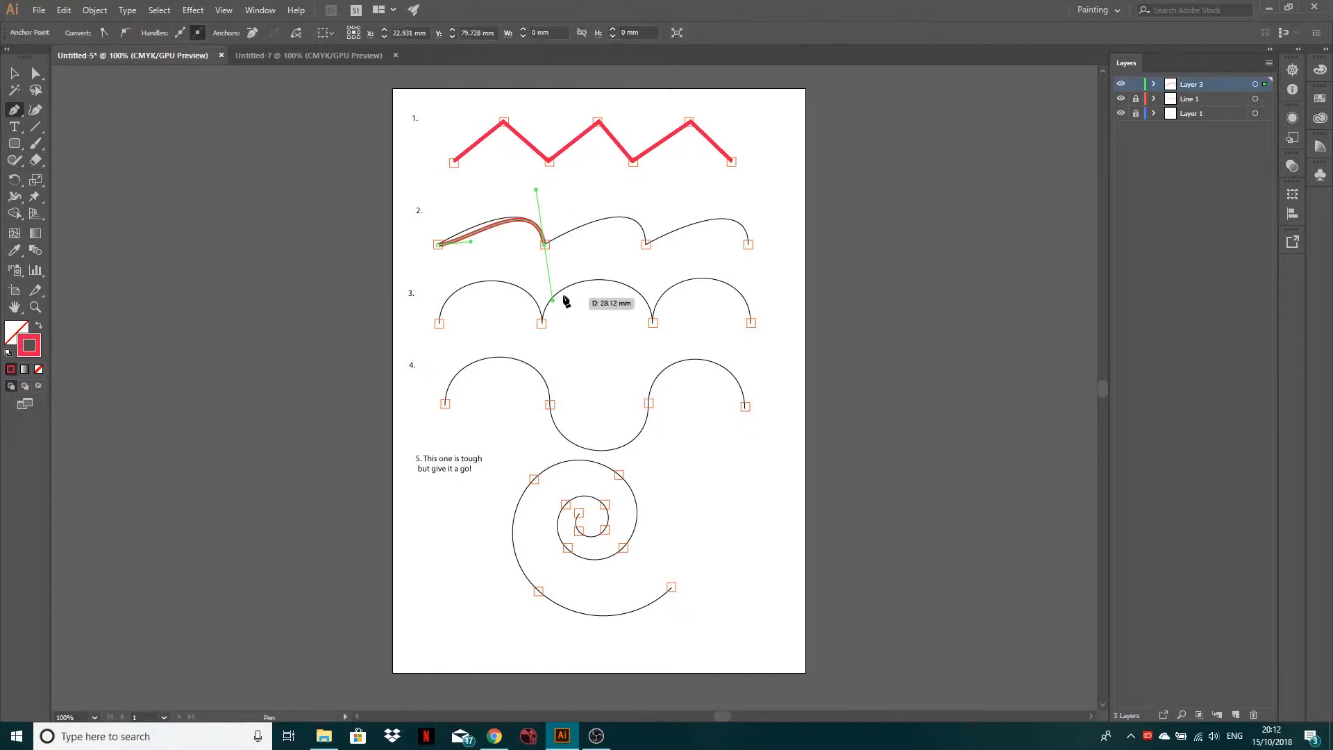
drag(646, 245, 661, 330)
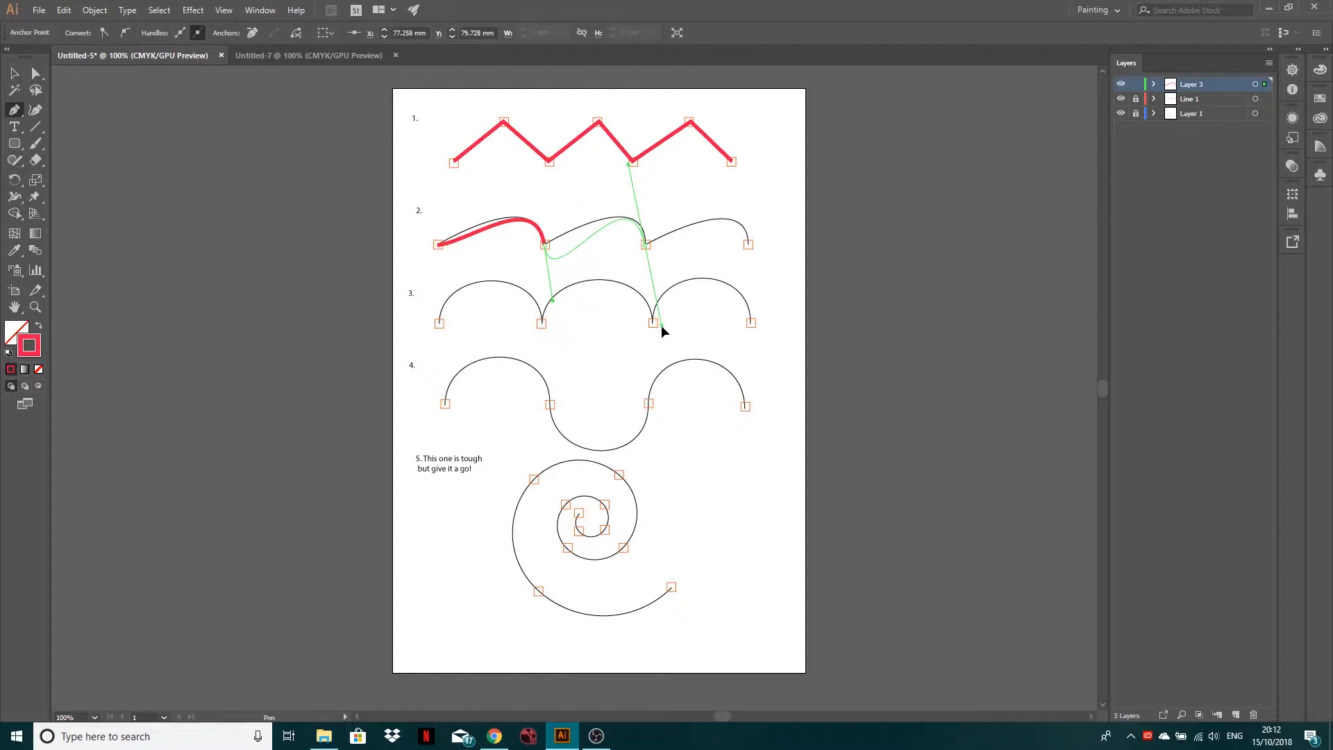
drag(661, 325, 661, 325)
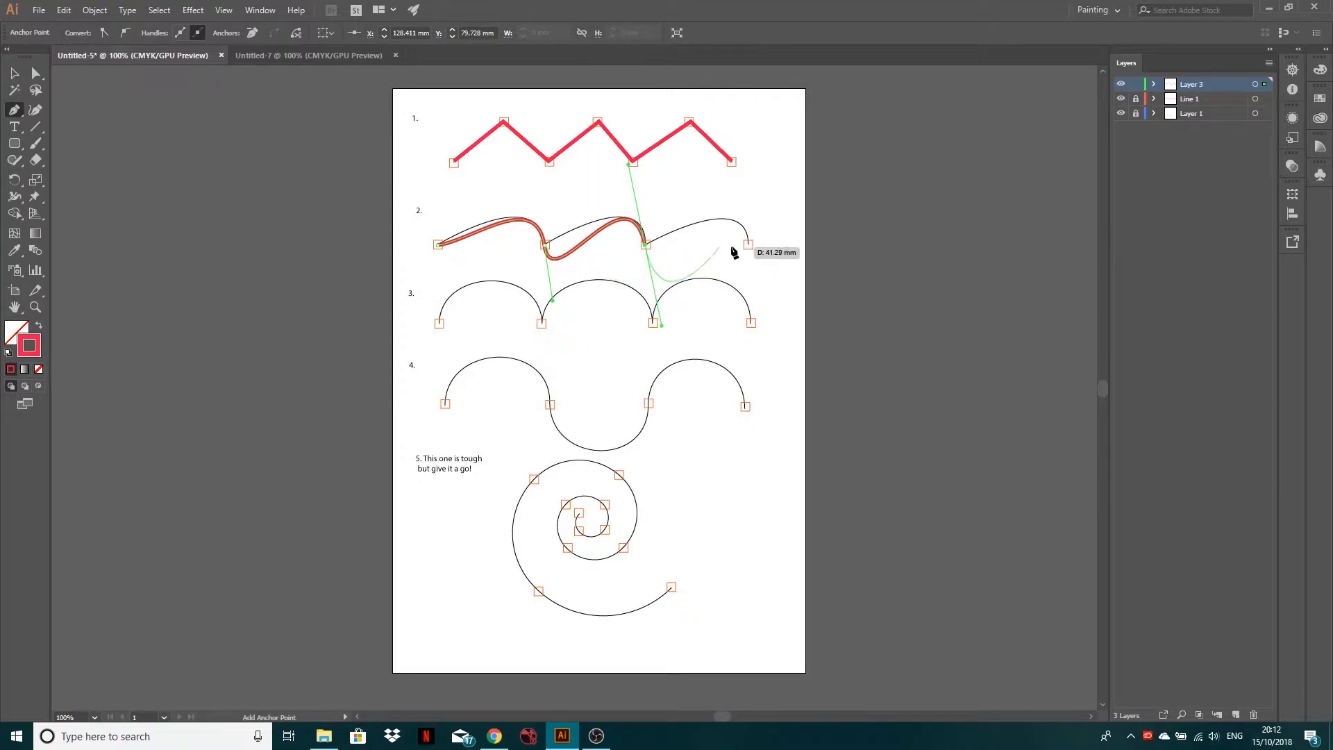
mouse_move(749, 246)
mouse_down()
mouse_move(782, 311)
mouse_move(767, 336)
mouse_up()
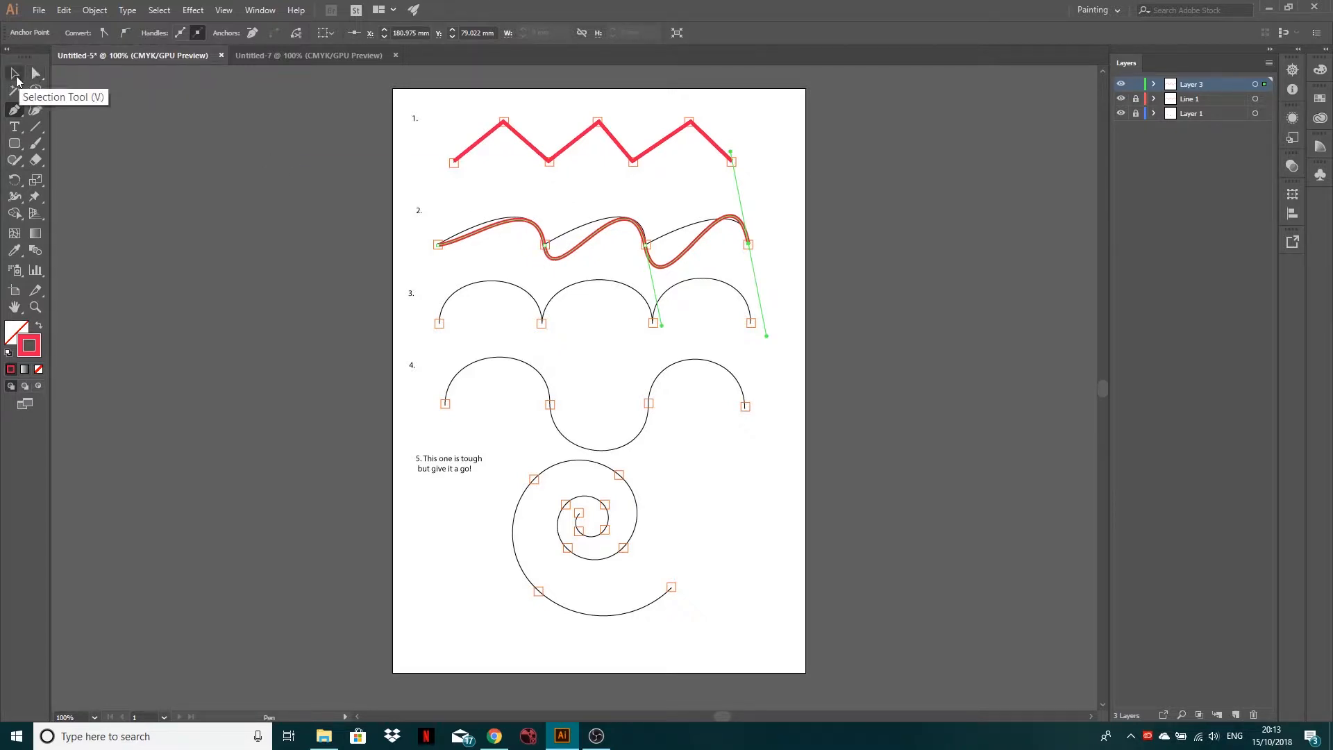
Step: Try to reshape line 2's second hump by swinging up the linked lower handle of the second anchor with Direct Selection
click(33, 73)
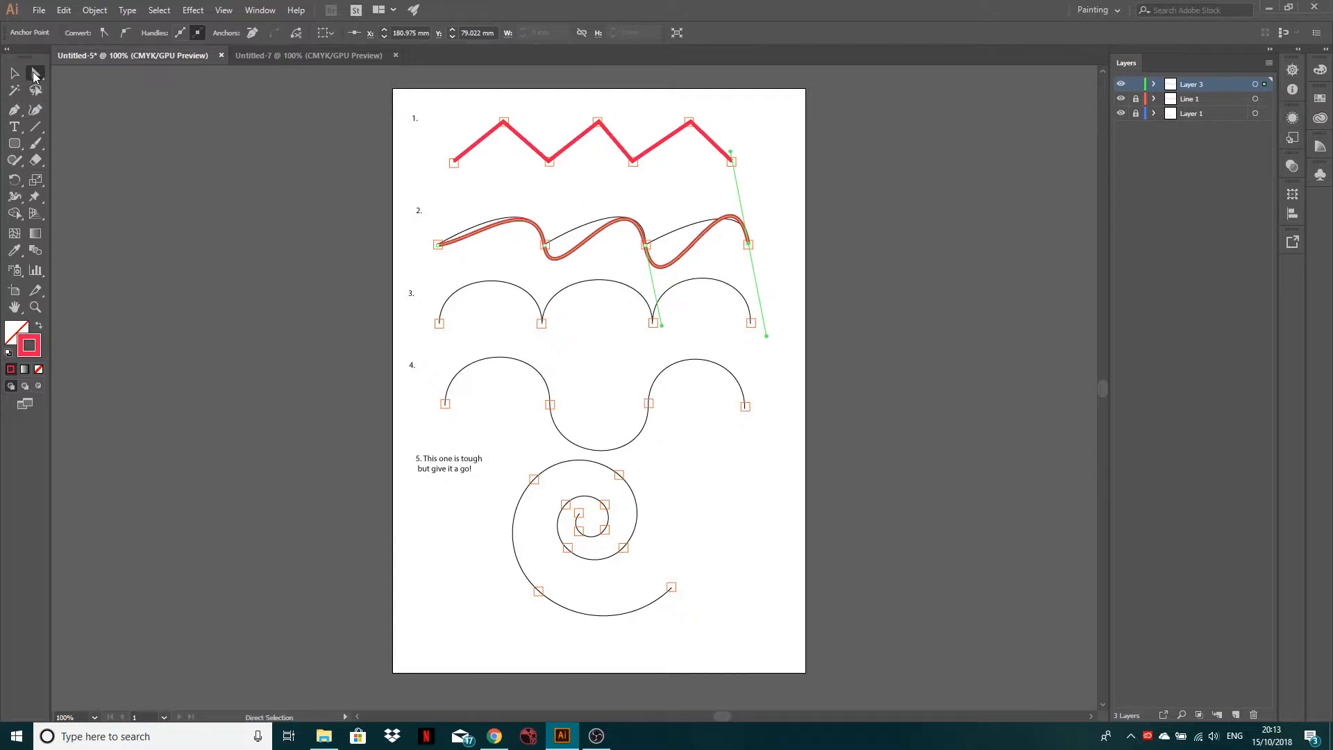
click(439, 245)
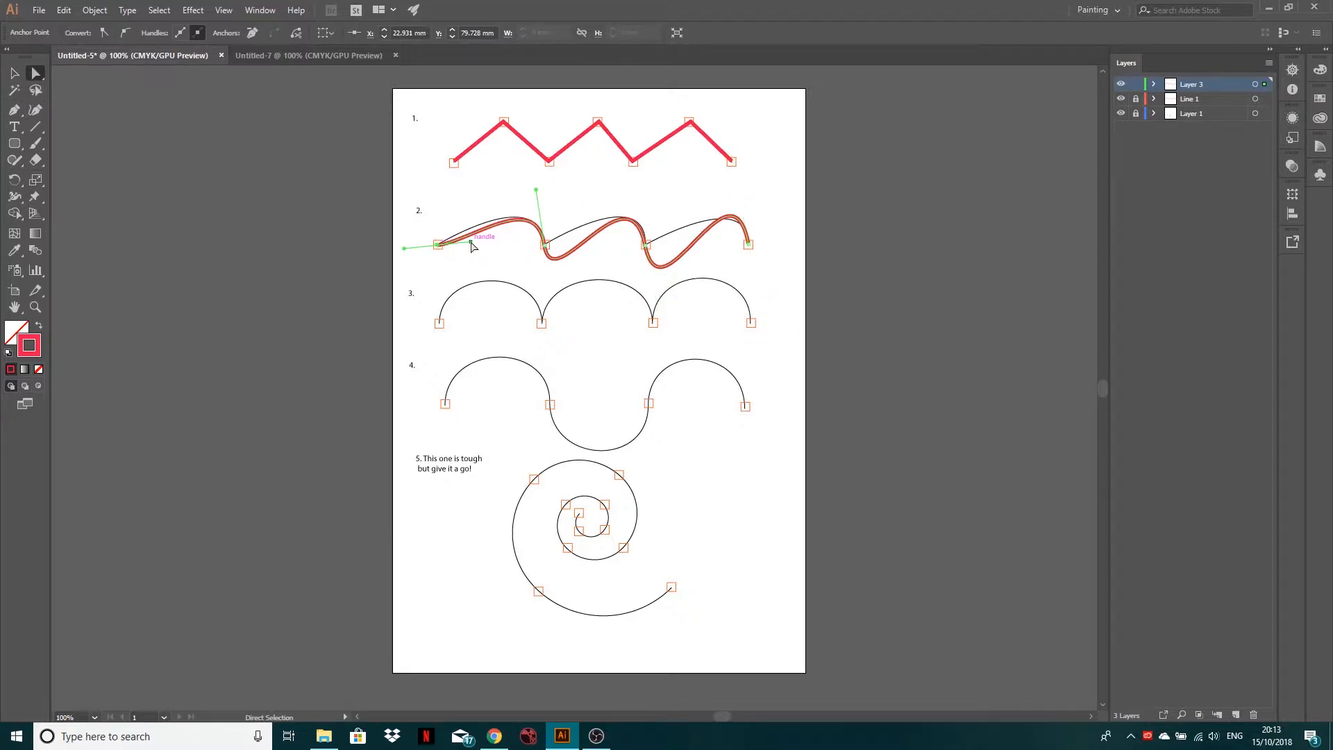
click(546, 247)
drag(553, 299, 558, 247)
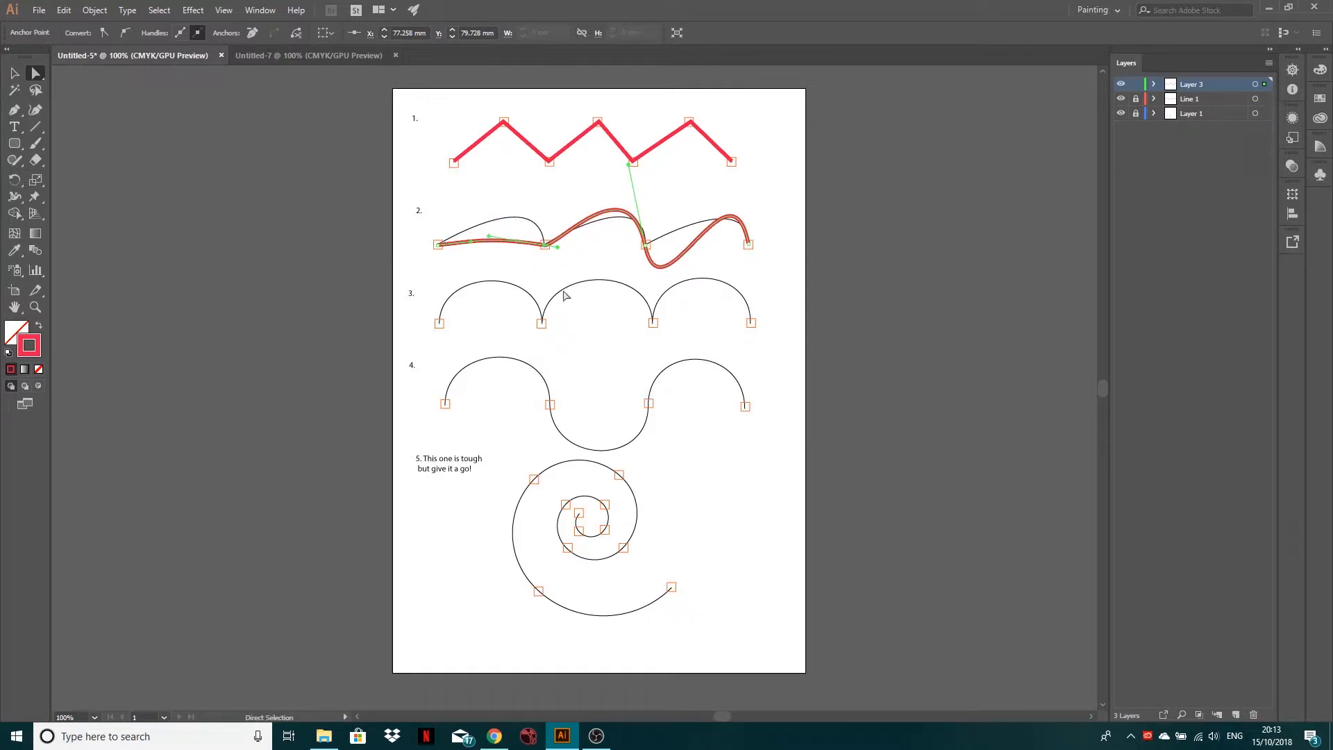
key(ctrl+z)
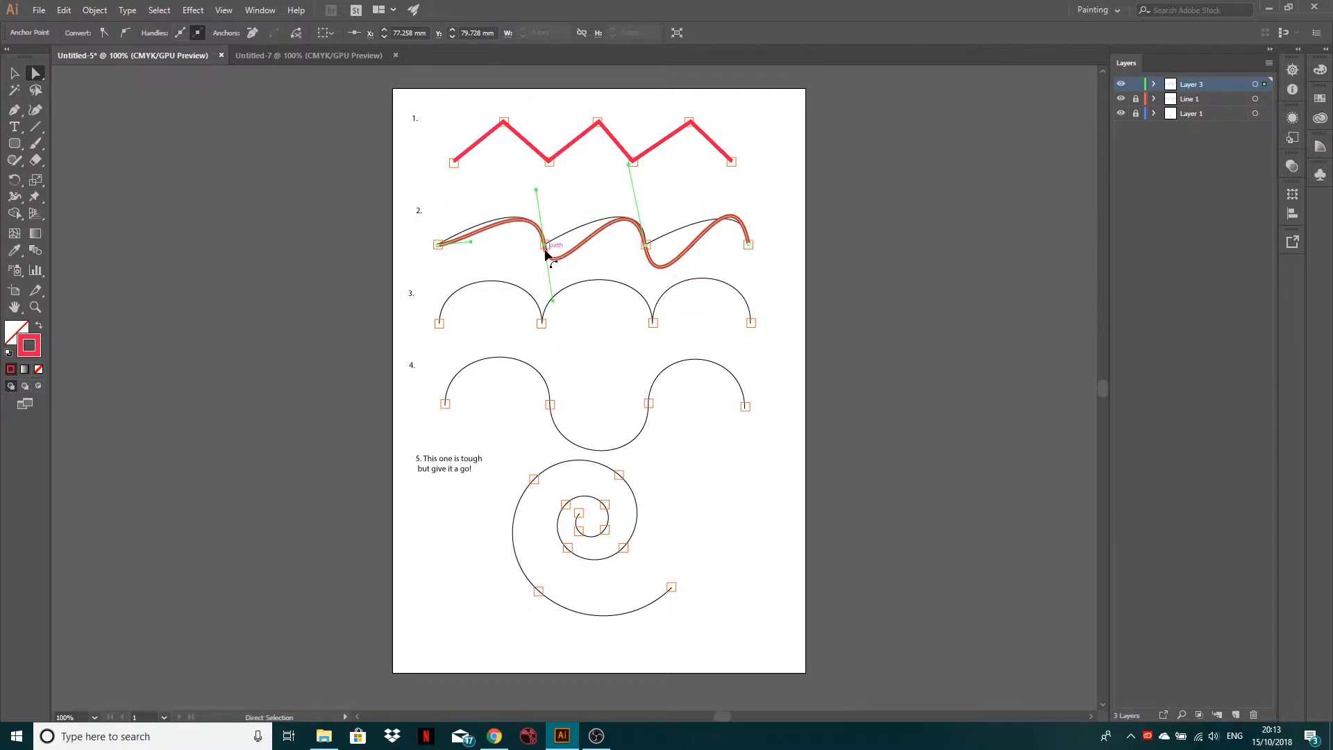
drag(551, 299, 553, 252)
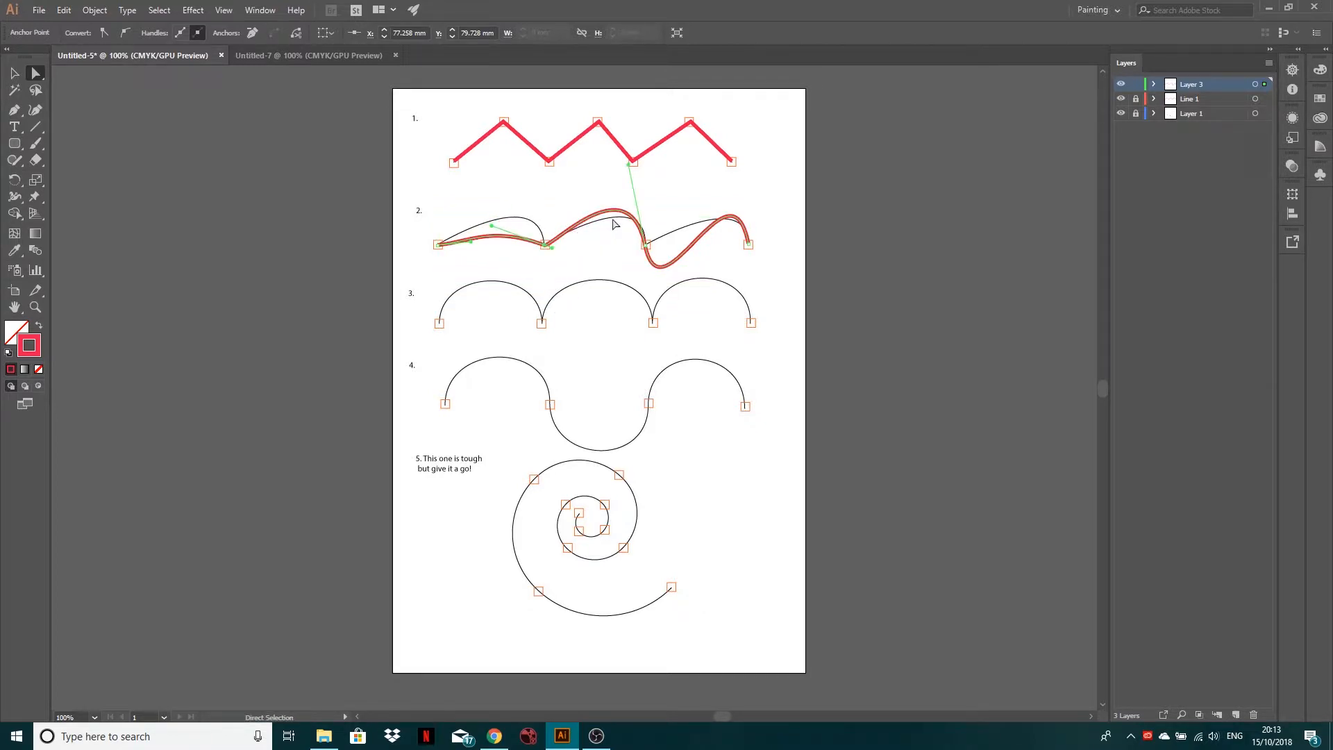
key(ctrl+z)
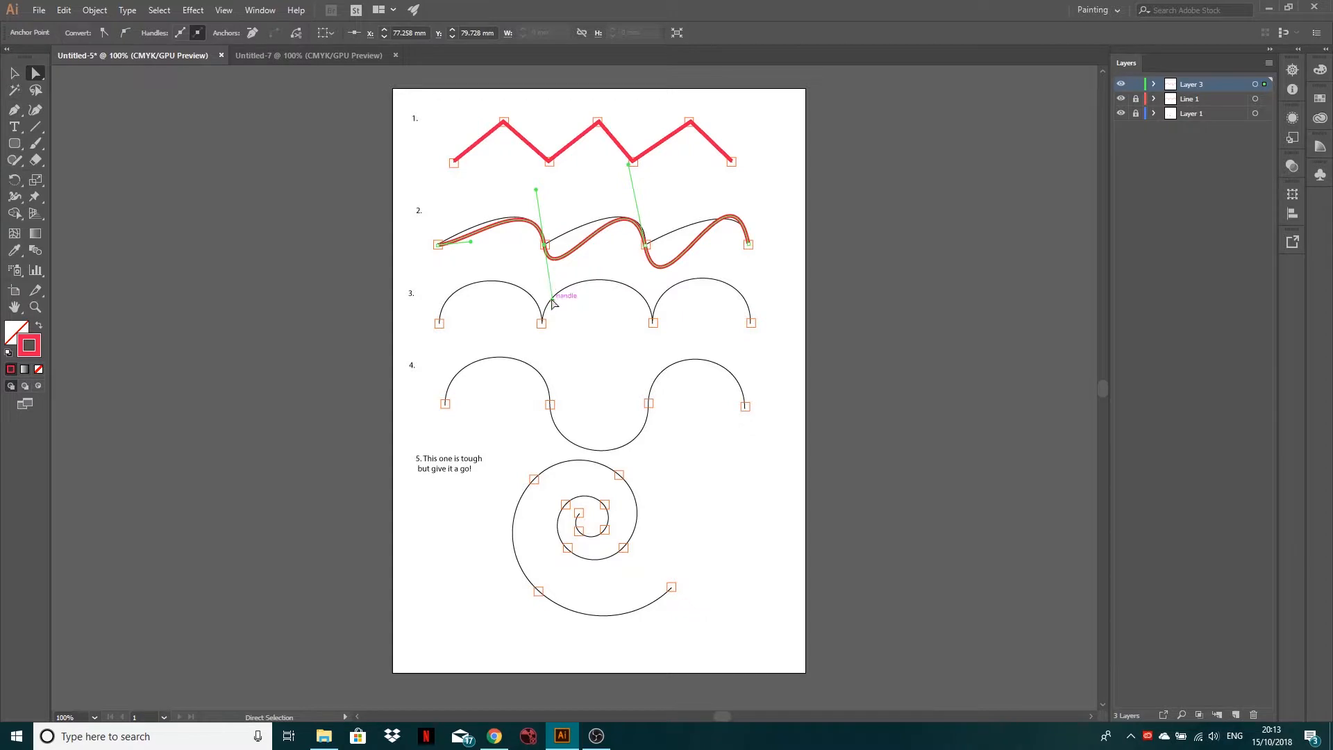
Step: Adjust the handles on line 2's first three anchors independently so its first and second humps follow the template
drag(553, 303, 566, 238)
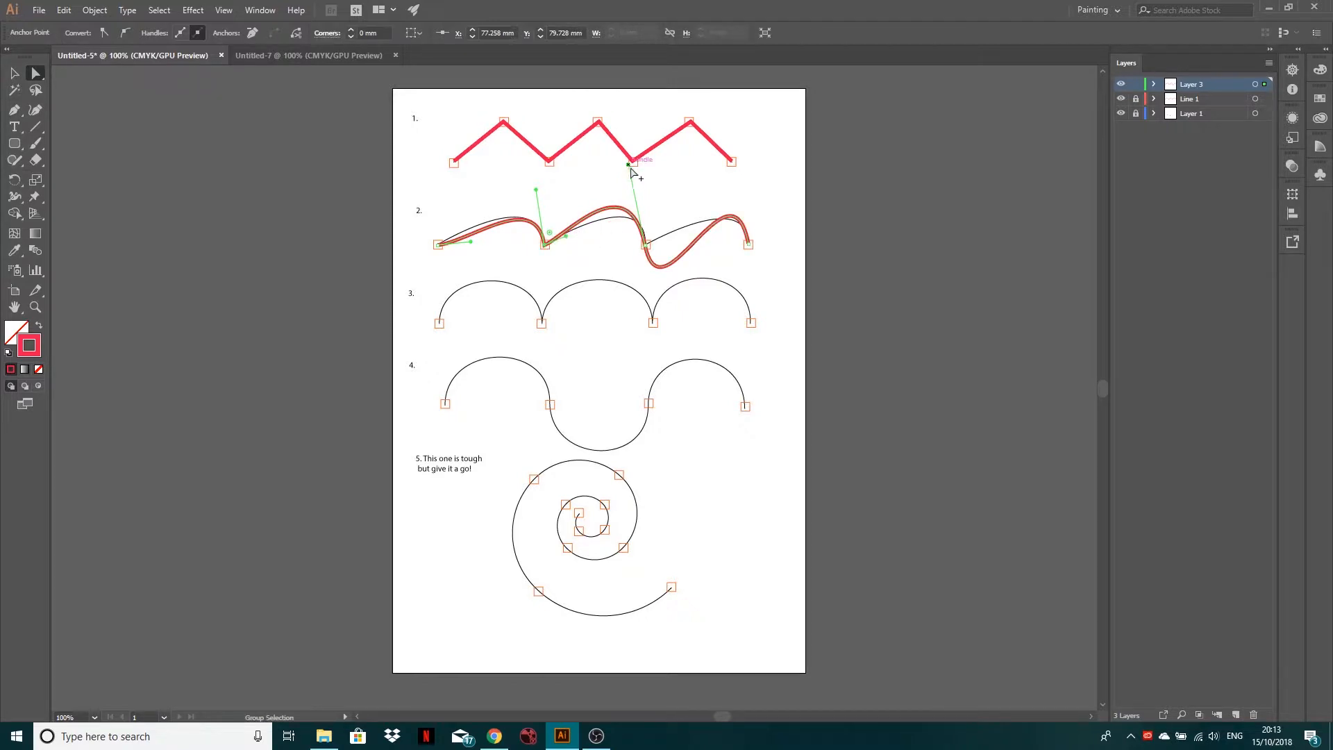
drag(629, 167, 639, 182)
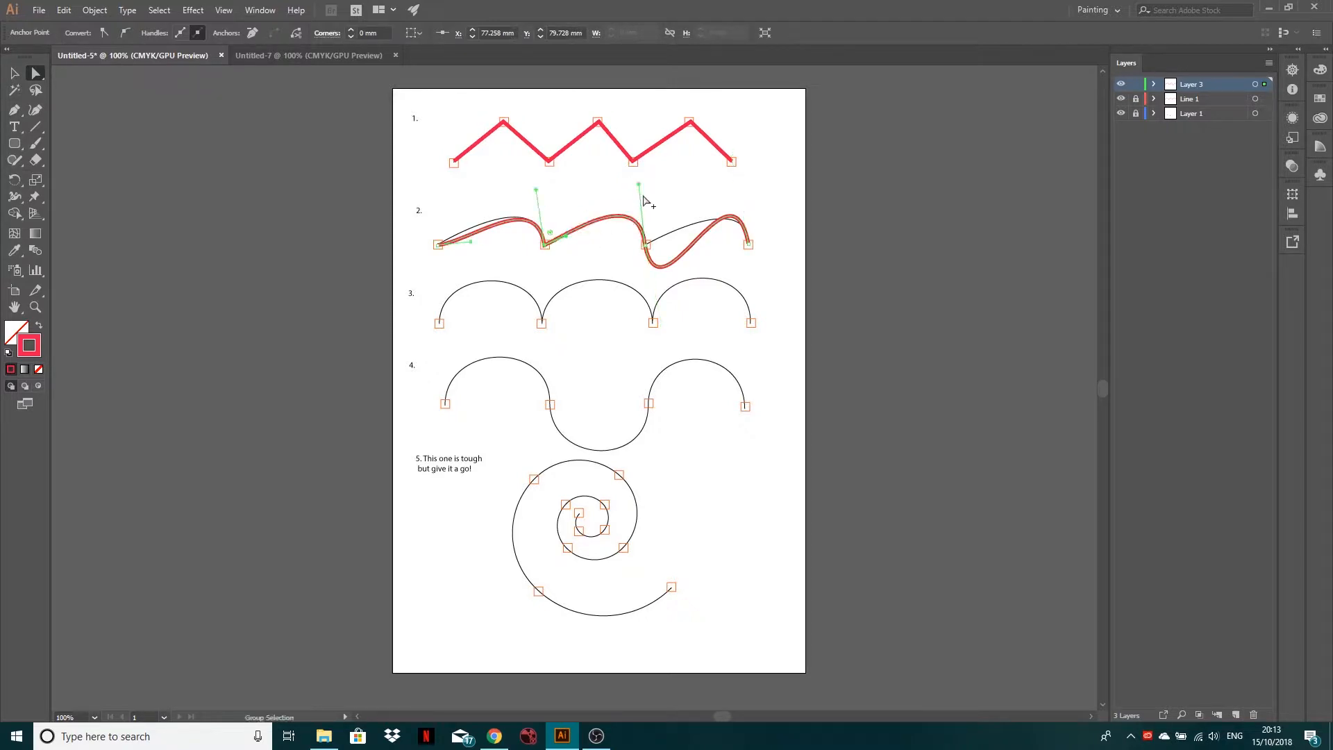
click(439, 245)
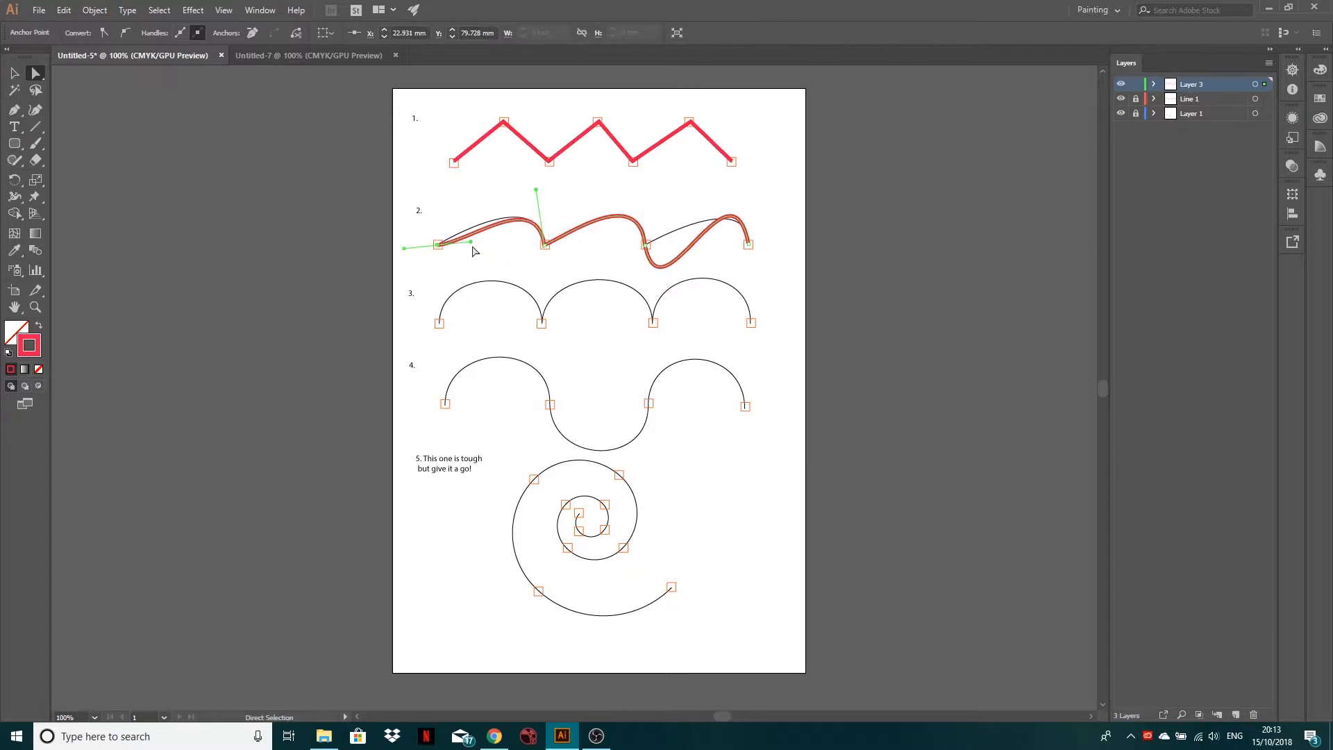
drag(468, 235, 465, 226)
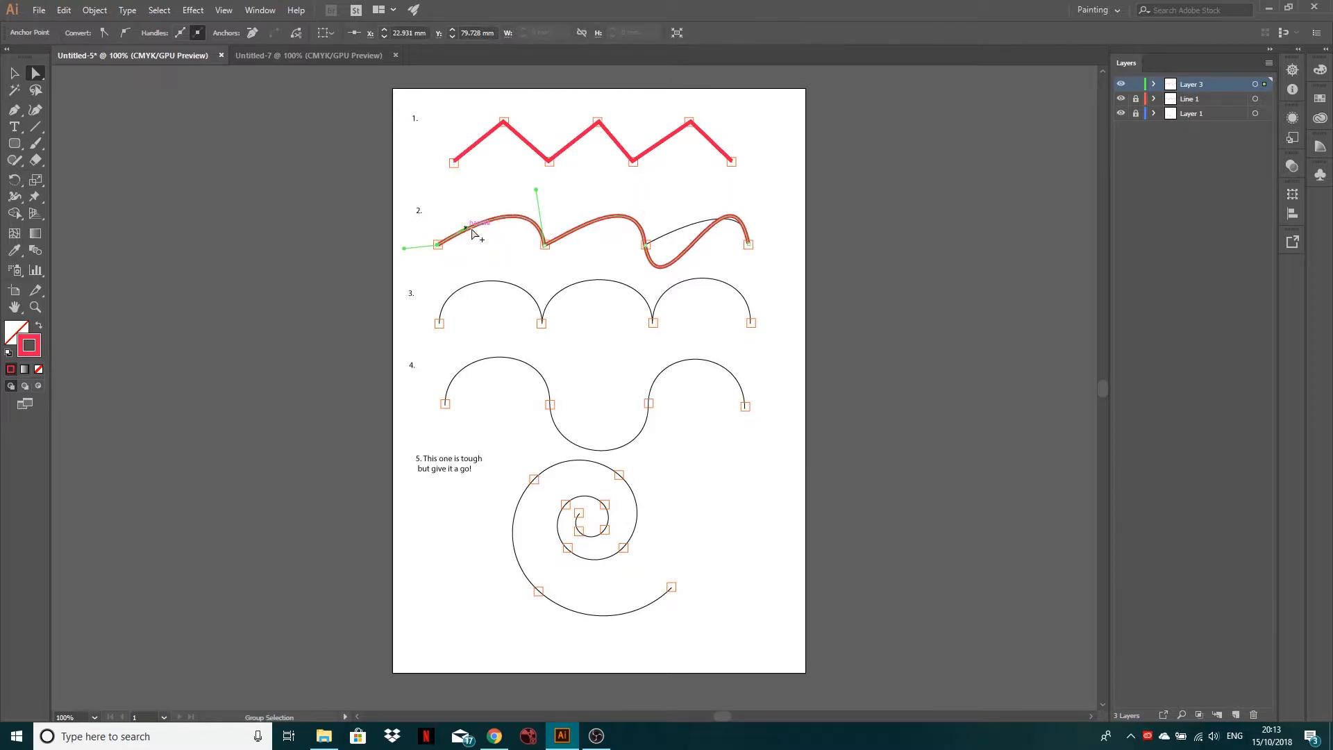
Step: Break the third anchor's outgoing handle upward and shorten the end anchor's upper handle to fit line 2's third hump, and deselect the path
click(645, 248)
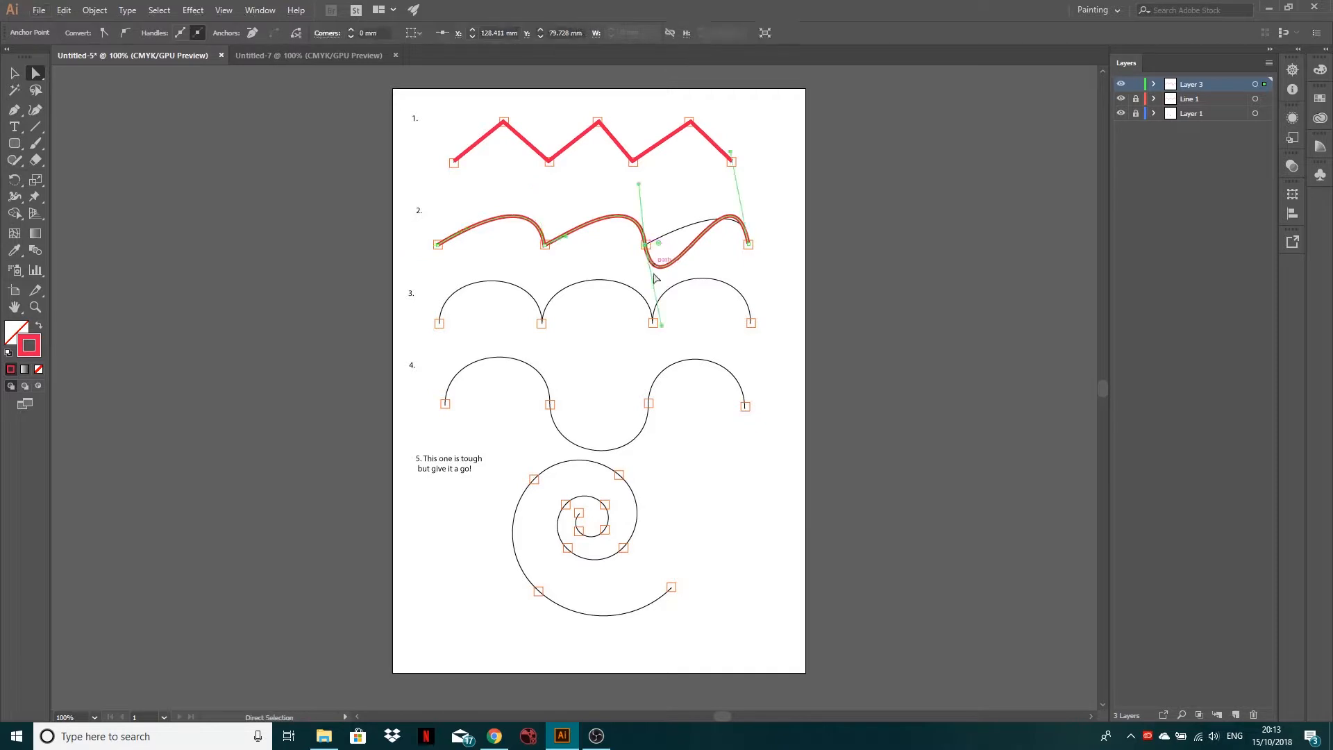
drag(662, 332, 665, 242)
click(748, 244)
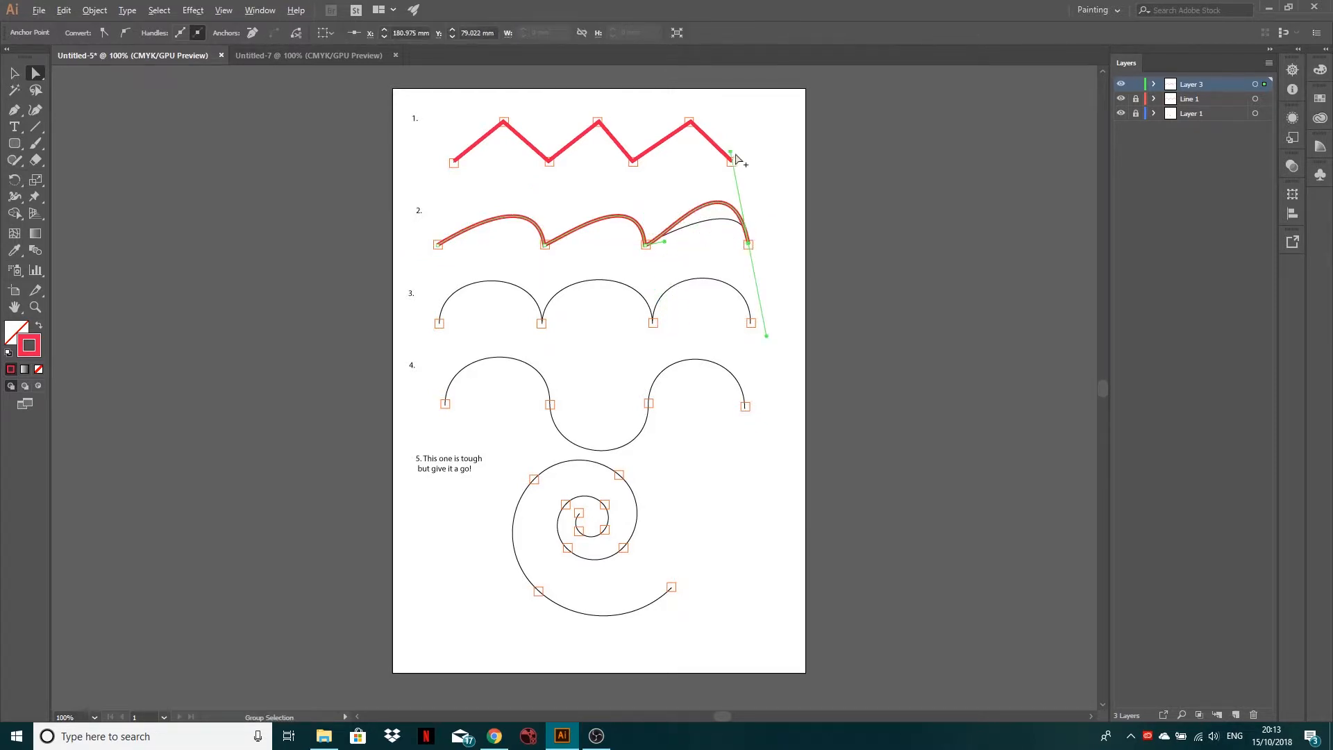
drag(731, 151, 749, 191)
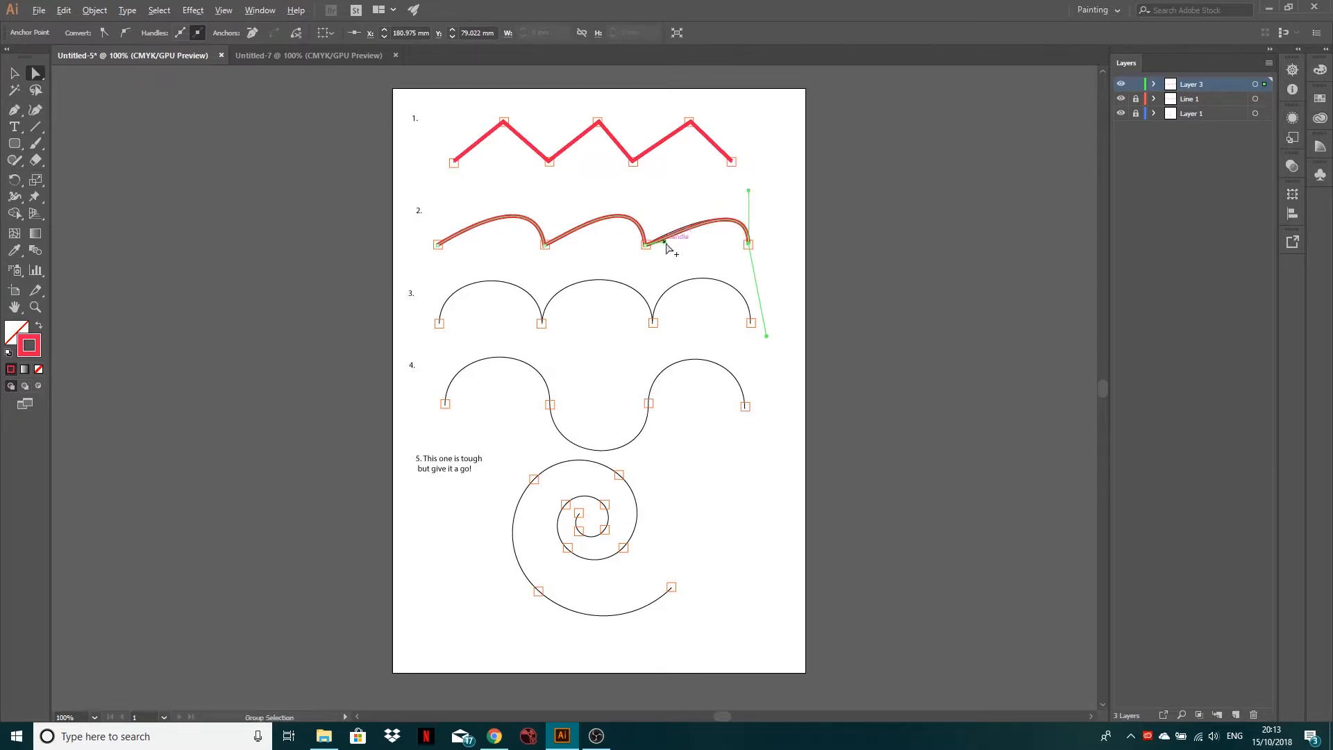
click(664, 240)
drag(664, 237, 664, 238)
click(797, 258)
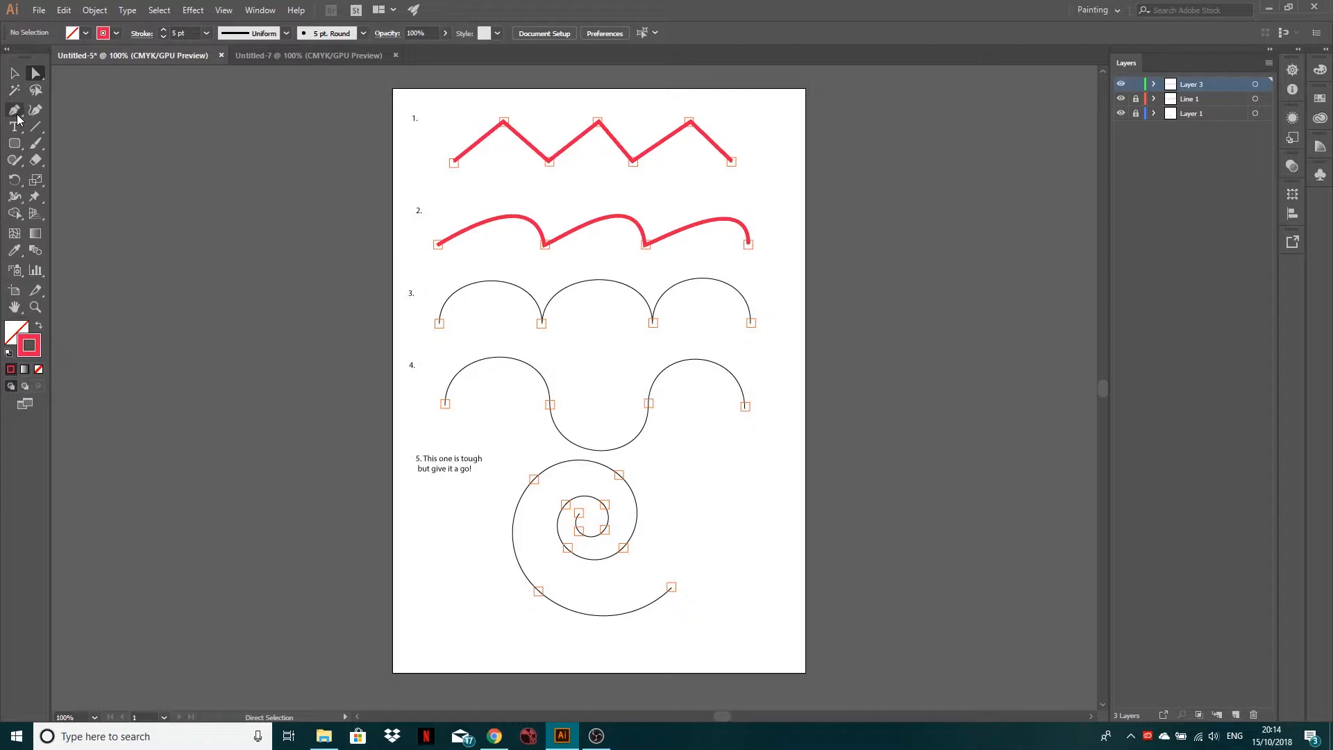
Step: Rename the traced curve's layer Line 2, lock it, and add a new layer above it
double_click(1192, 84)
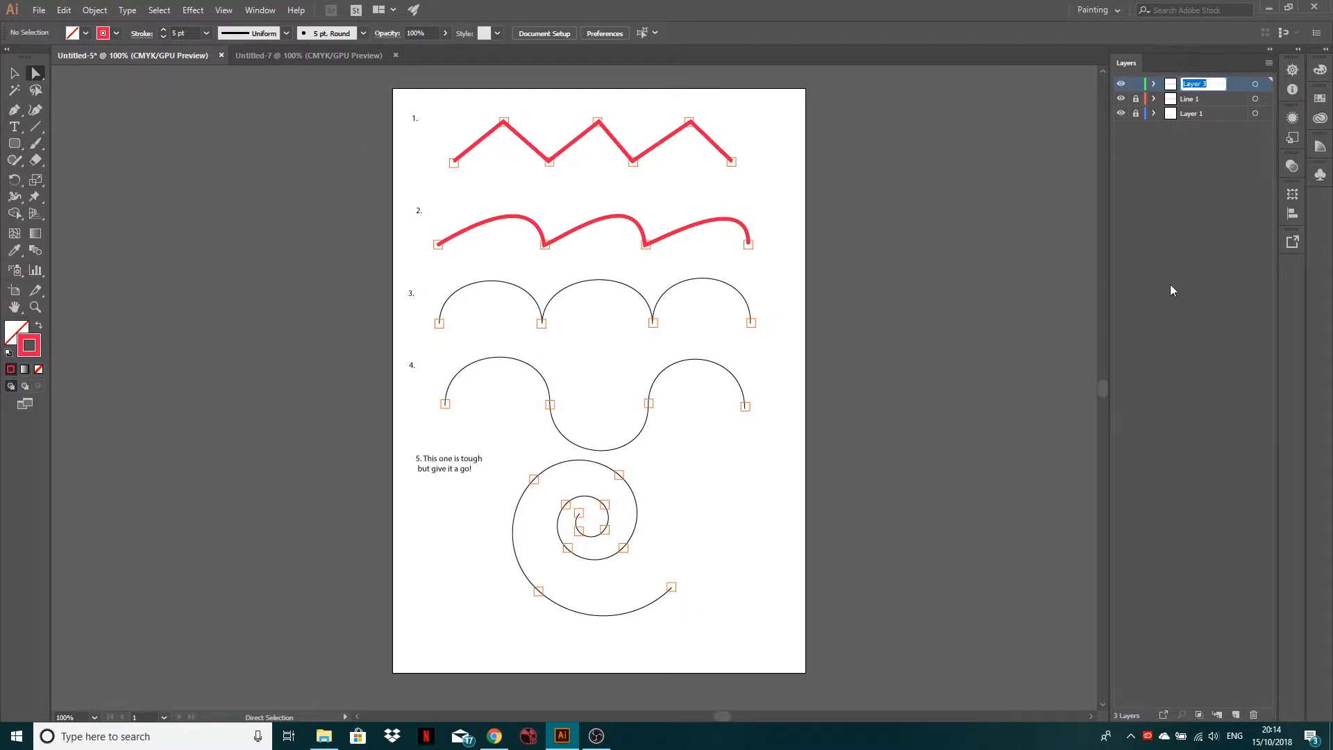
text(Line 2)
click(1148, 130)
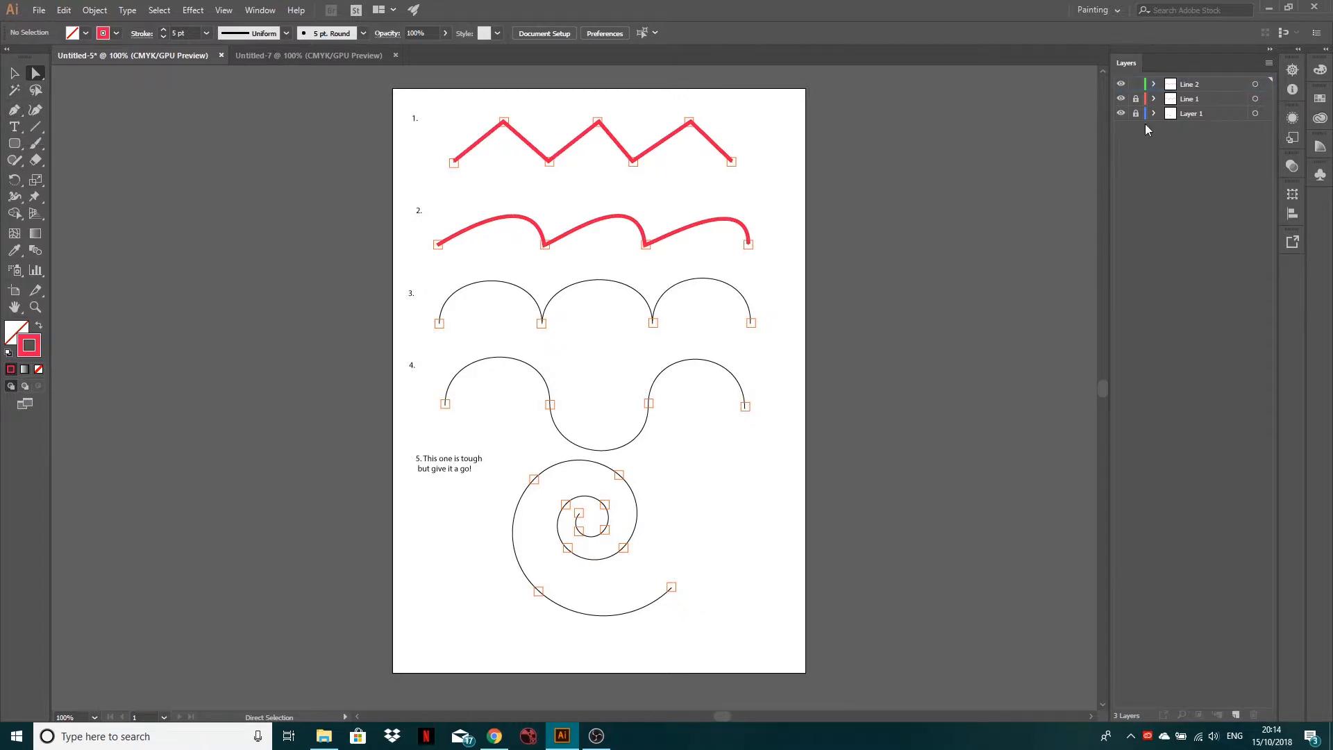
click(1236, 714)
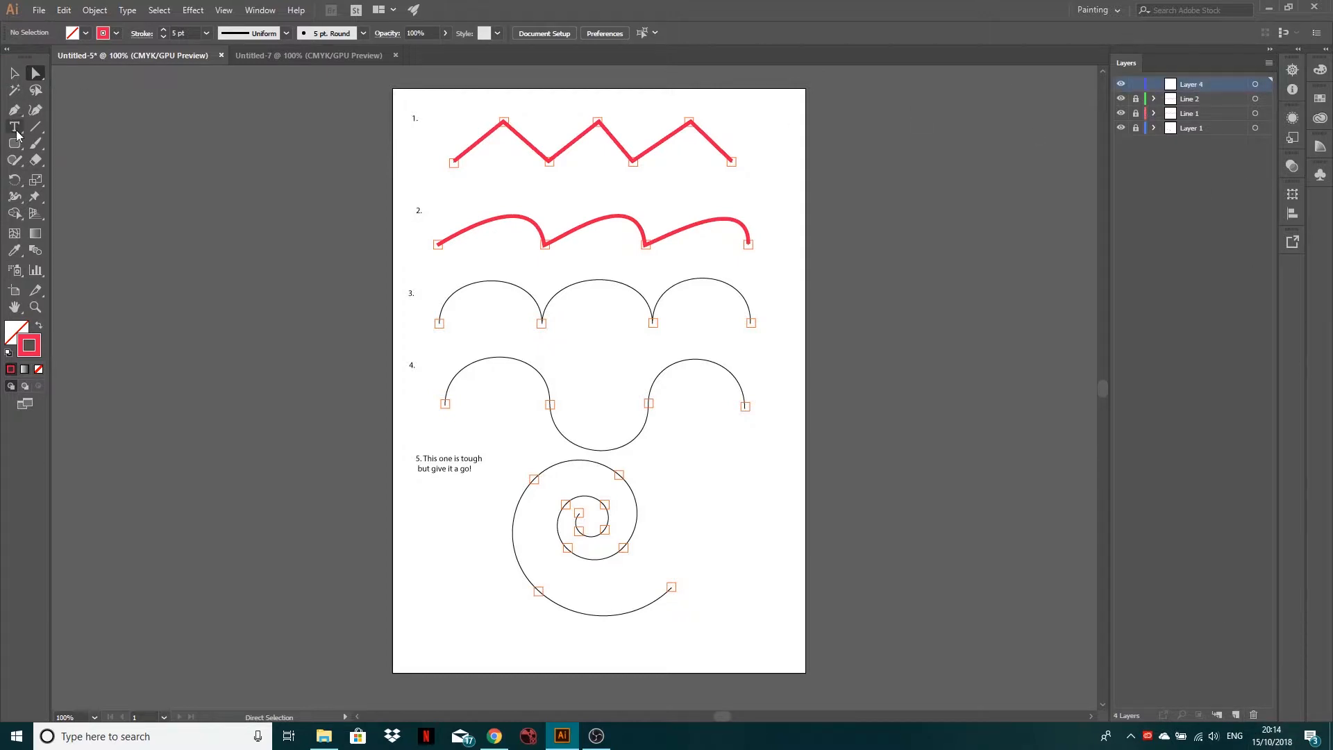
Step: Trace line 3 with the Pen tool, placing four smooth anchors with long downward handles on the marked squares, and end the path
click(14, 110)
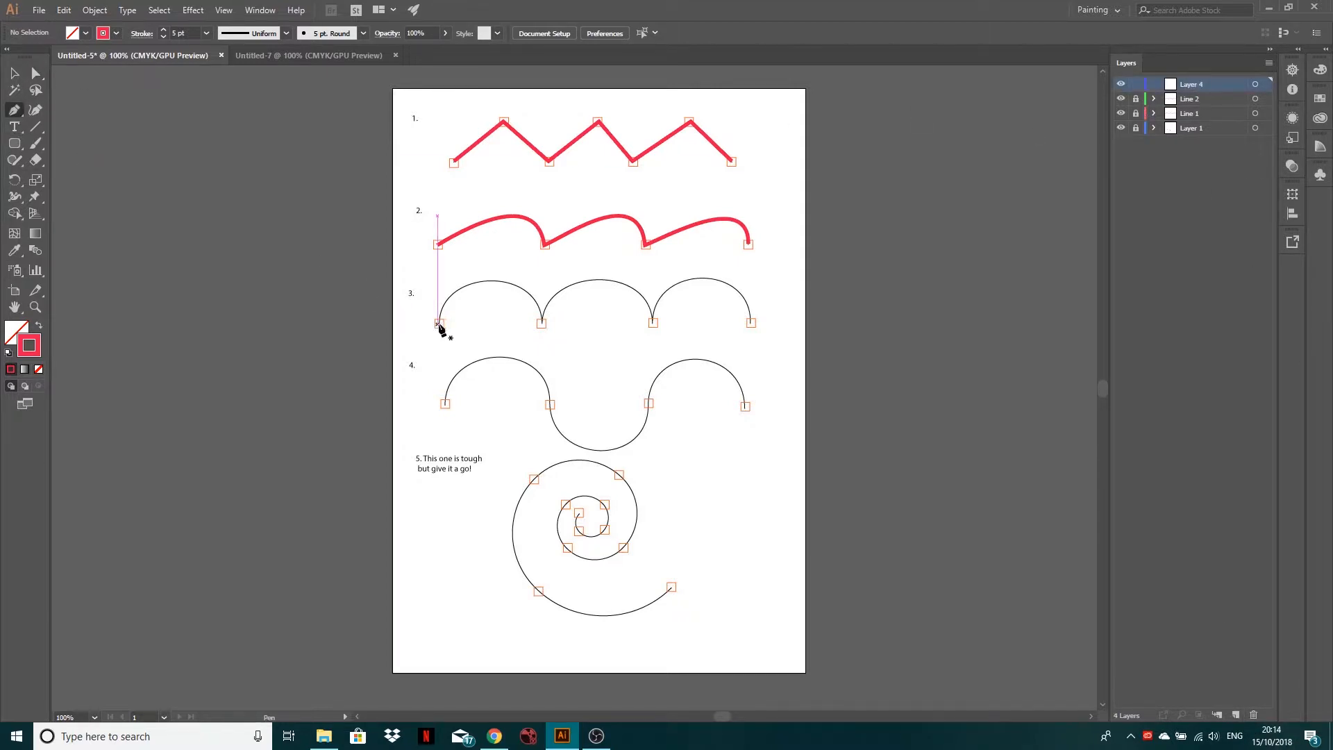
drag(439, 324, 451, 364)
drag(542, 322, 573, 432)
drag(655, 323, 667, 469)
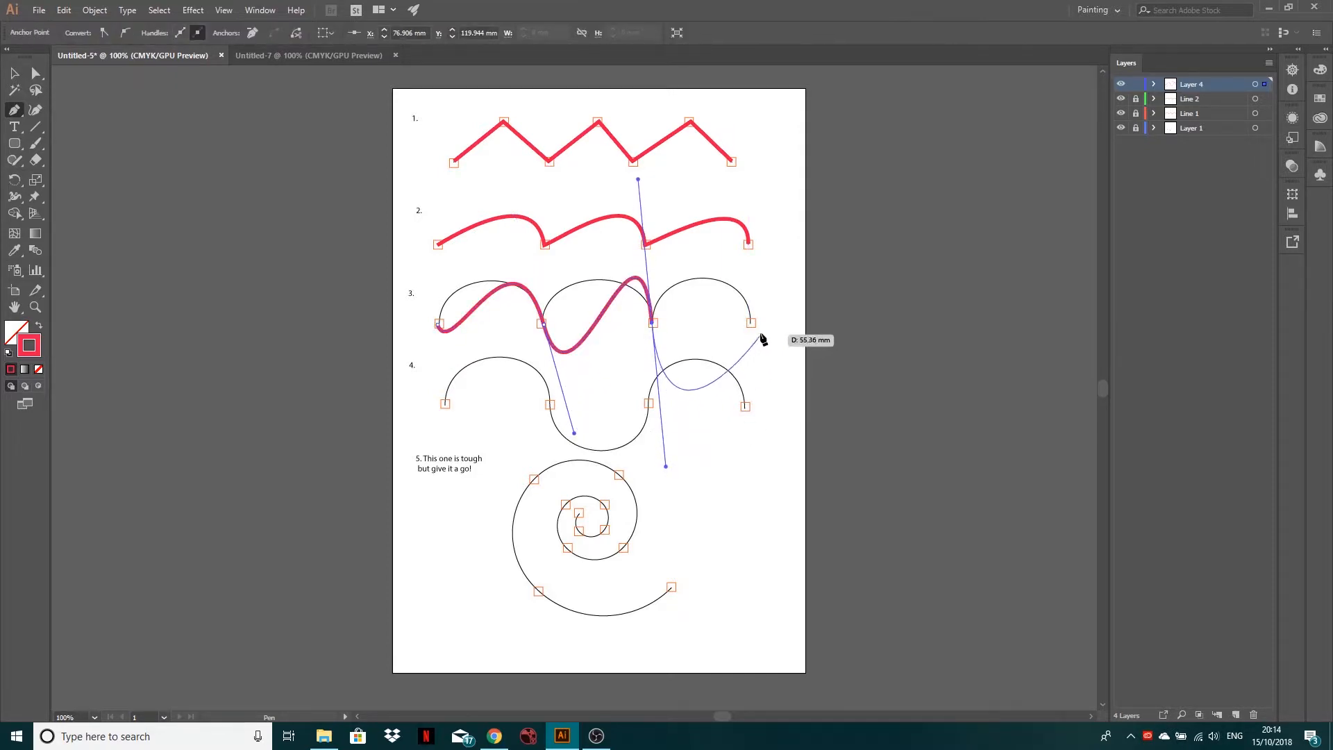
drag(751, 324, 756, 480)
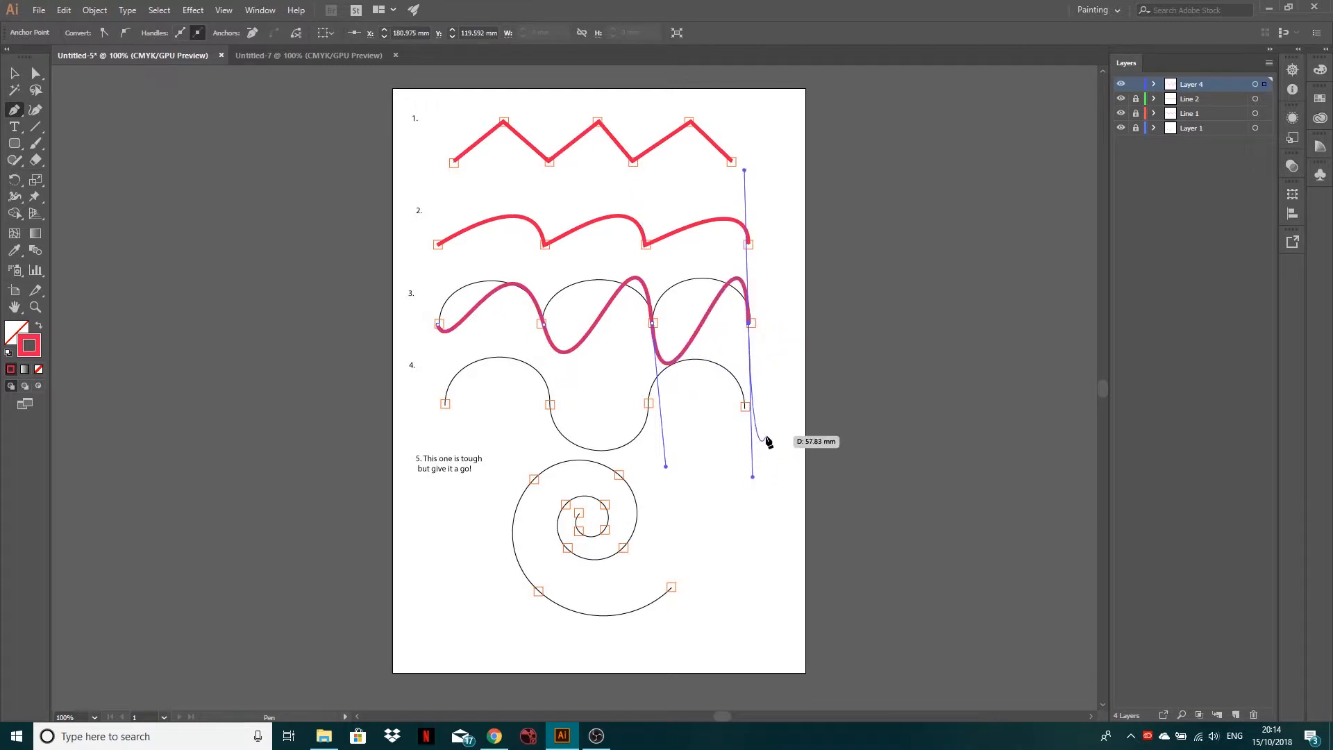
key(Escape)
Step: Swing the first anchor's handle upward and shorten the second anchor's upper handle to fit line 3's first arch to the template
click(36, 73)
click(440, 324)
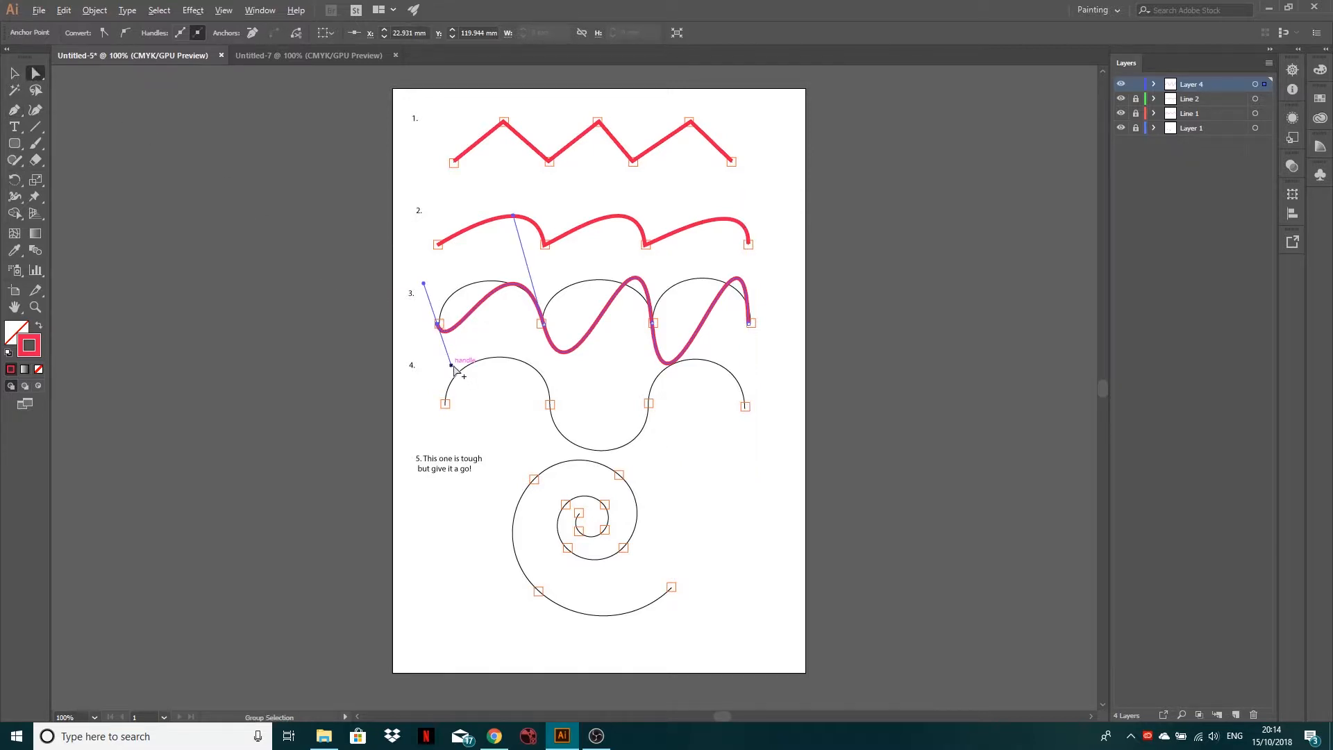
drag(452, 365, 442, 286)
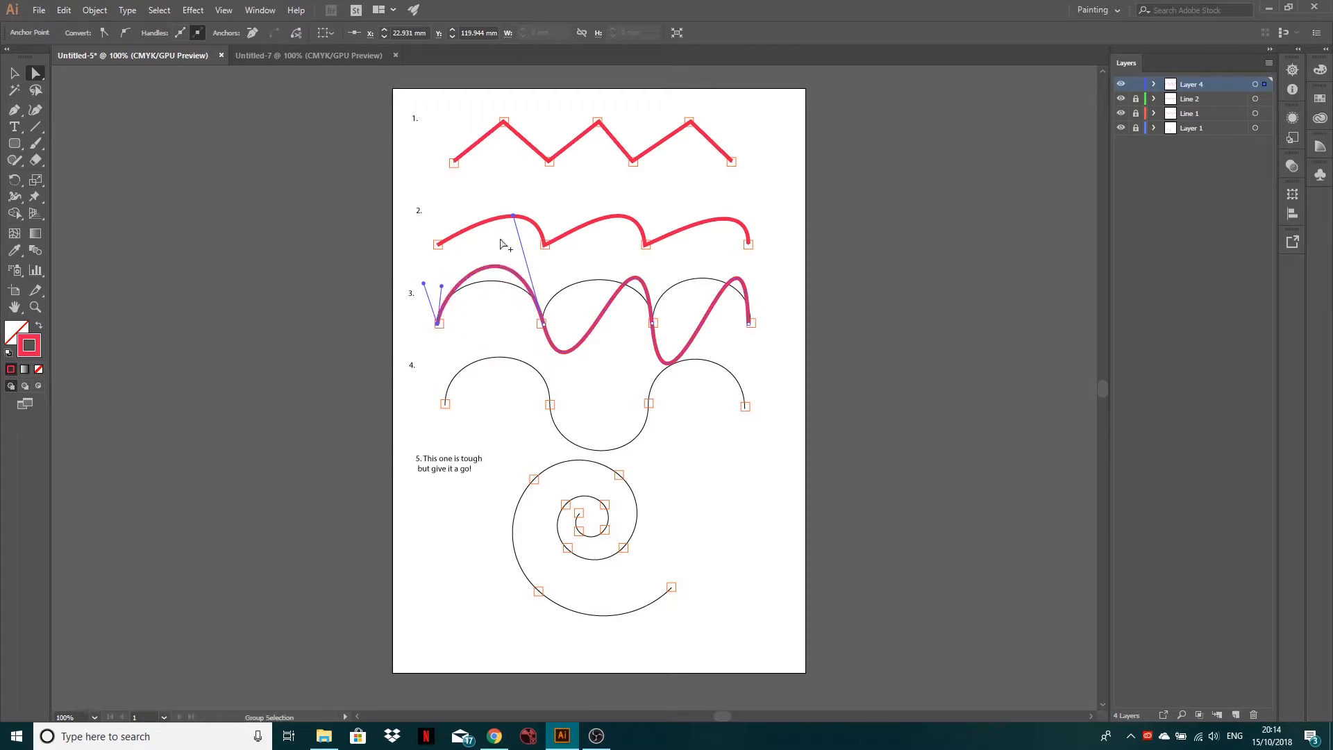
drag(514, 217, 521, 250)
drag(440, 282, 438, 281)
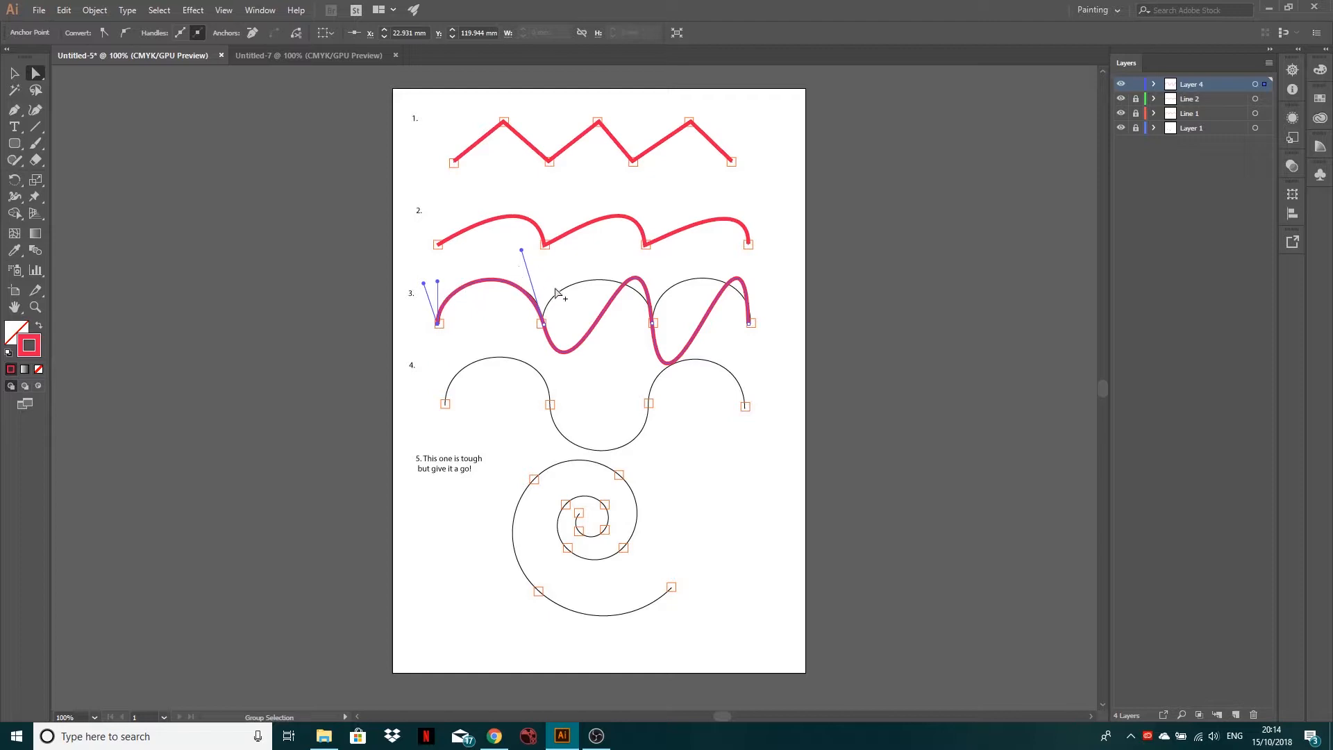
Step: Break the second anchor's lower handle upward and shorten the third anchor's upper handle to fit line 3's second arch
click(543, 325)
drag(573, 433, 546, 276)
drag(639, 180, 648, 260)
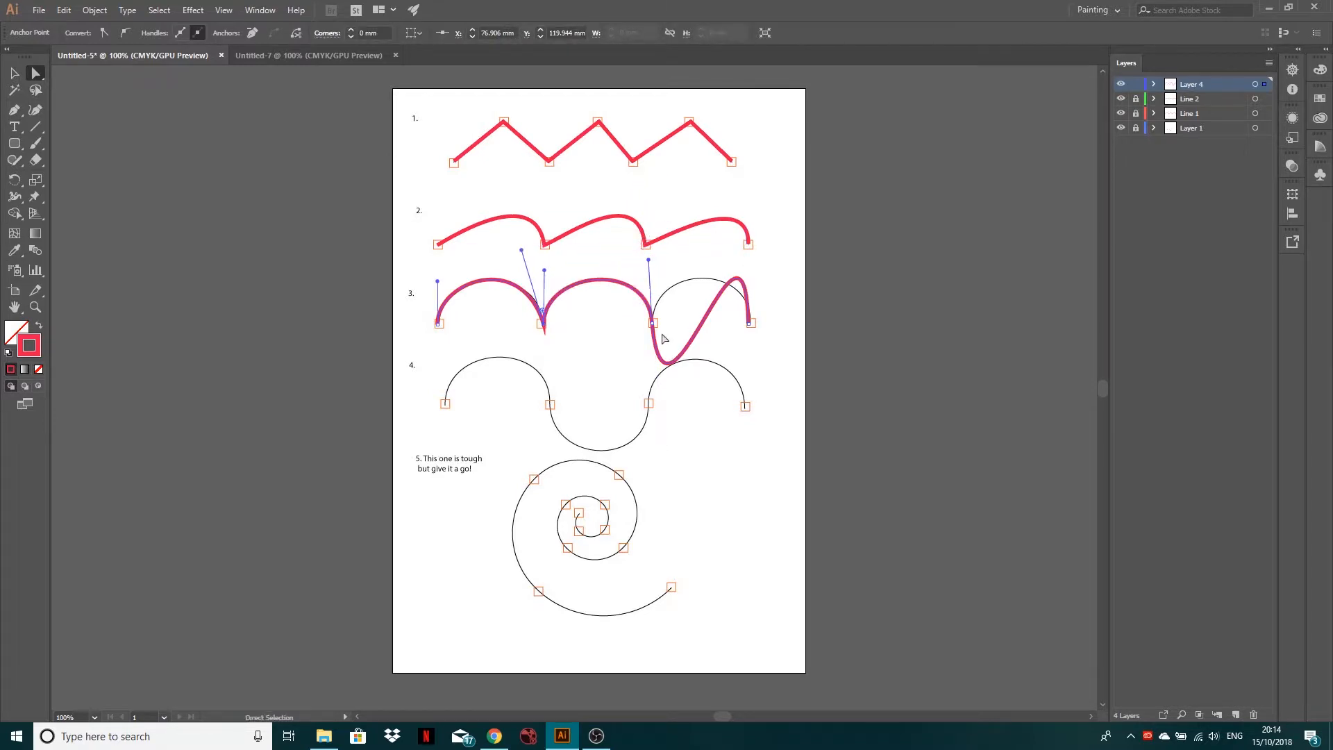
Step: Break the third anchor's lower handle upward and shorten the end anchor's upper handle to fit line 3's third arch, and deselect the path
drag(666, 466, 667, 273)
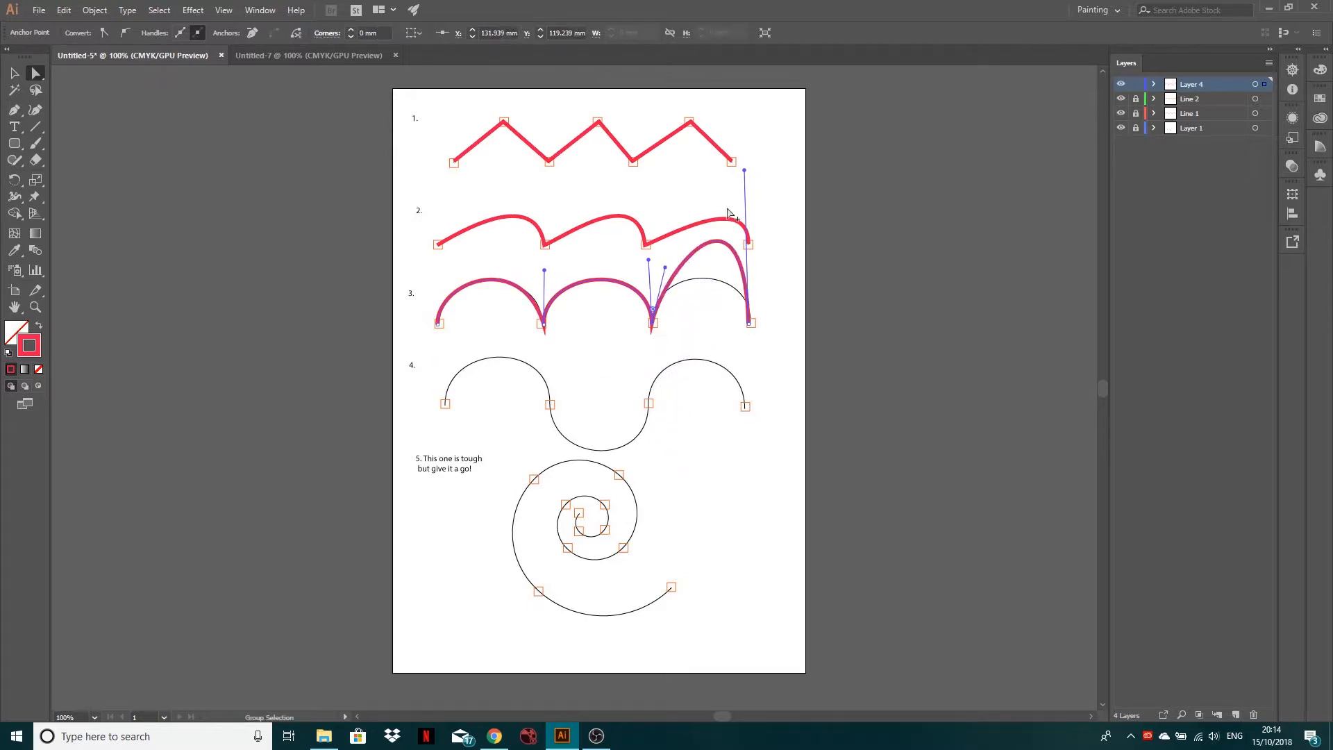
drag(747, 173, 753, 262)
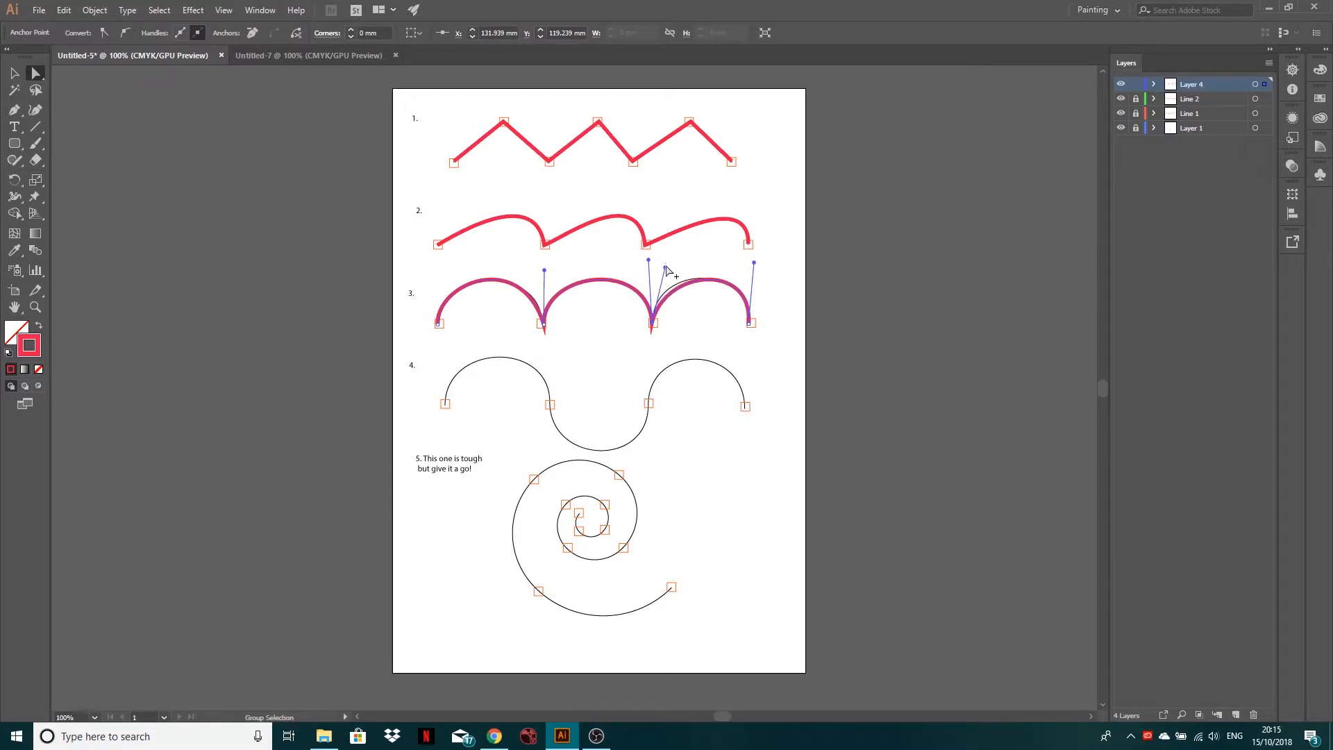
drag(664, 268, 653, 326)
drag(665, 267, 659, 268)
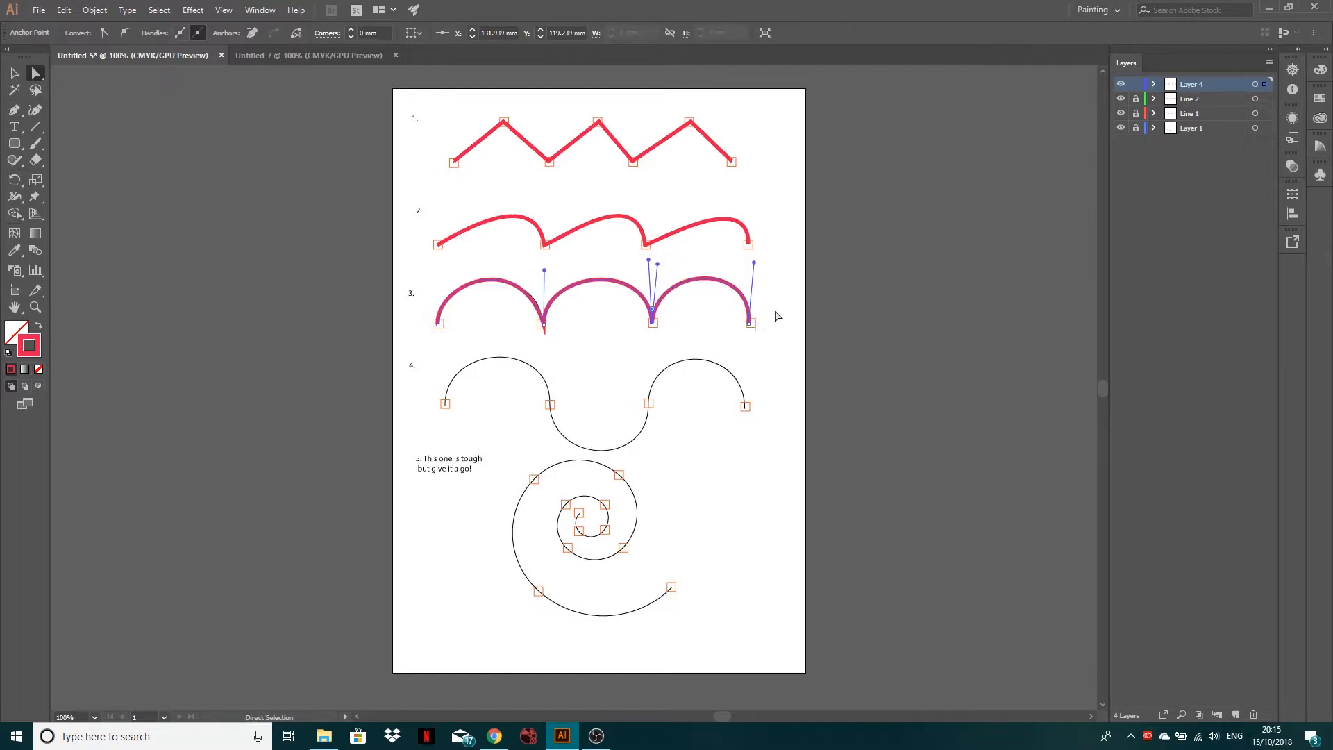
click(776, 323)
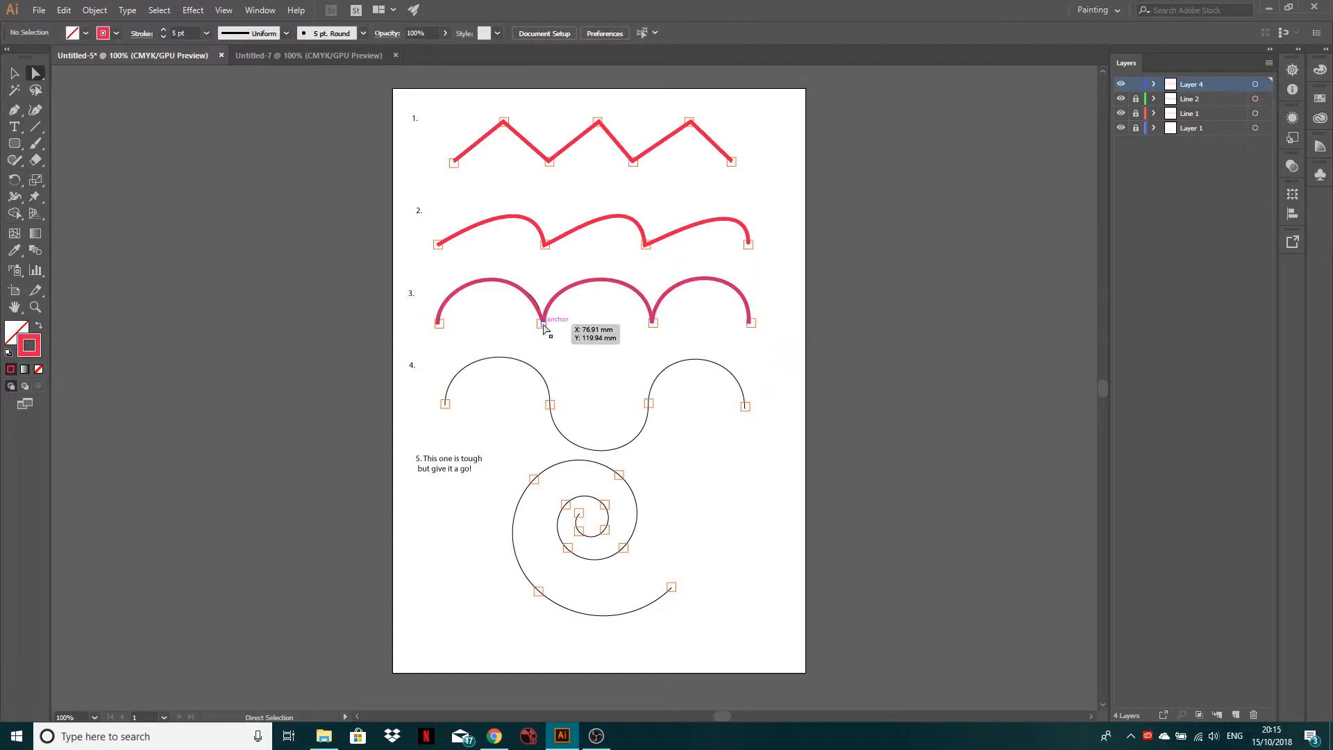
click(546, 320)
click(544, 324)
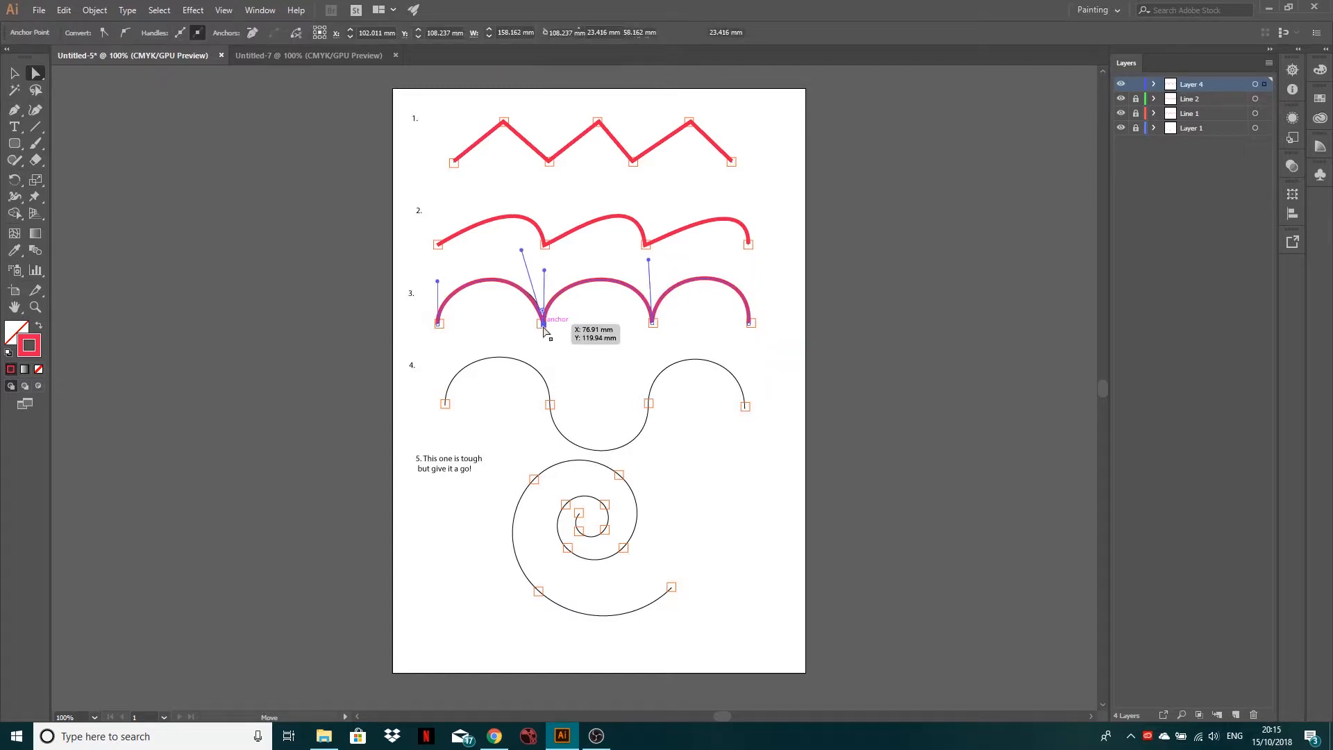
click(501, 387)
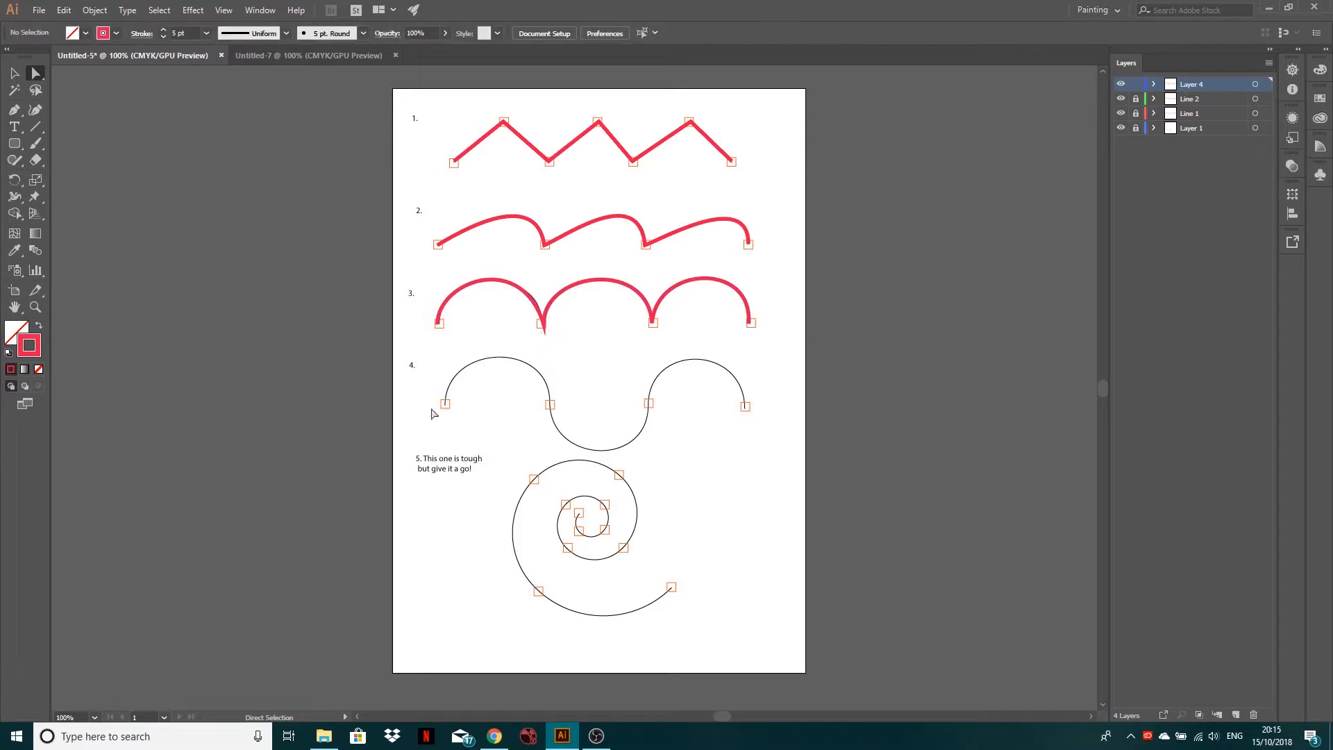
Step: Rename Layer 4 as Line 3, lock it, and add a new layer above it
click(14, 111)
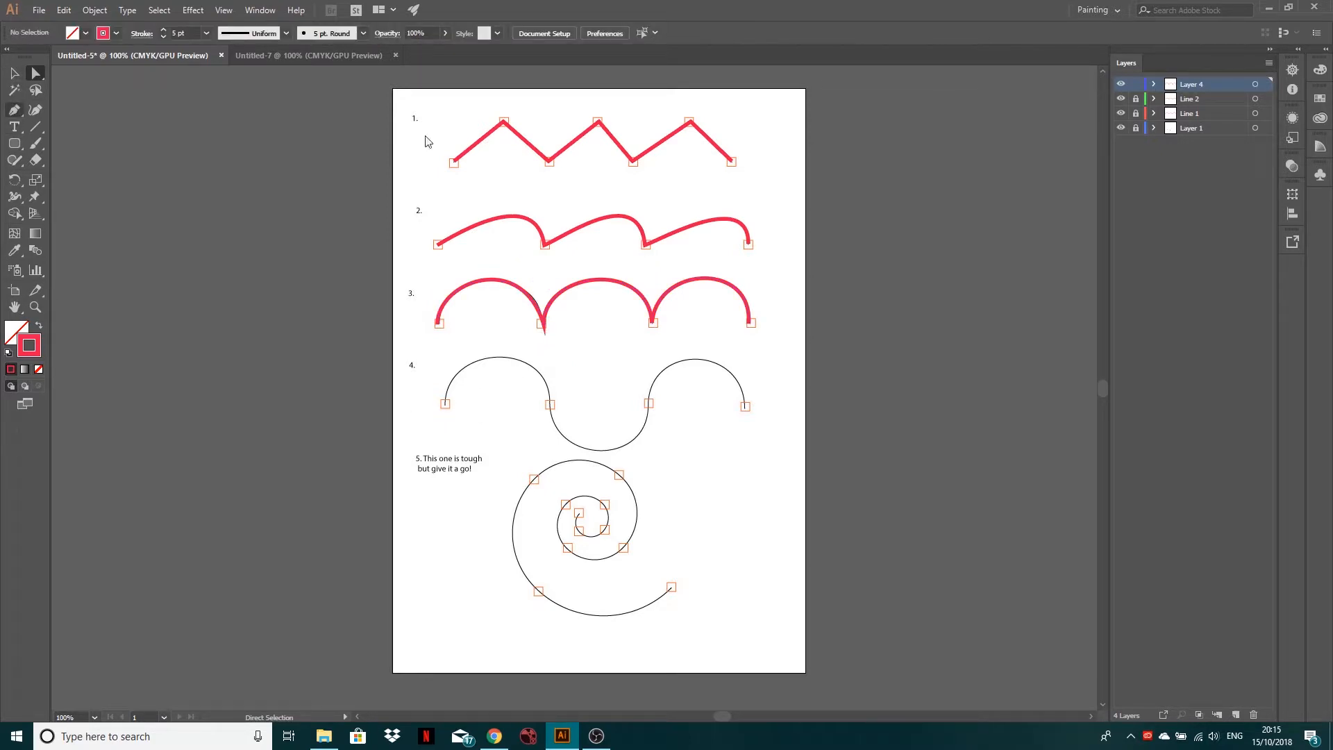
double_click(1202, 84)
text(Line 3)
key(Return)
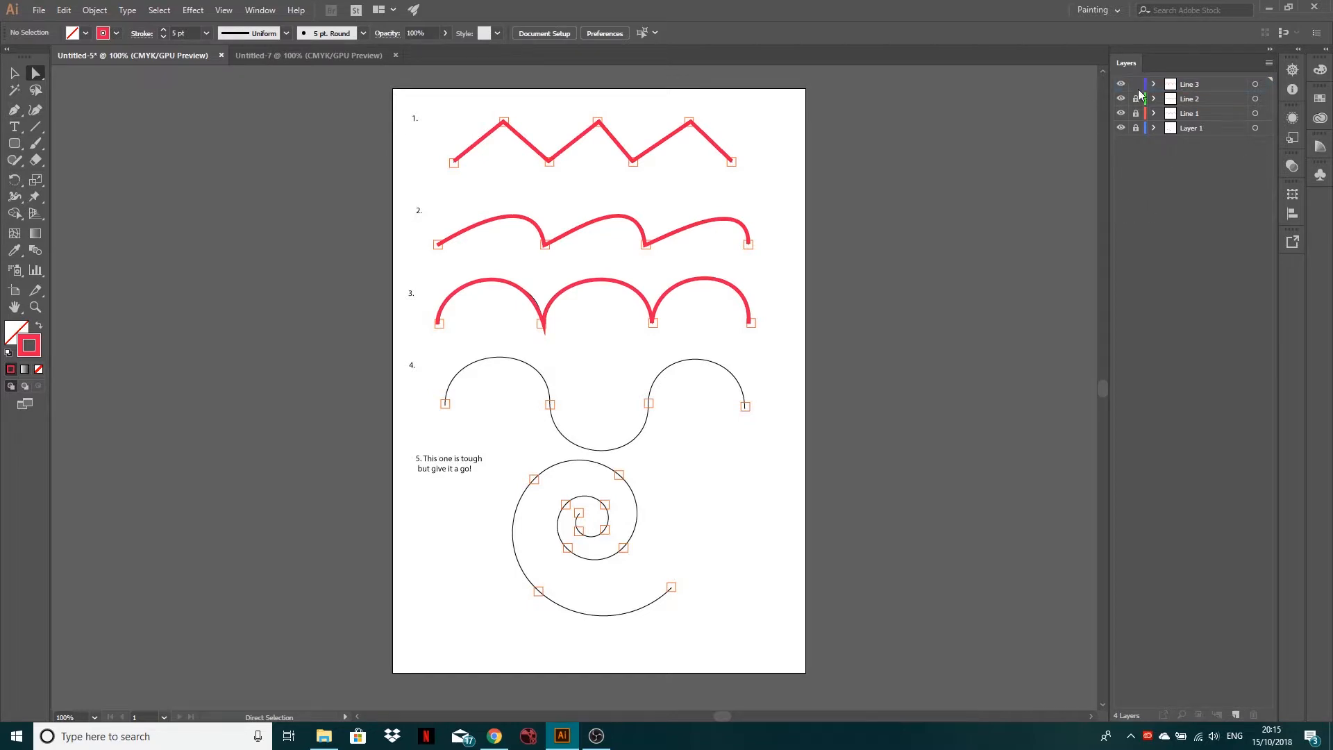
click(1236, 715)
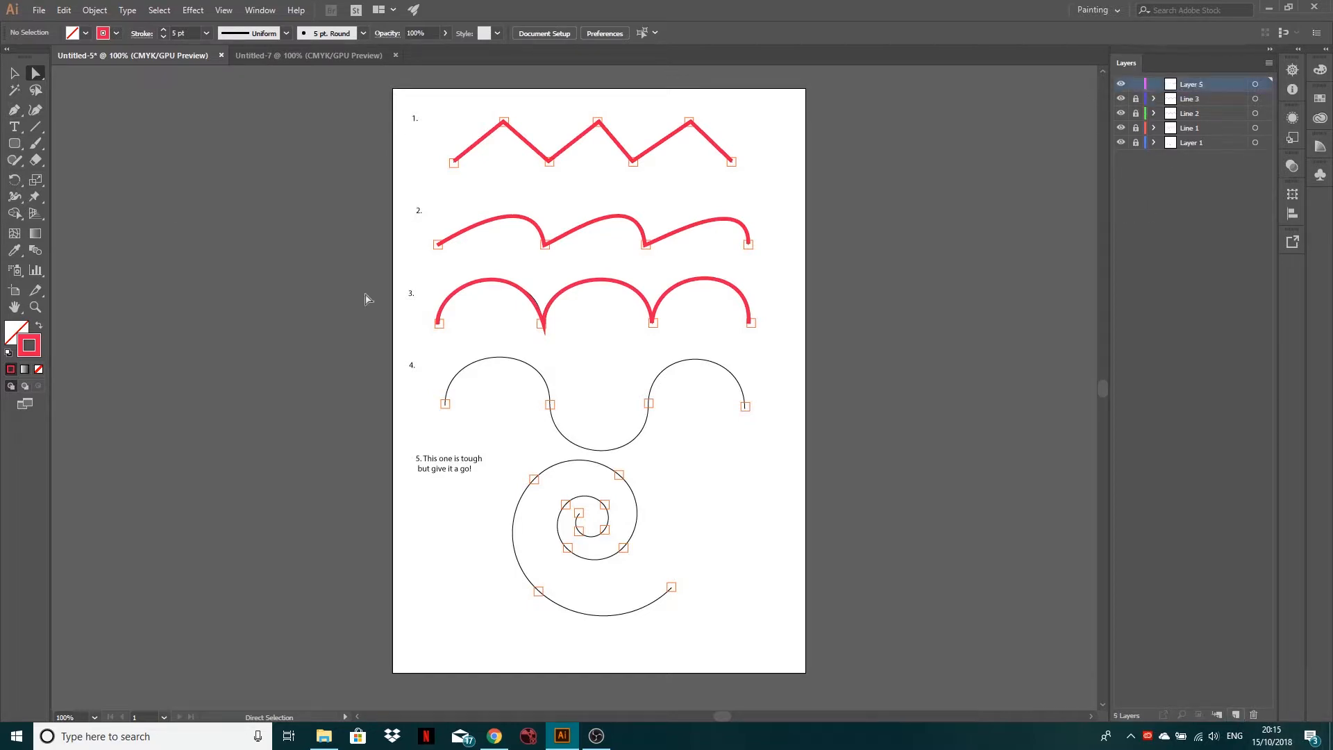
Step: Trace line 4 with the Pen tool, placing four smooth anchors on the marked squares with handles alternating down and up along the wave
click(14, 110)
drag(438, 427, 445, 435)
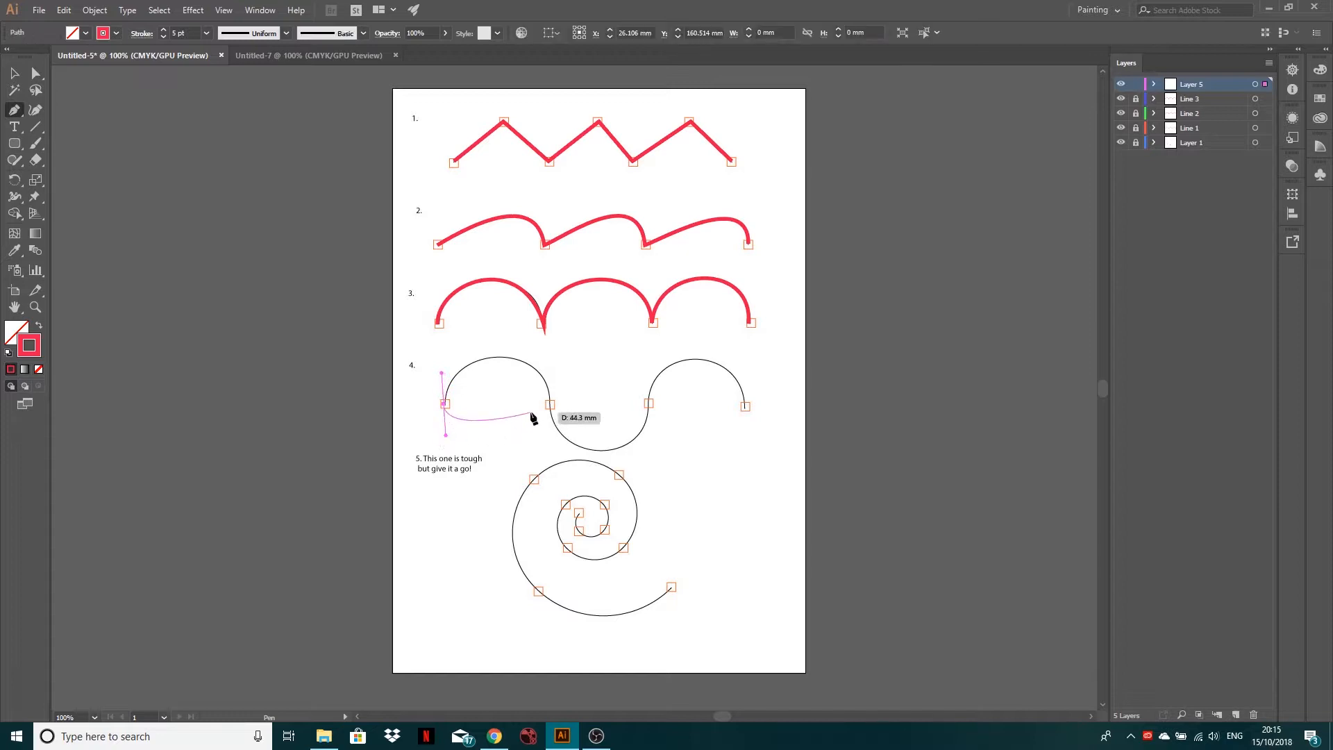
drag(550, 406, 568, 518)
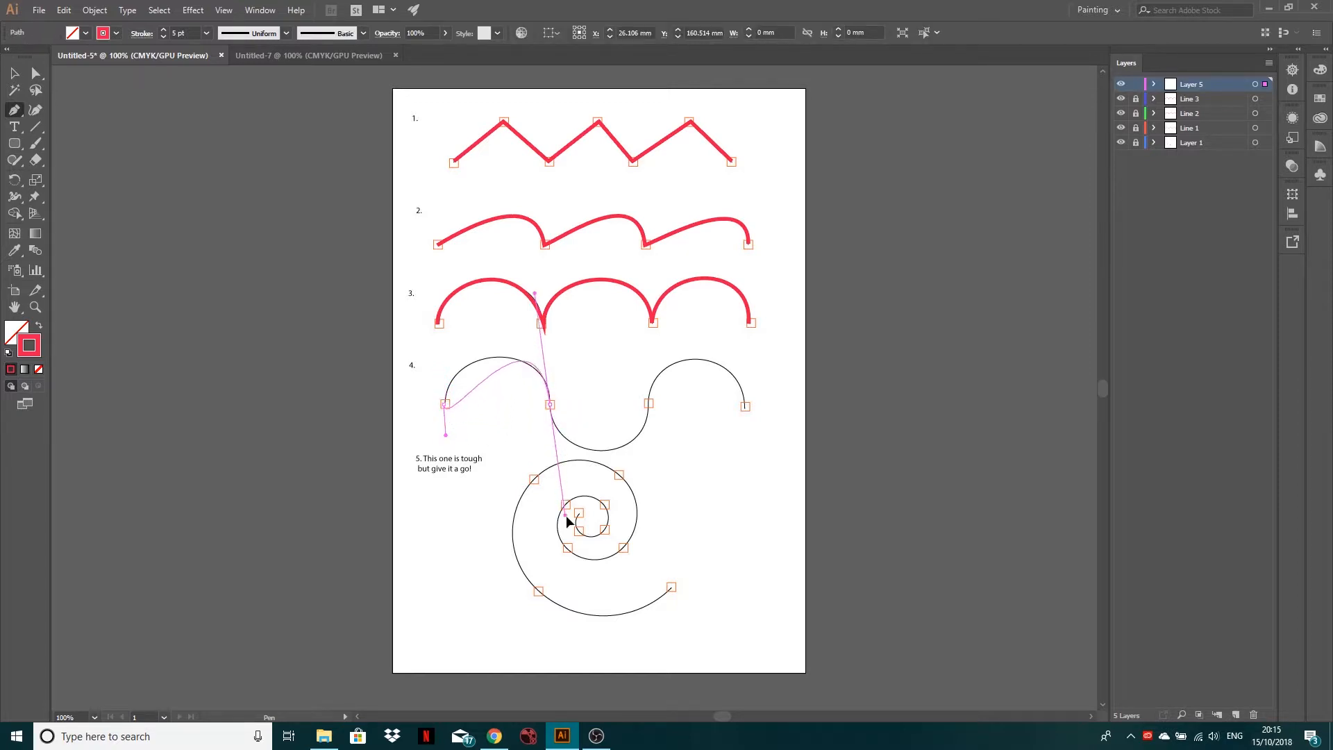
drag(650, 405, 647, 336)
drag(746, 407, 747, 474)
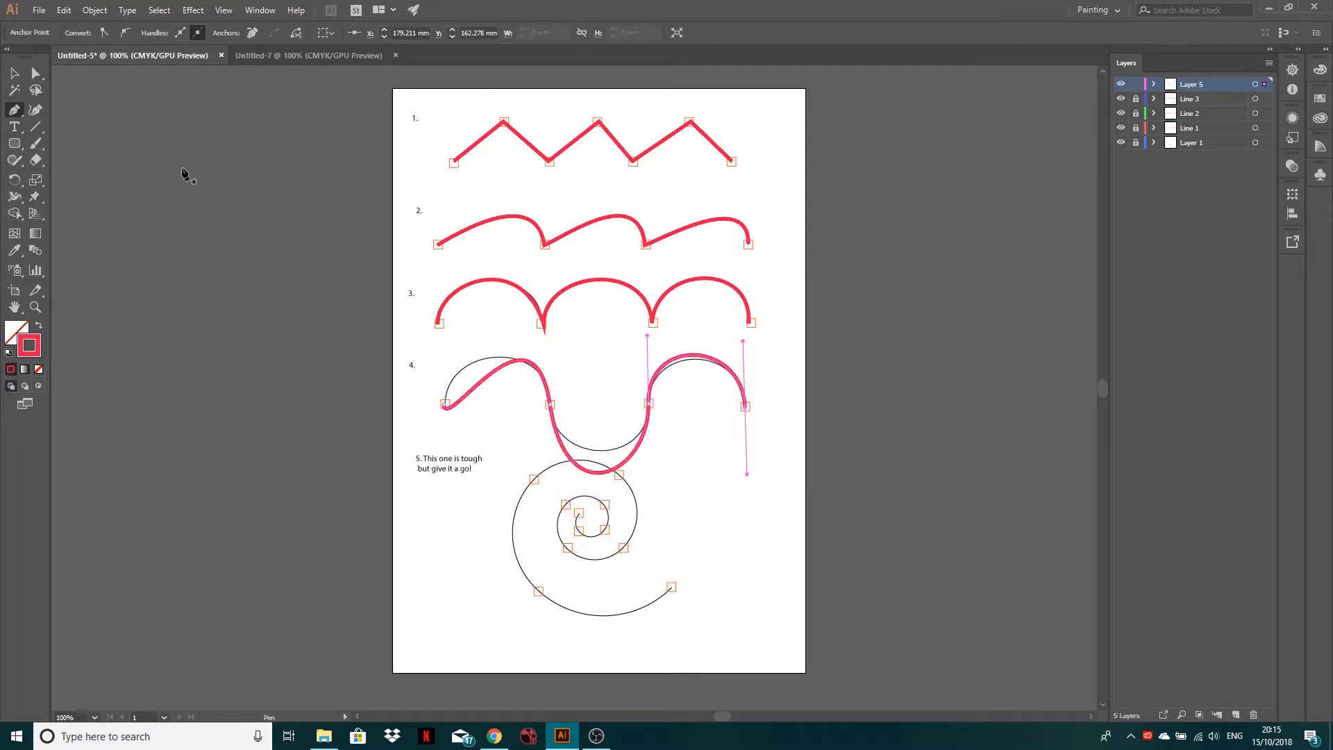
Step: Swing line 4's first anchor handle upward and shorten the second anchor's upper handle to fit the first arch to the template
key(a)
click(445, 407)
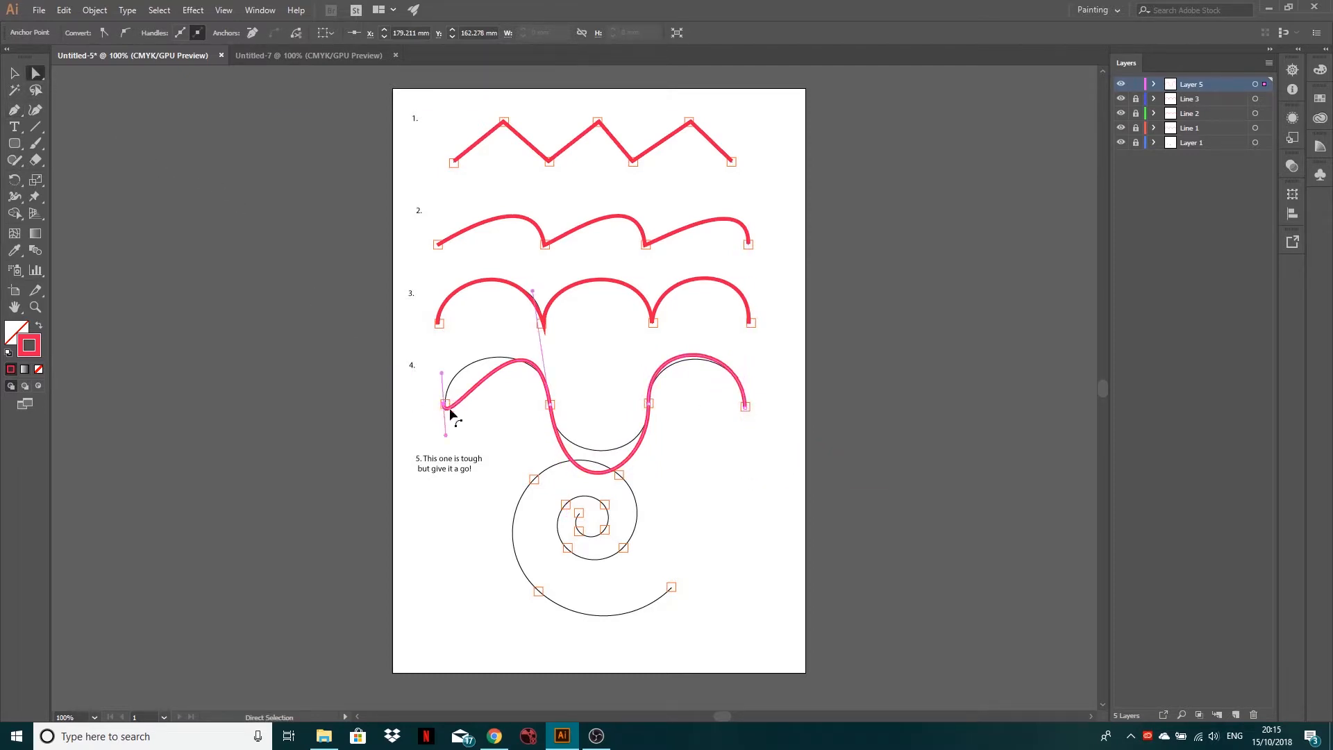
drag(445, 437, 444, 368)
drag(533, 292, 540, 325)
drag(444, 368, 444, 354)
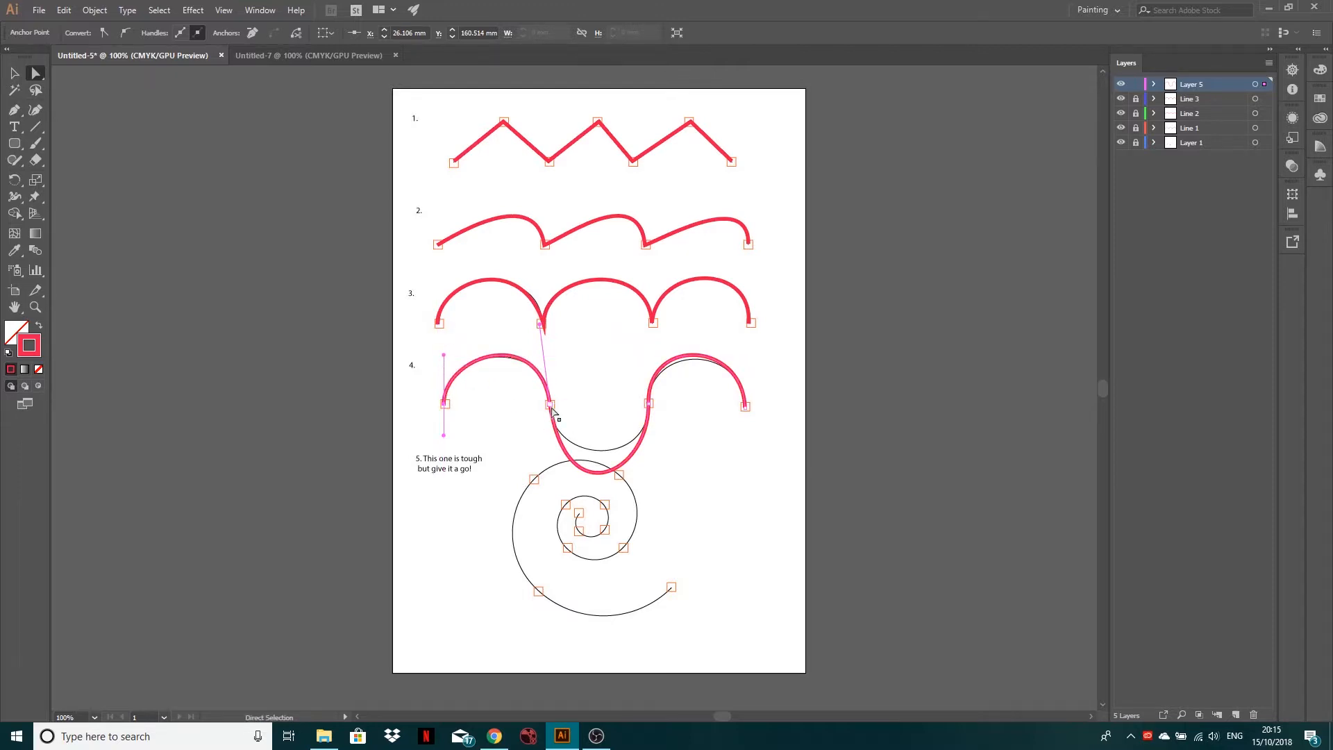
Step: Shorten the second anchor's lower handle and adjust the third anchor's lower handle to fit line 4's middle dip
click(555, 415)
drag(568, 519, 553, 462)
drag(651, 471, 650, 467)
Step: Shorten the upper handles of the third and end anchors to fit line 4's last arch, and deselect the path
click(649, 403)
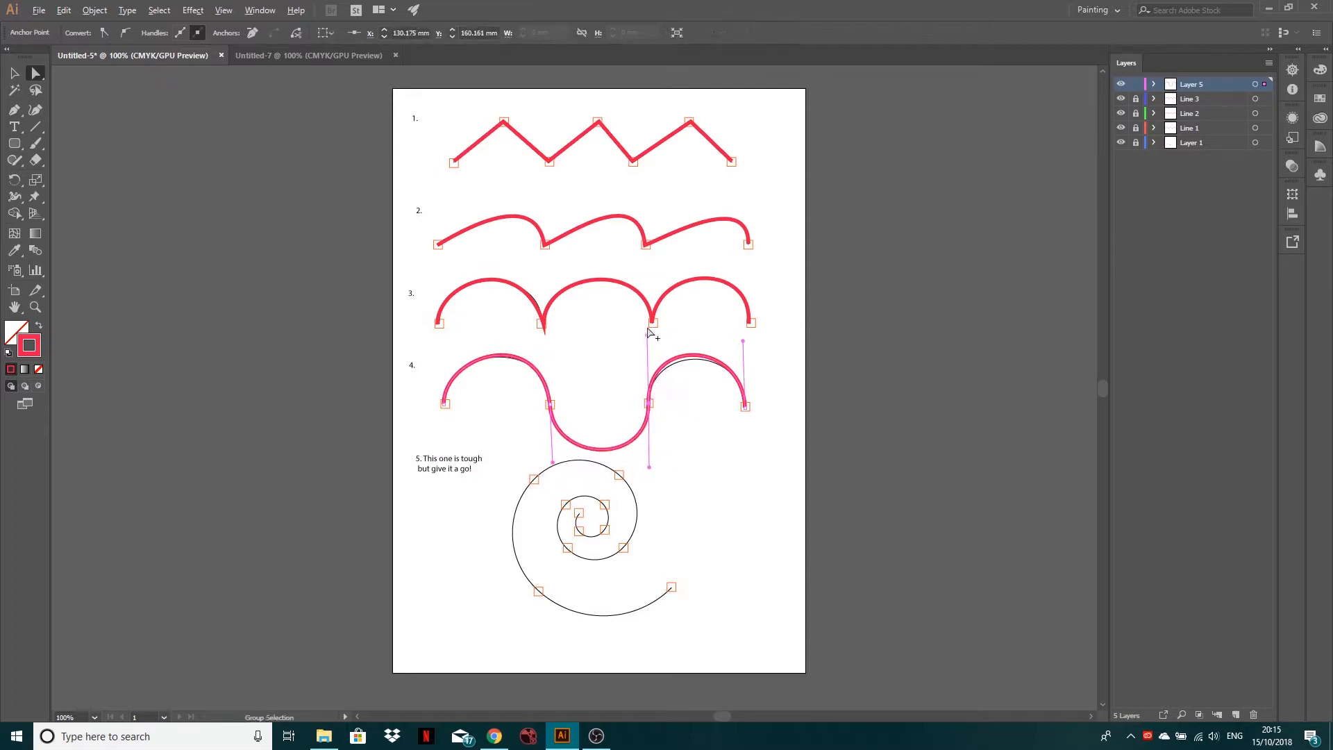
drag(650, 338, 651, 347)
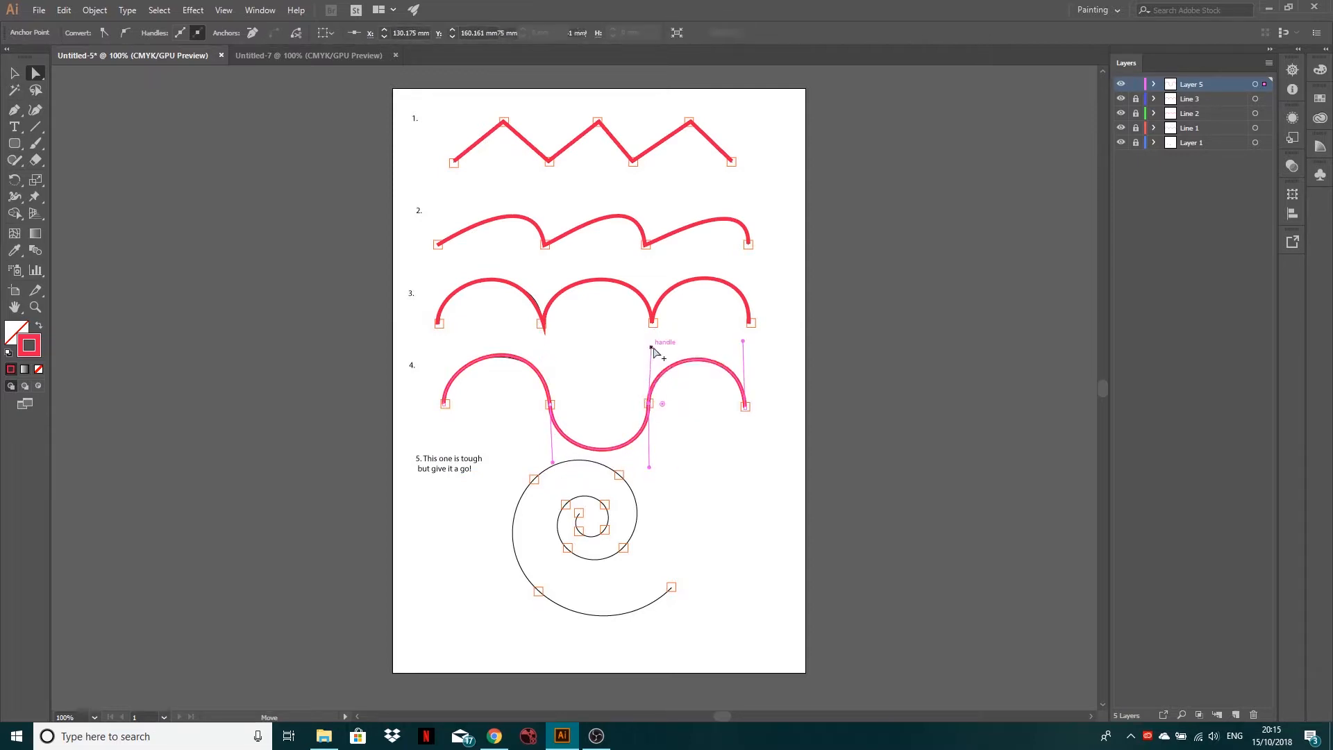
drag(743, 341, 745, 345)
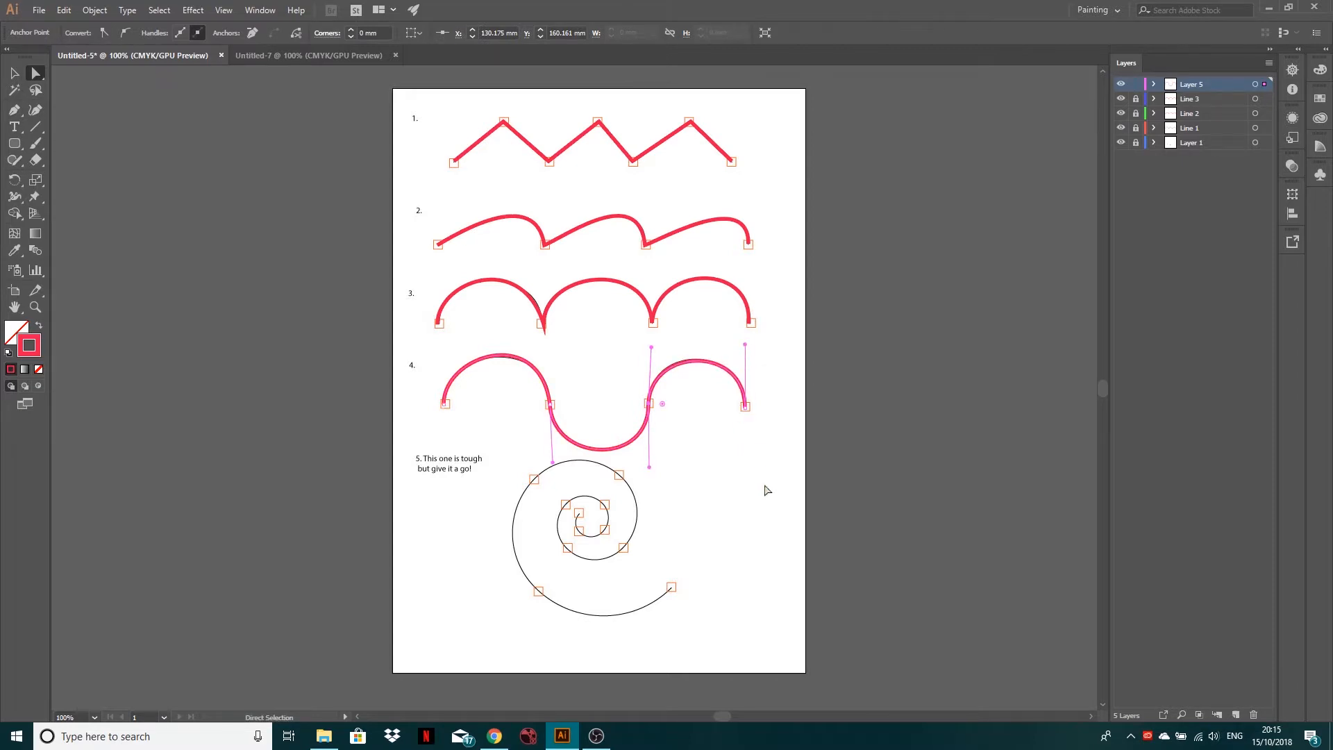
click(685, 470)
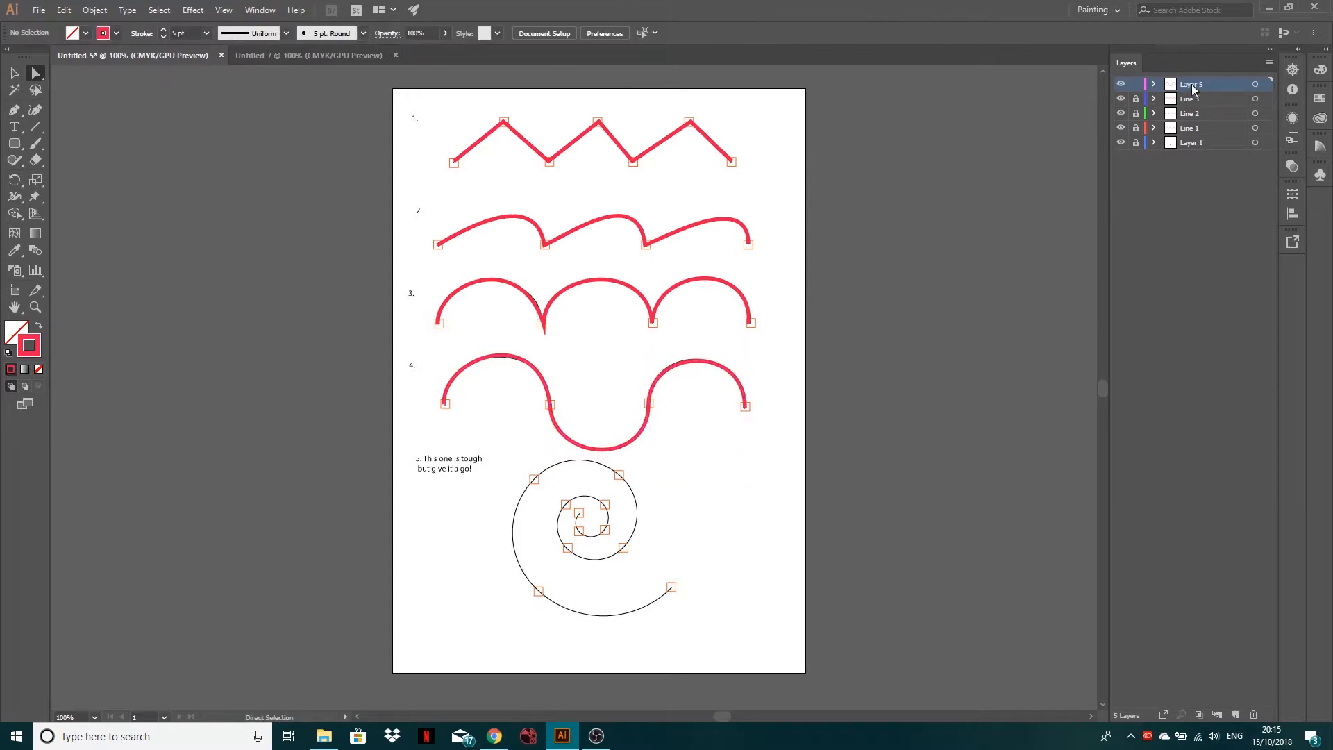
Step: Rename Layer 5, which holds the line 4 tracing, as Line 4
double_click(1192, 85)
text(ne 4)
key(Return)
Step: Switch to the Untitled-7 document, place the pen exercise shapes sheet on the artboard, and lock its layer
click(299, 57)
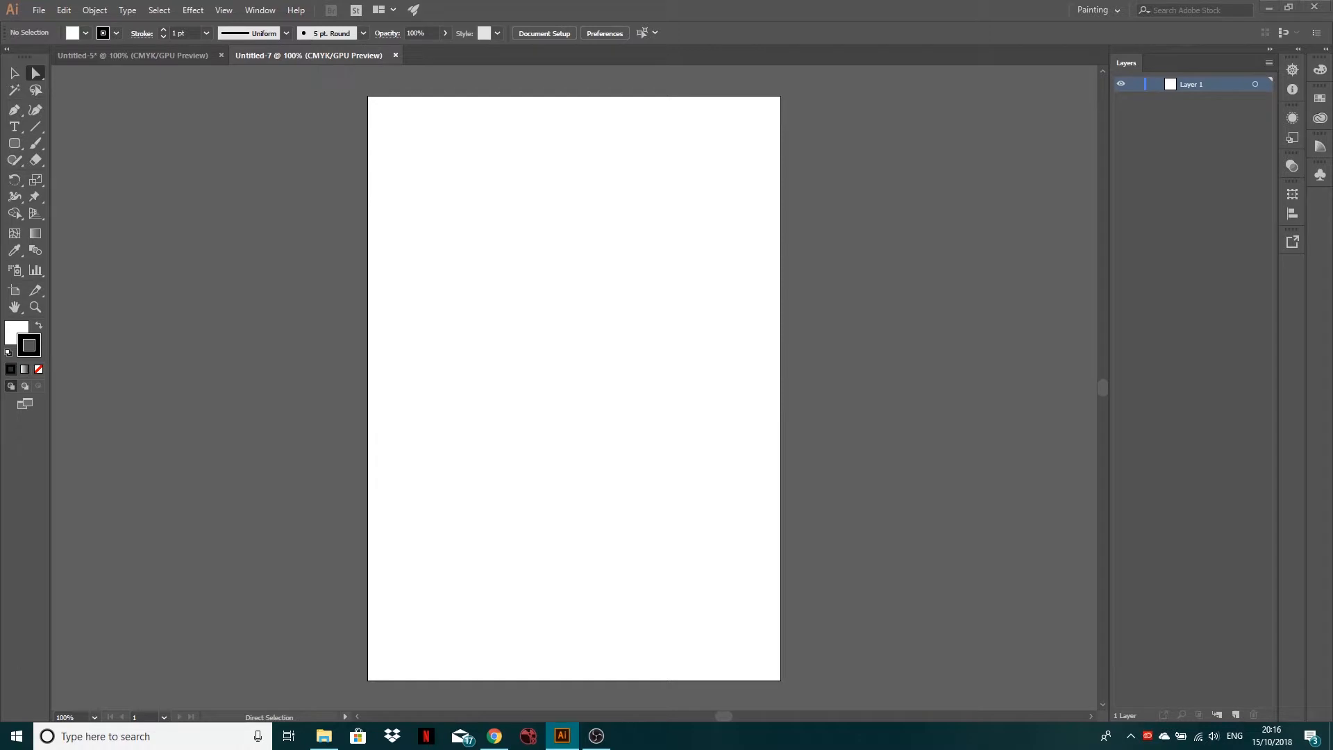
drag(0, 350, 680, 236)
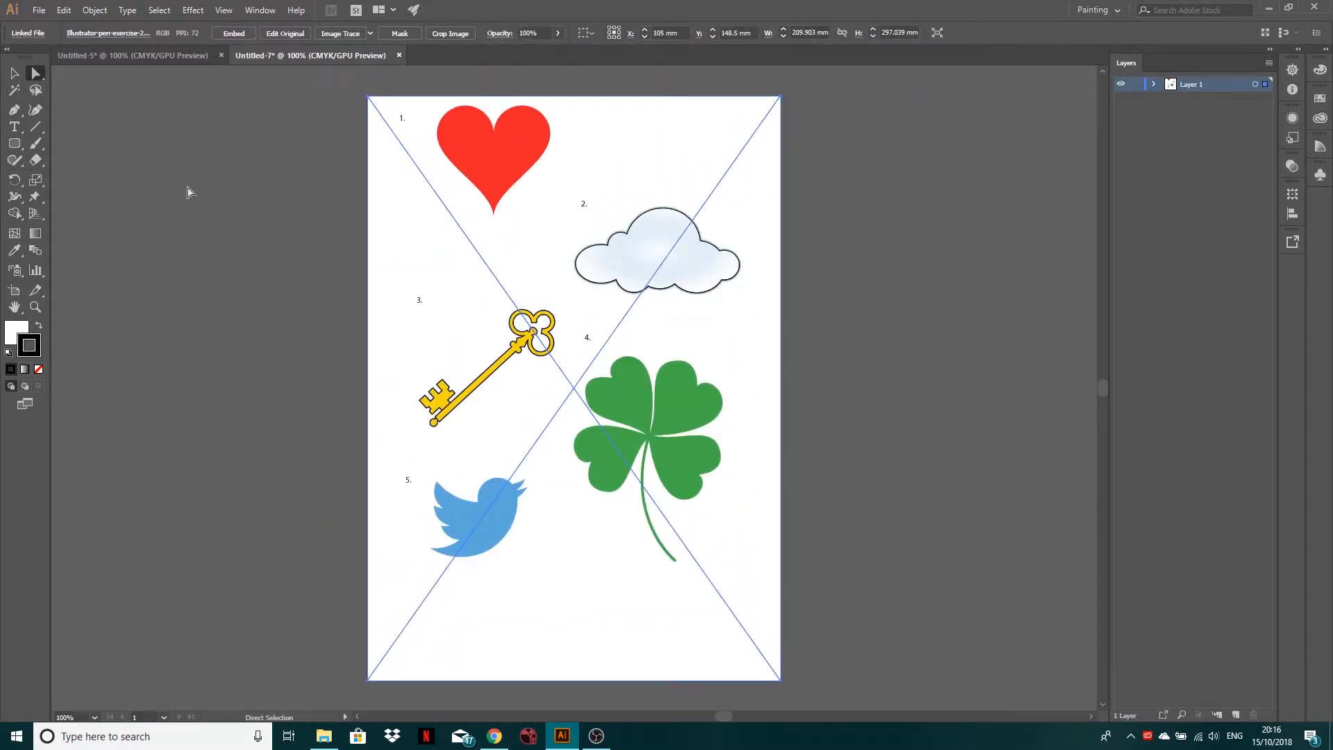
click(1136, 85)
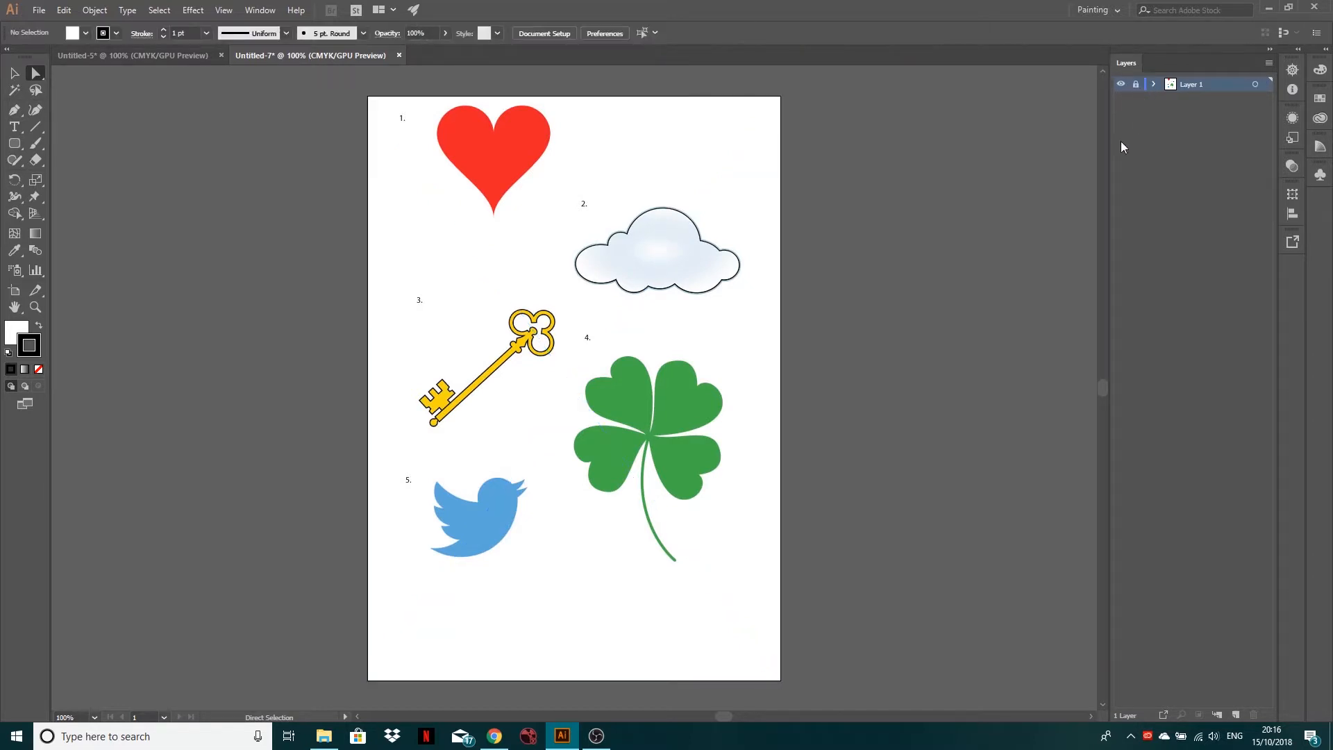
Step: Add a new layer above the shapes sheet and set the fill to none
click(1237, 716)
click(16, 334)
click(38, 370)
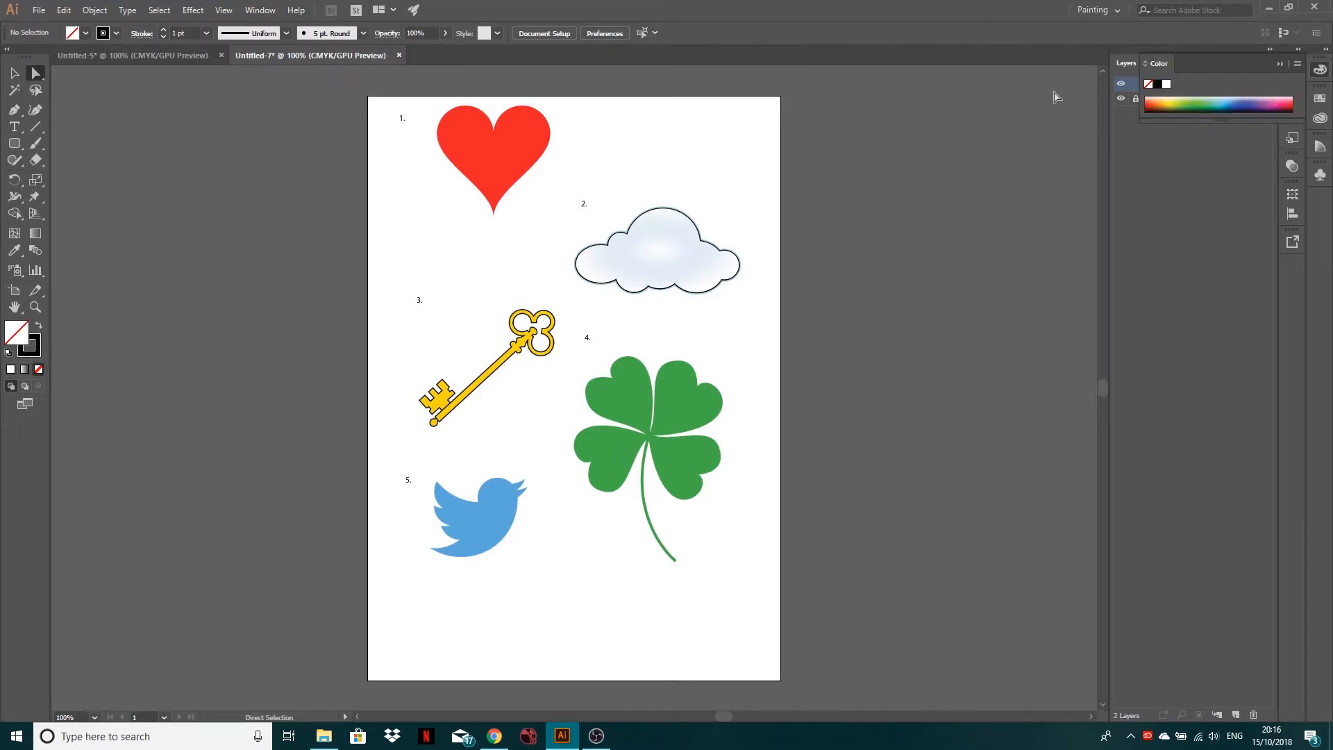
click(1280, 63)
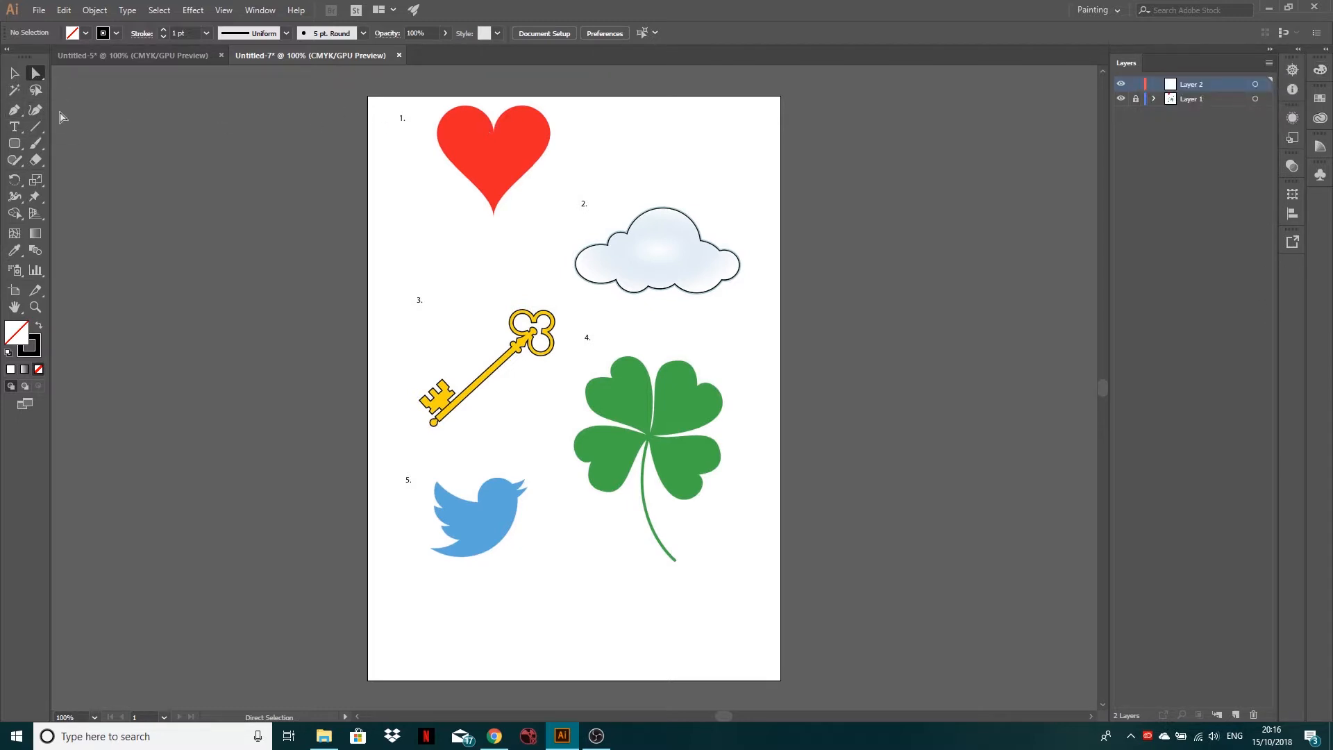
Step: Try to trace the heart's upper left lobe with the Pen tool using many closely spaced corner anchors from the top notch
click(14, 110)
scroll(498, 129, up, 3)
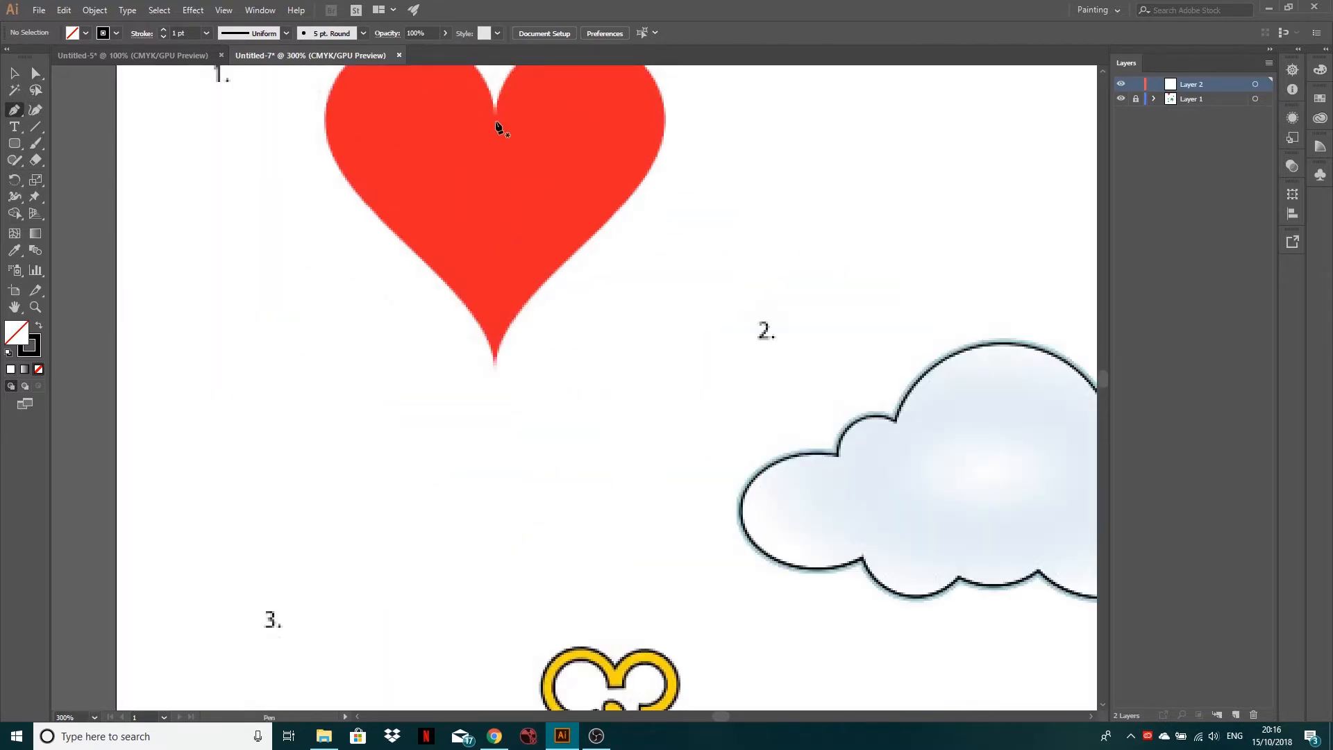
scroll(499, 128, up, 2)
drag(512, 183, 507, 158)
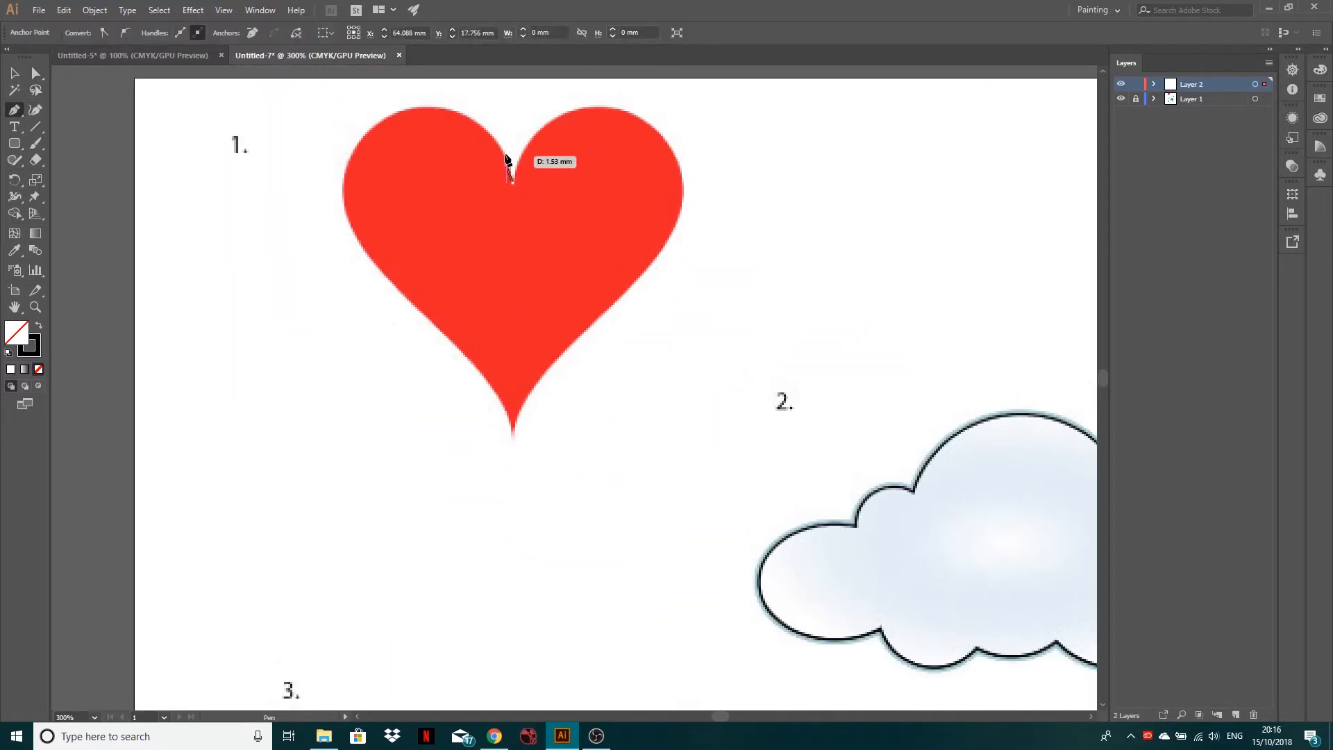
click(506, 151)
click(491, 138)
click(480, 123)
click(456, 112)
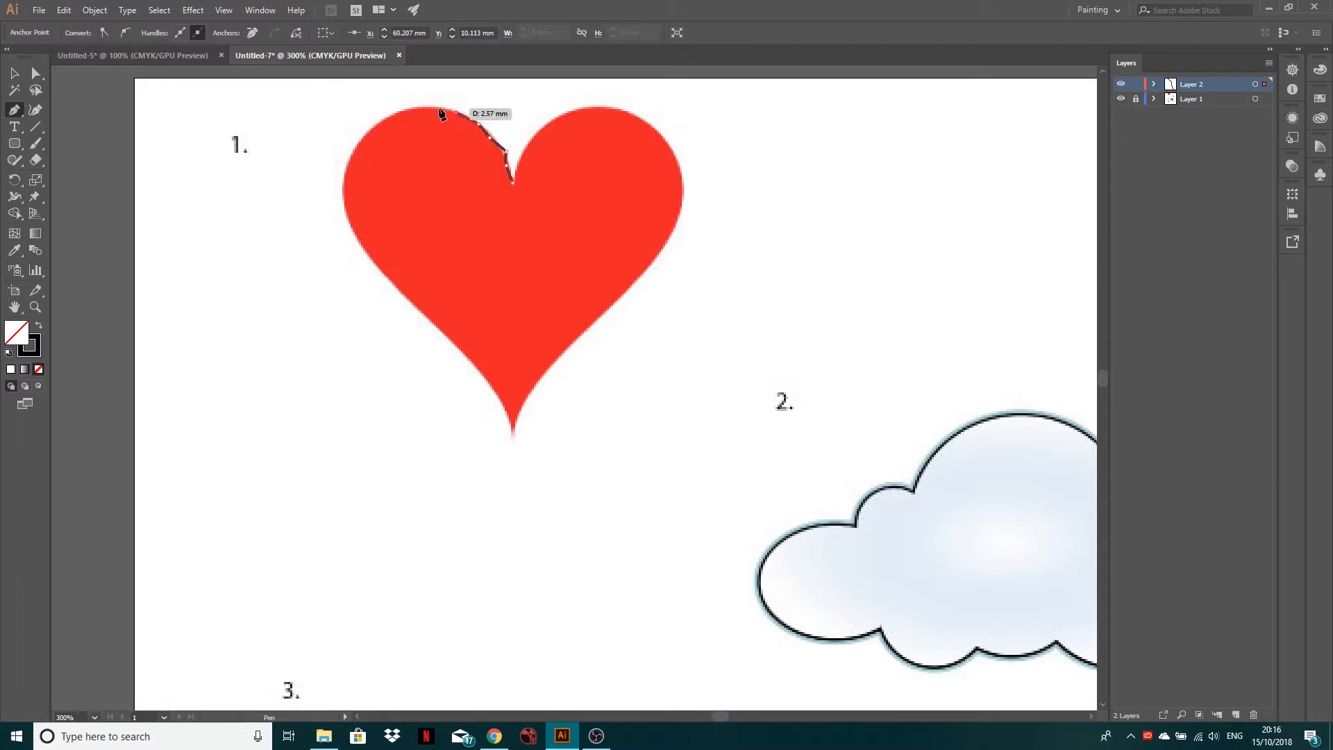
click(436, 110)
click(411, 111)
click(397, 110)
click(371, 136)
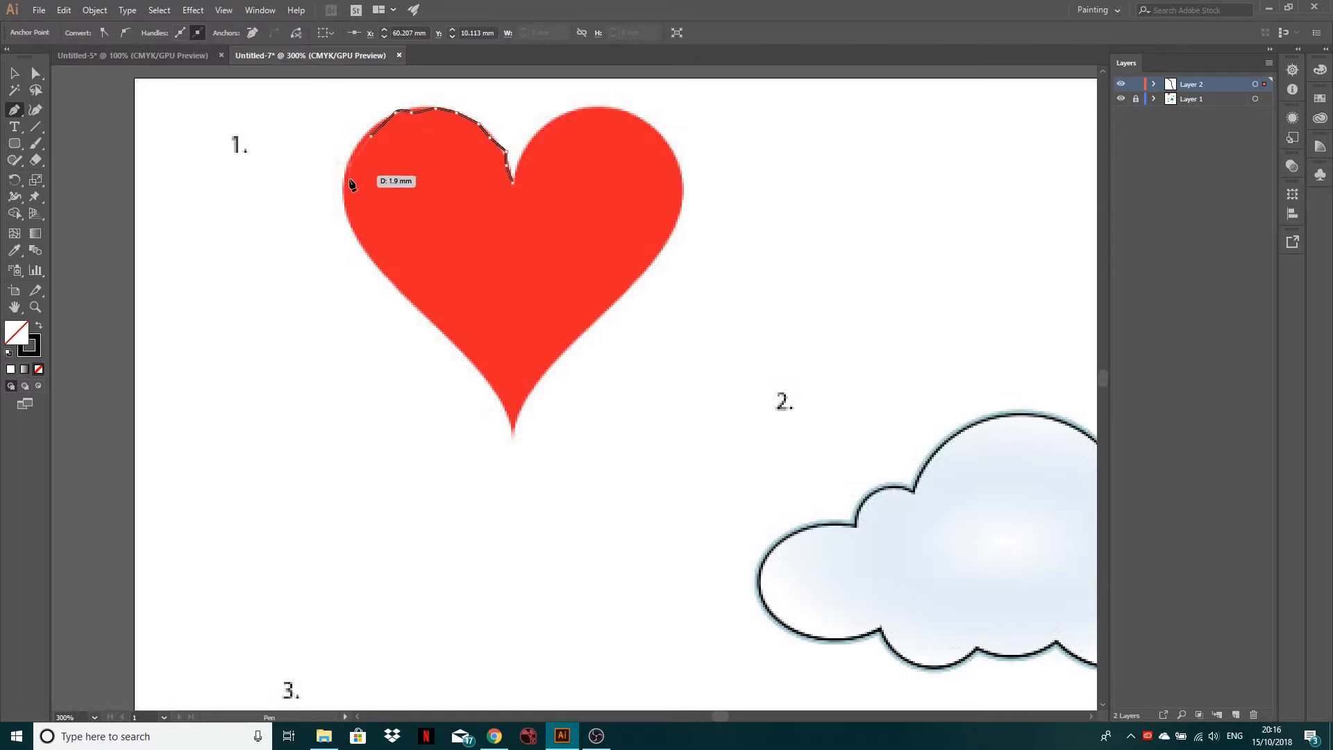
Step: Undo the many short segments drawn along the heart's upper left lobe
key(ctrl+z)
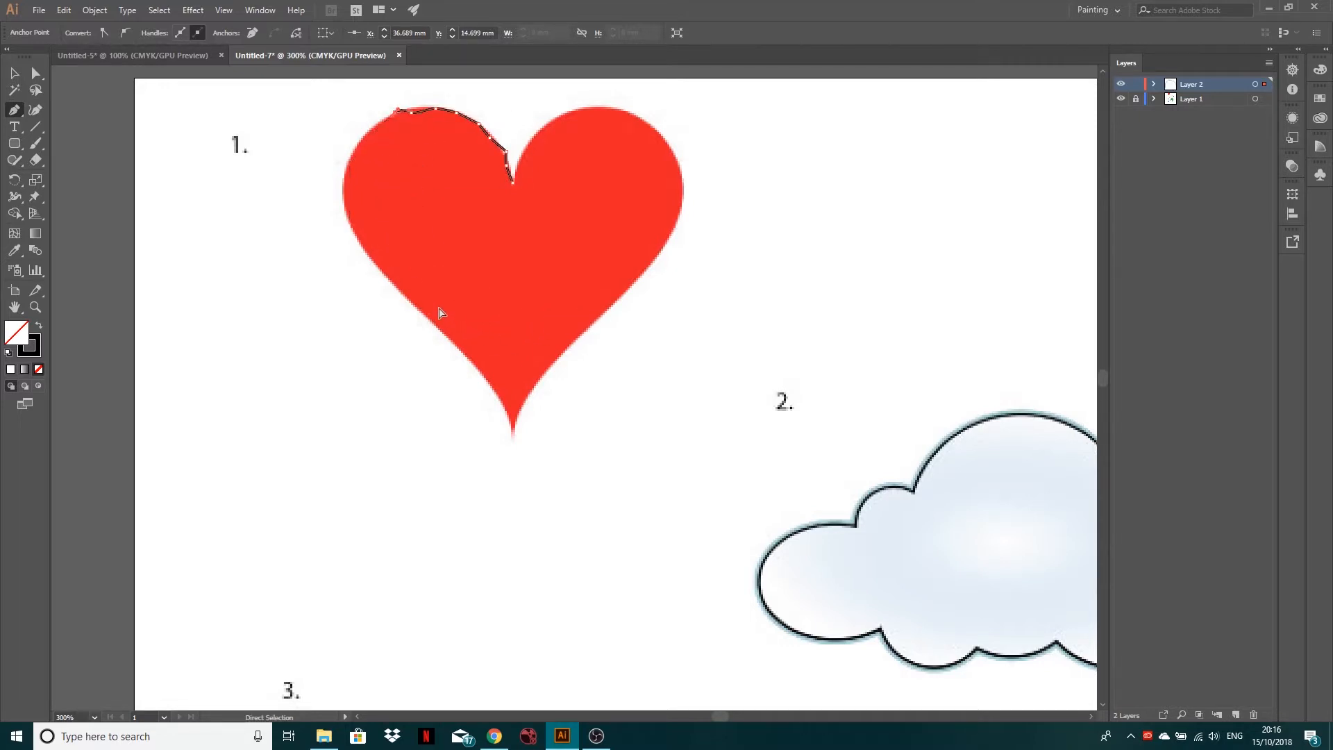
key(ctrl+z)
key(ctrl+z)
key(ctrl+z)
key(ctrl+z)
key(ctrl+z)
key(ctrl+z)
key(ctrl+z)
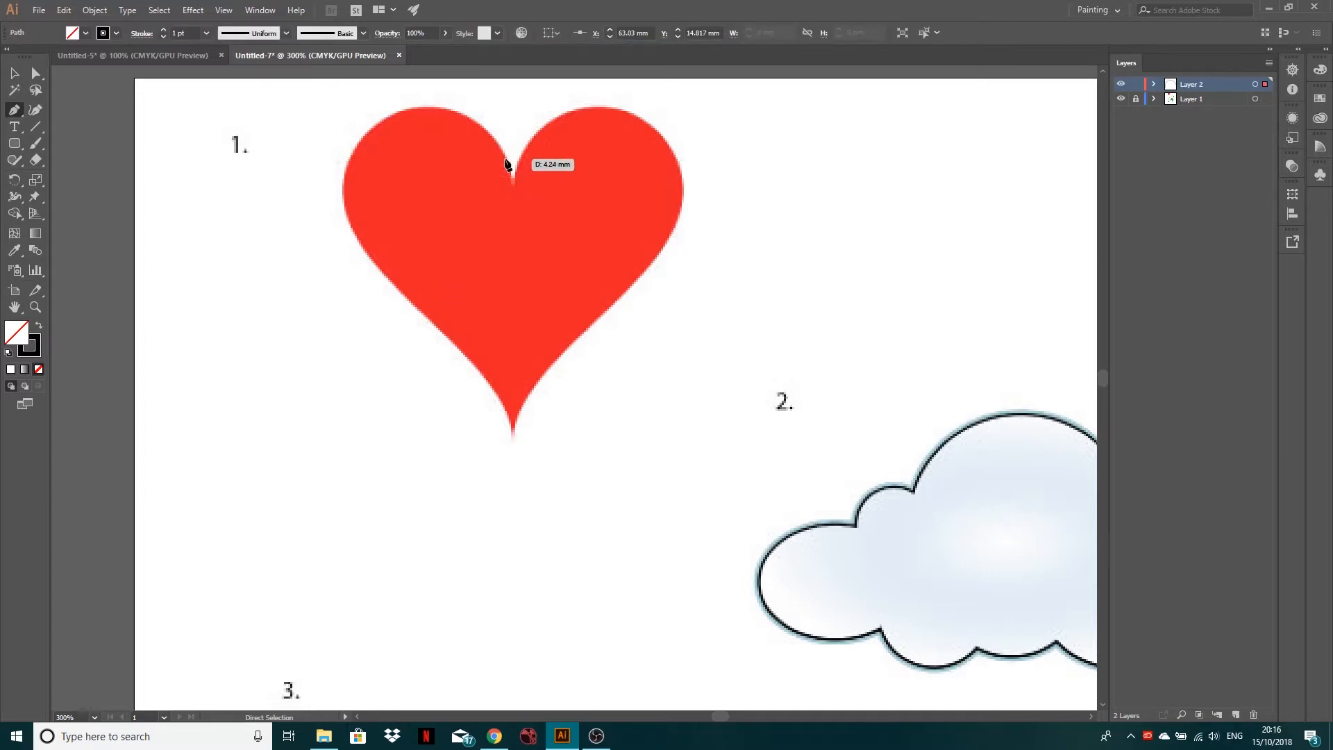
Step: Trace the heart with four Pen tool anchors at the top notch, left side, bottom tip and right side, and close the path
click(513, 183)
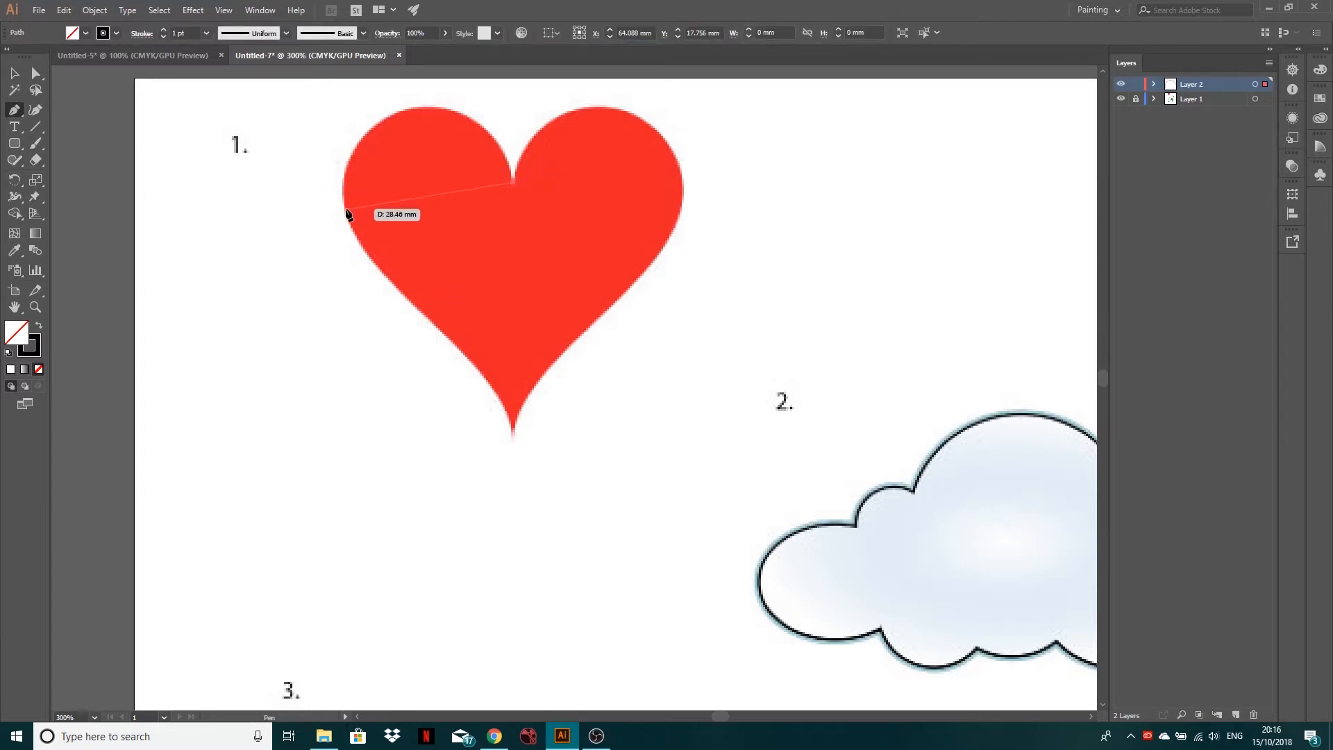
drag(346, 210, 308, 415)
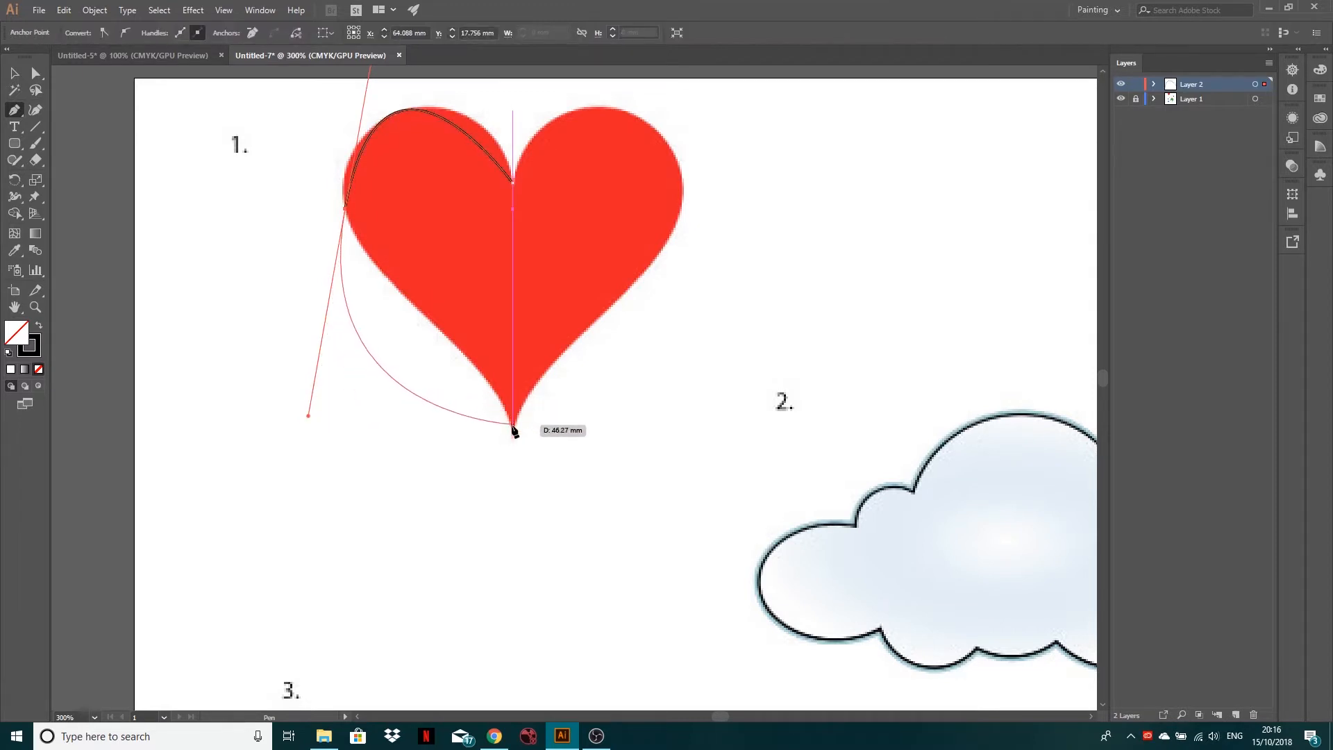
drag(514, 431, 548, 574)
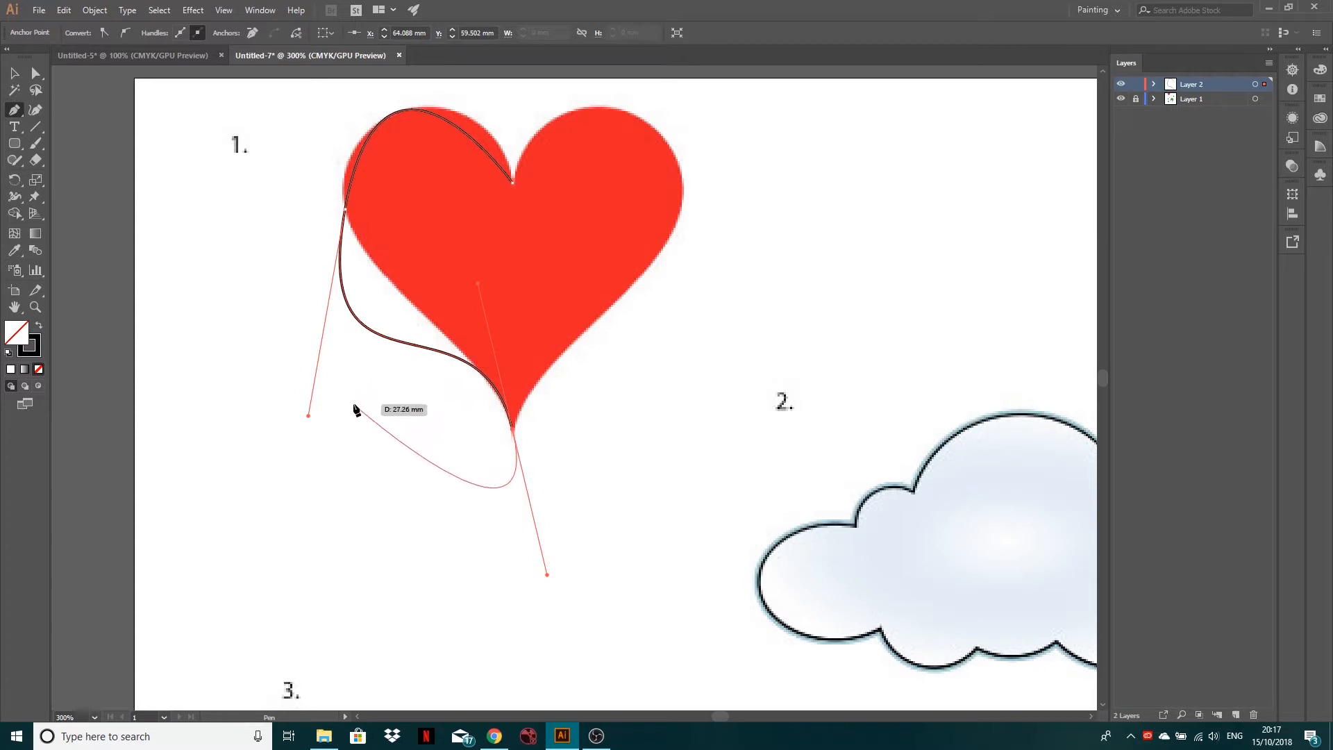
drag(309, 415, 325, 278)
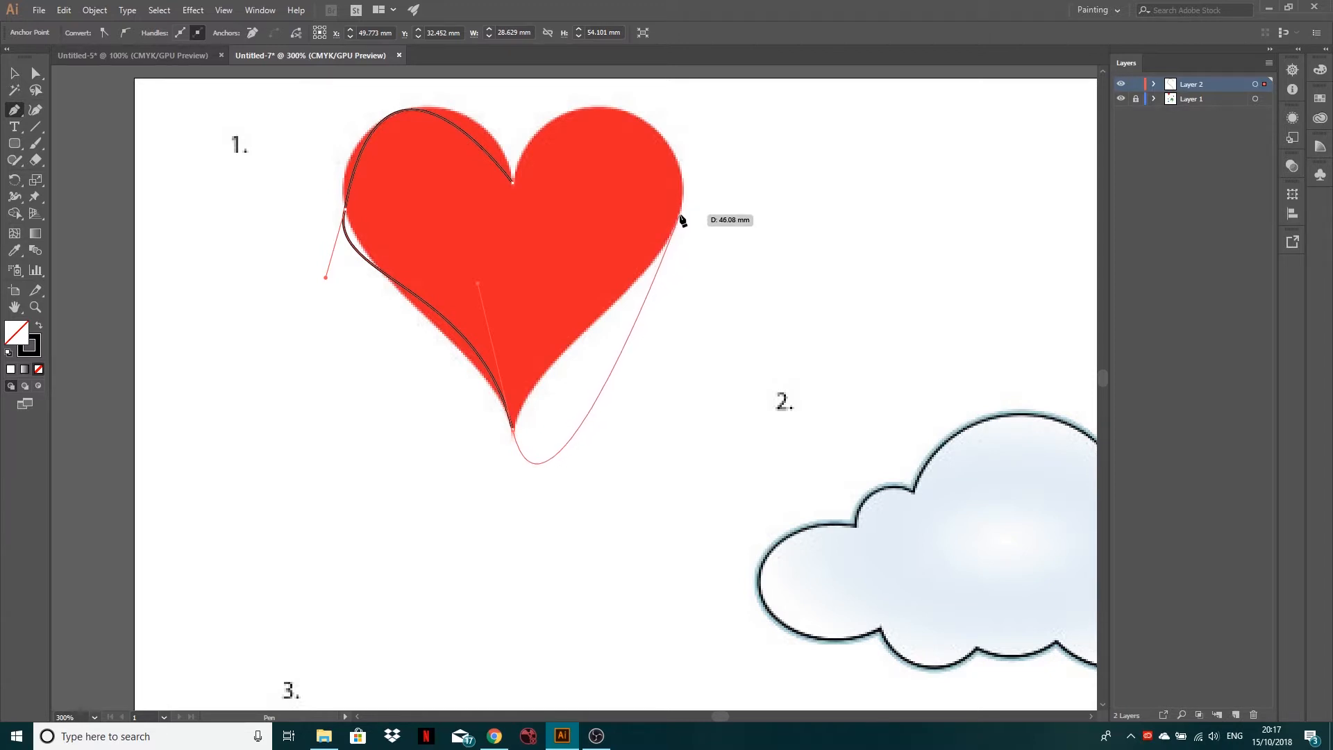
drag(680, 214, 698, 126)
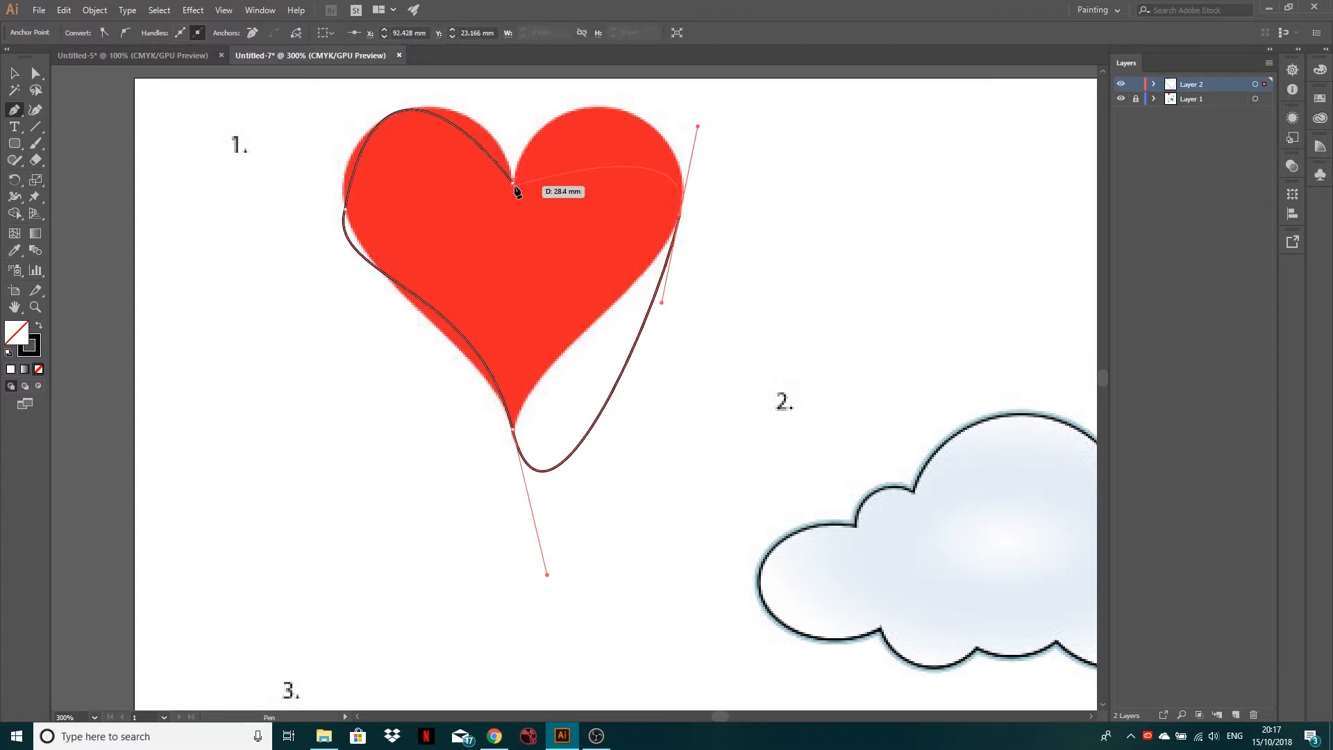
drag(513, 182, 454, 322)
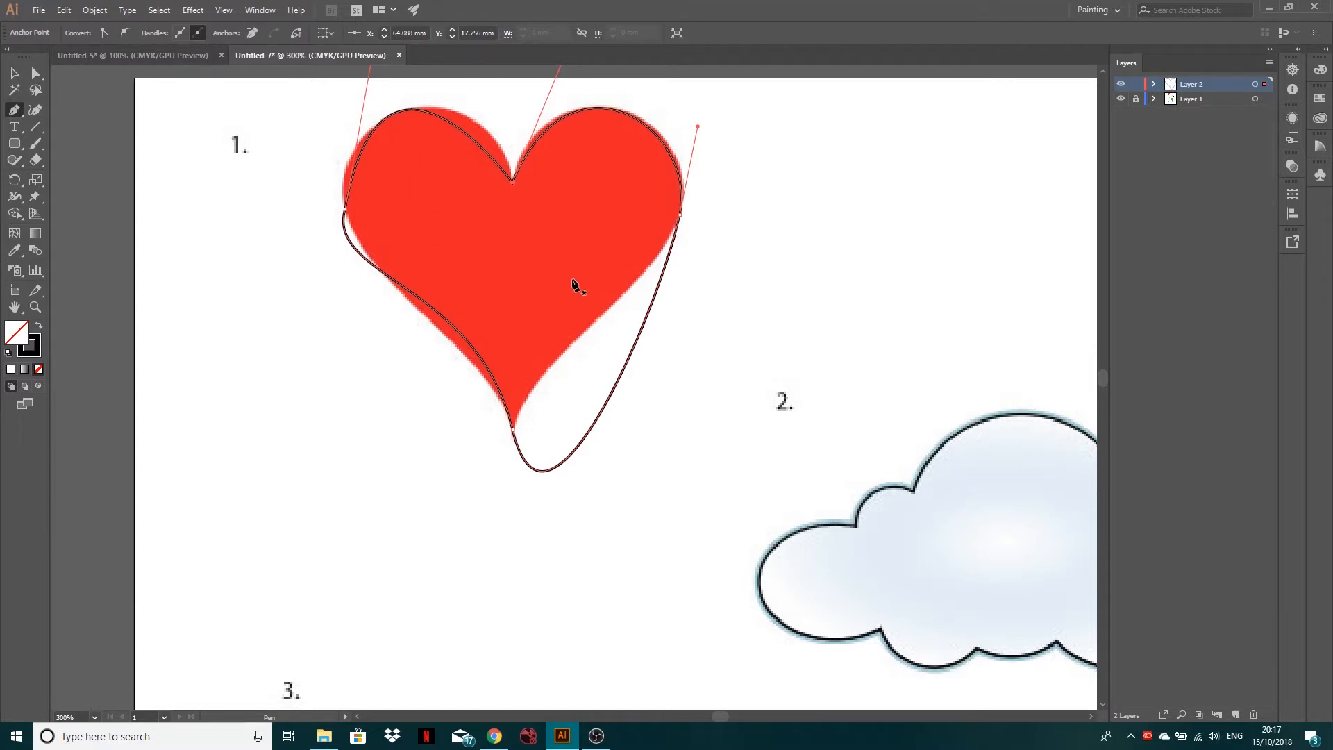
Step: Adjust the left anchor's lower handle and the tip anchor's upper handle to fit the heart's lower left edge
click(36, 75)
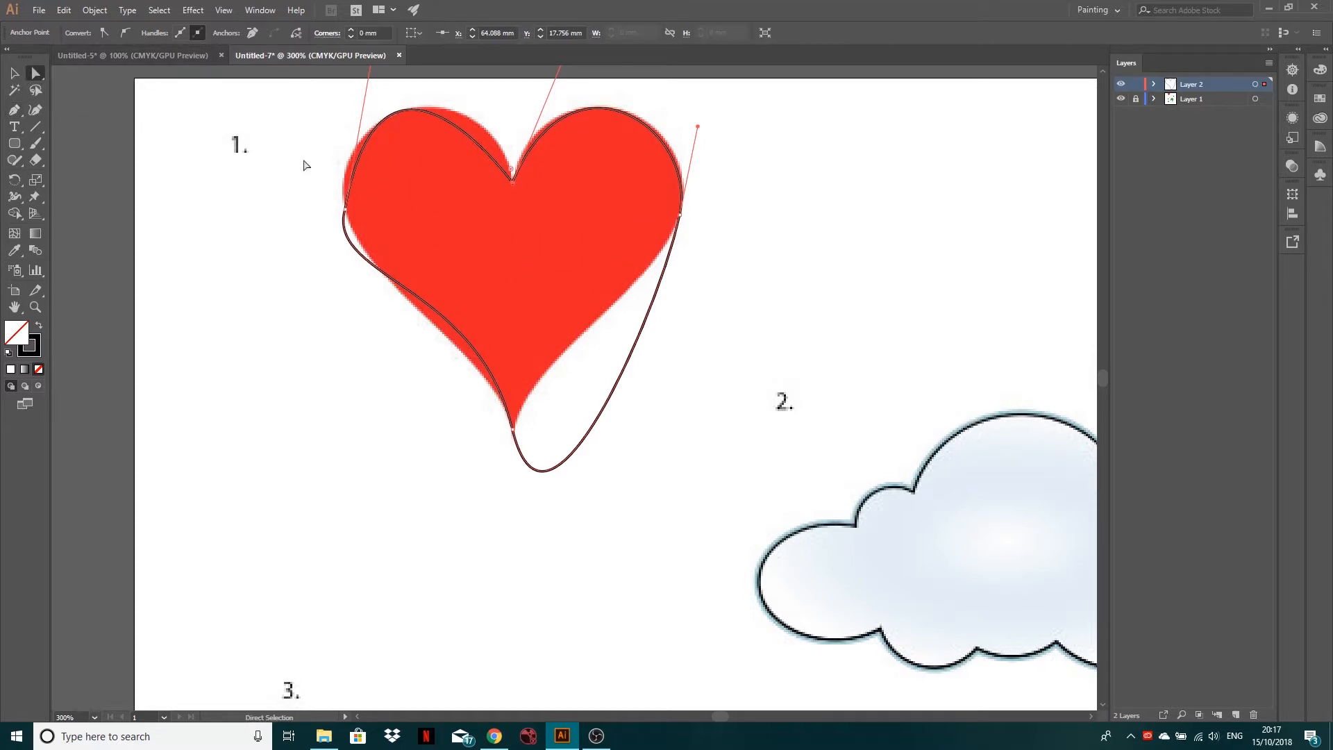
drag(347, 209, 326, 282)
click(337, 285)
click(345, 209)
click(339, 277)
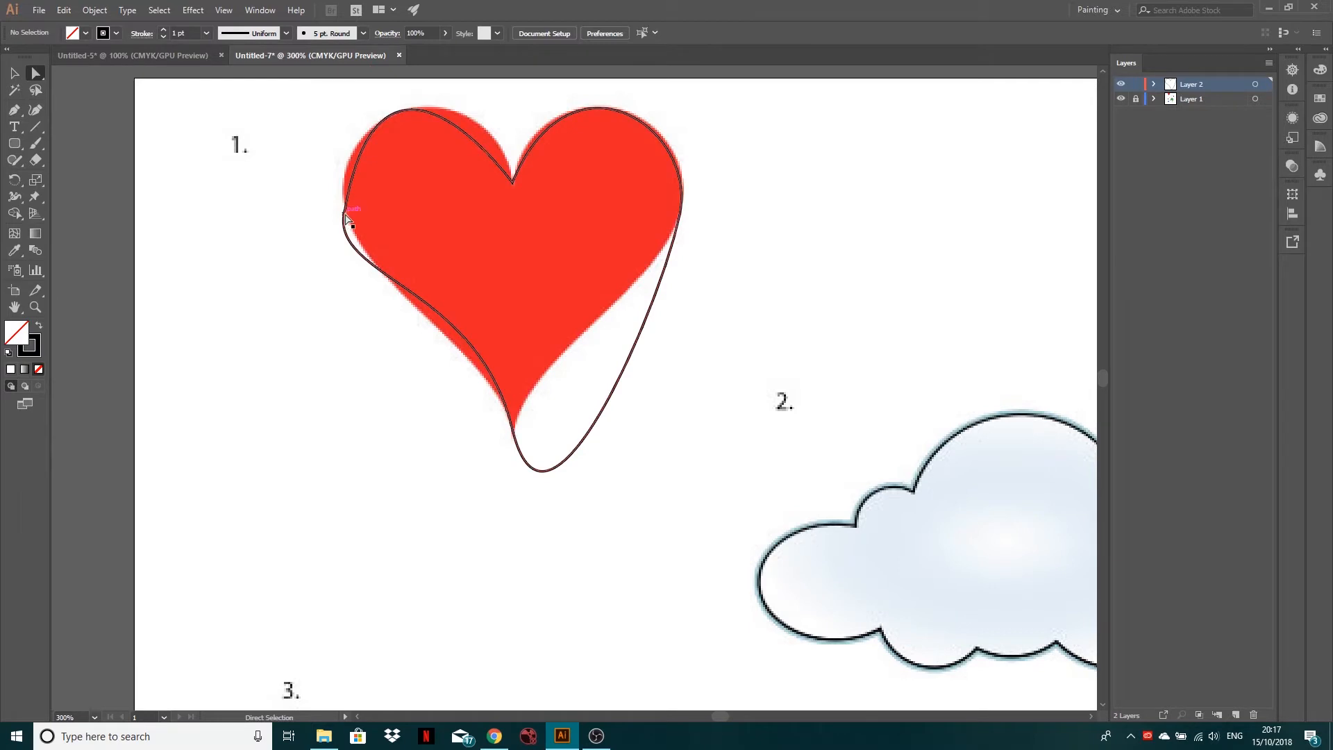
click(346, 209)
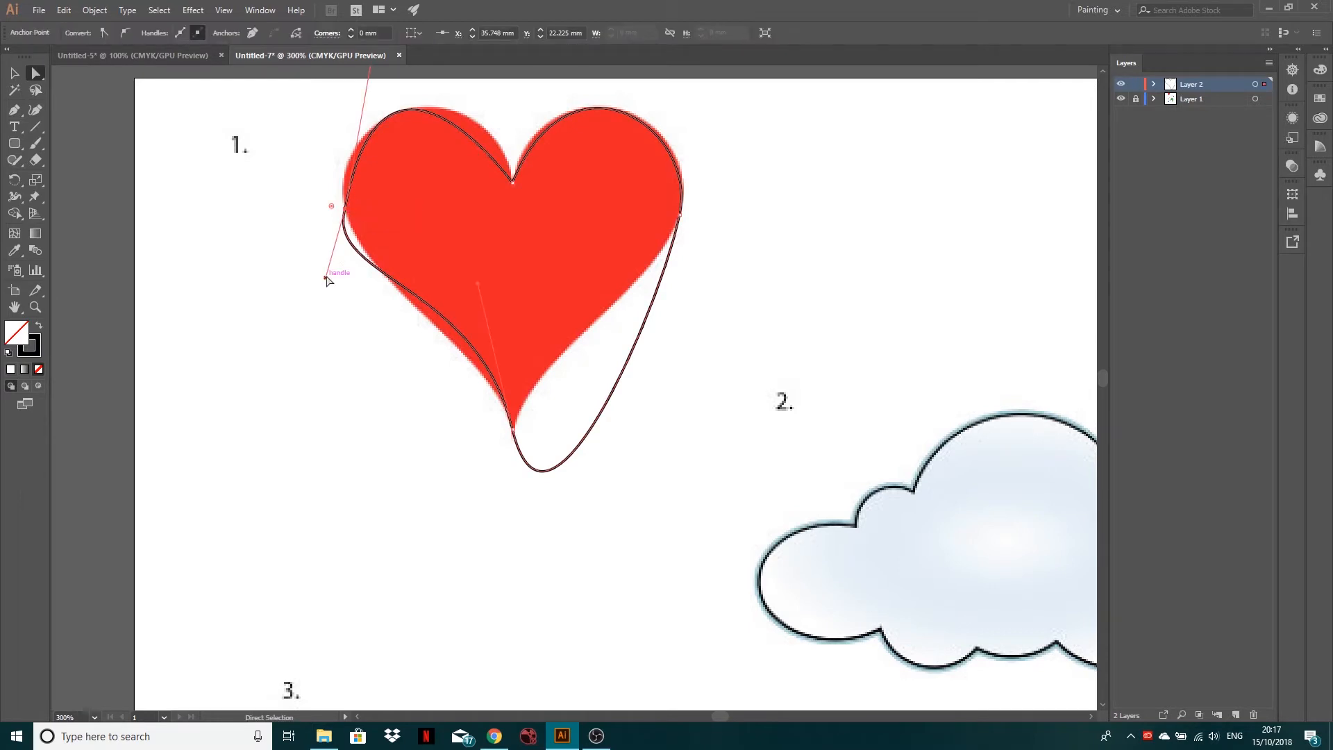
drag(326, 279, 355, 278)
drag(477, 285, 475, 326)
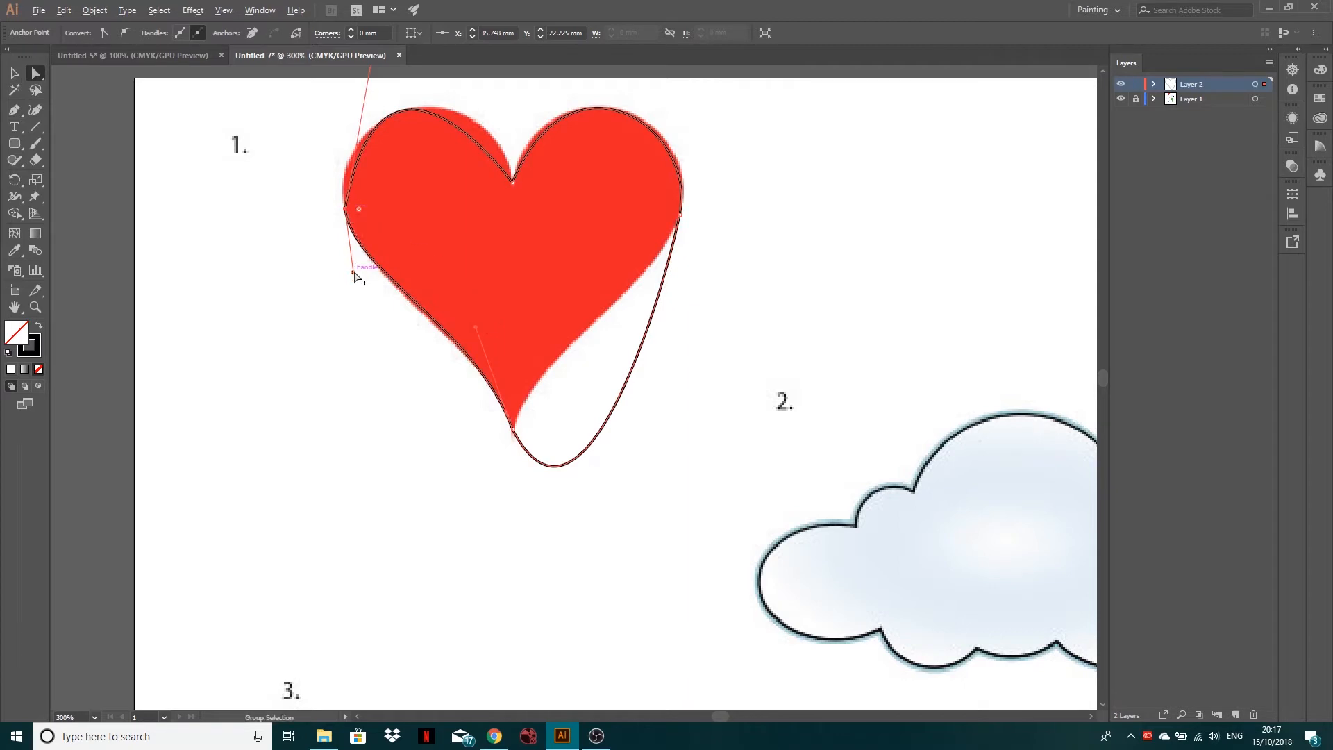
drag(354, 273, 354, 281)
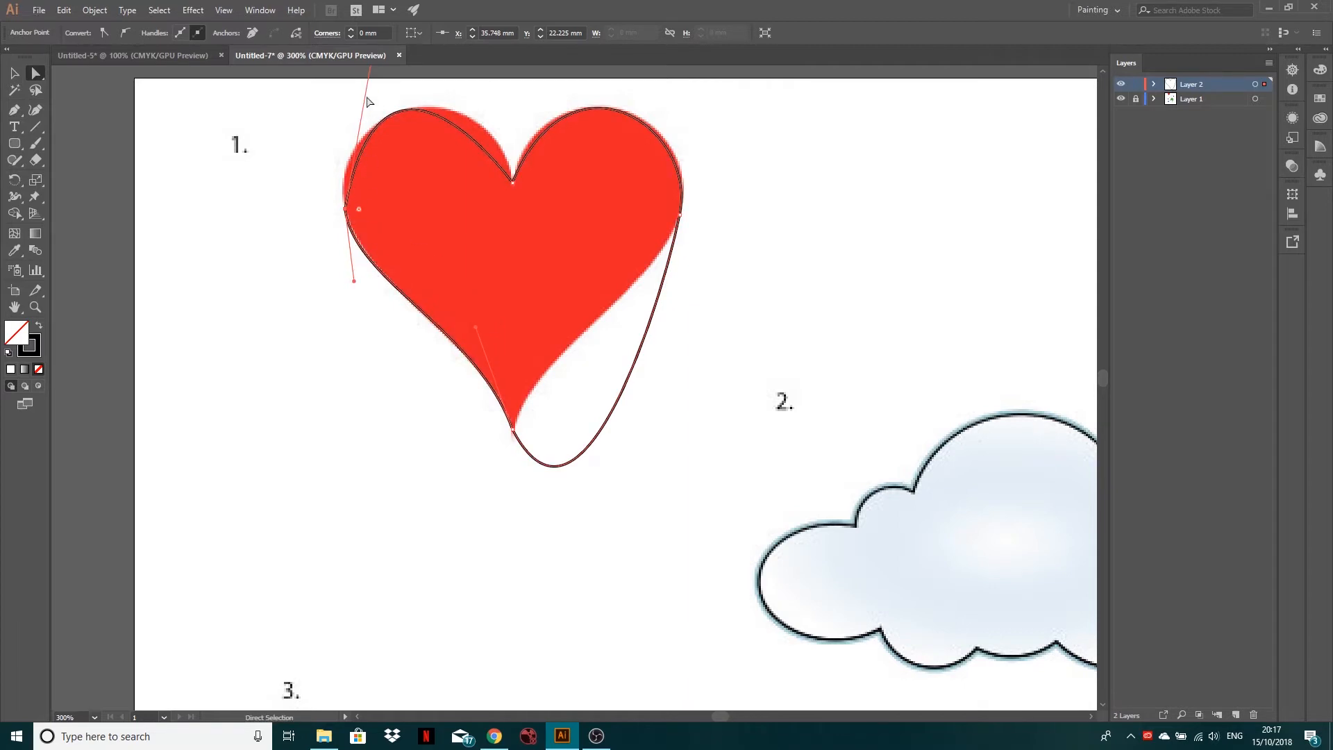
drag(343, 132, 370, 241)
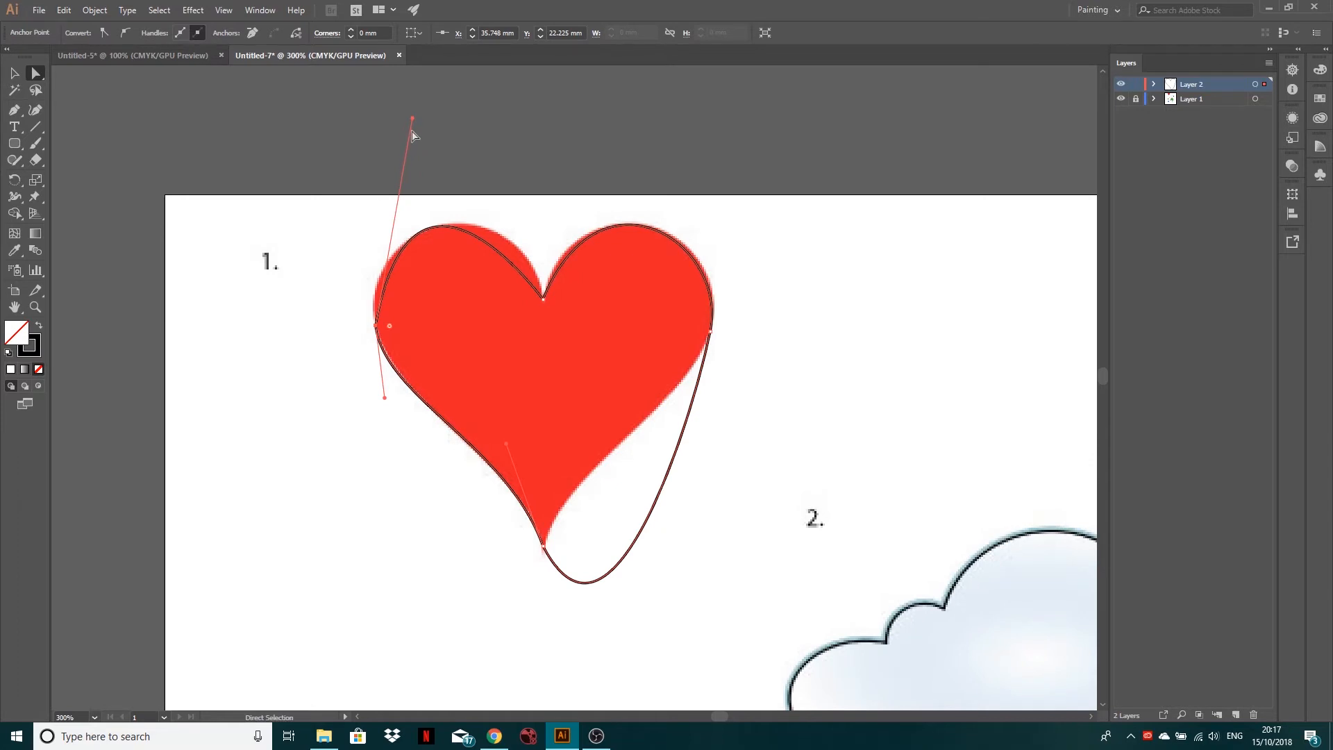
Step: Straighten the left anchor's upper handle to nearly vertical and select the anchor at the heart's top notch
drag(413, 123, 380, 115)
click(543, 298)
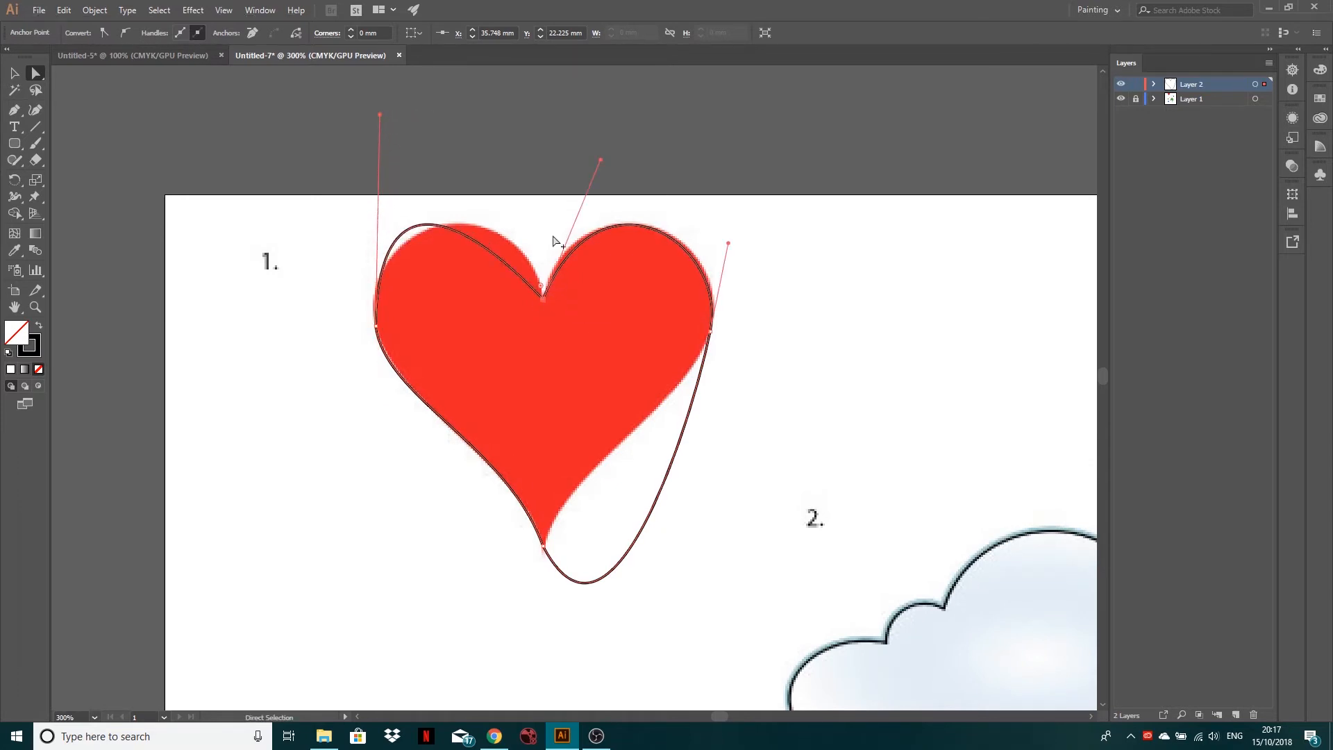
click(545, 304)
click(543, 299)
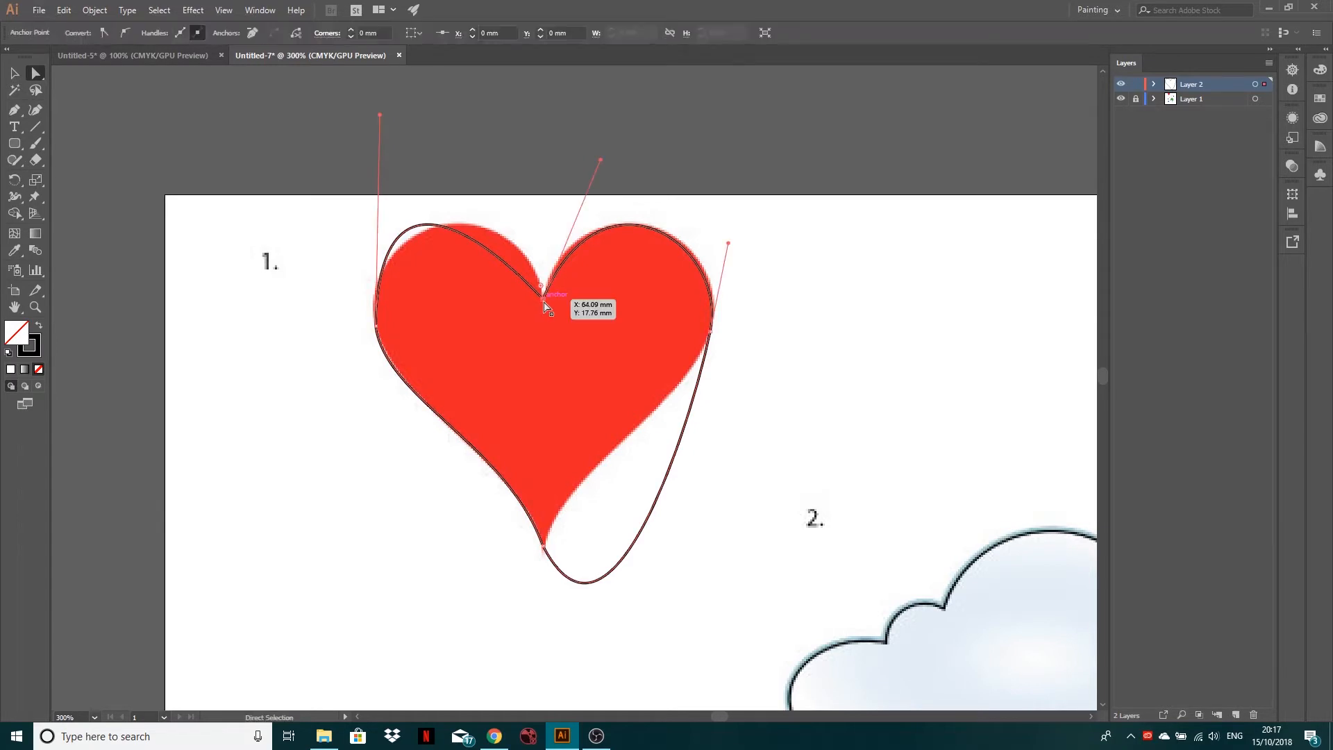
Step: Adjust the notch anchor's handle and the right anchor's upper handle to fit the heart's upper right lobe
scroll(548, 306, up, 5)
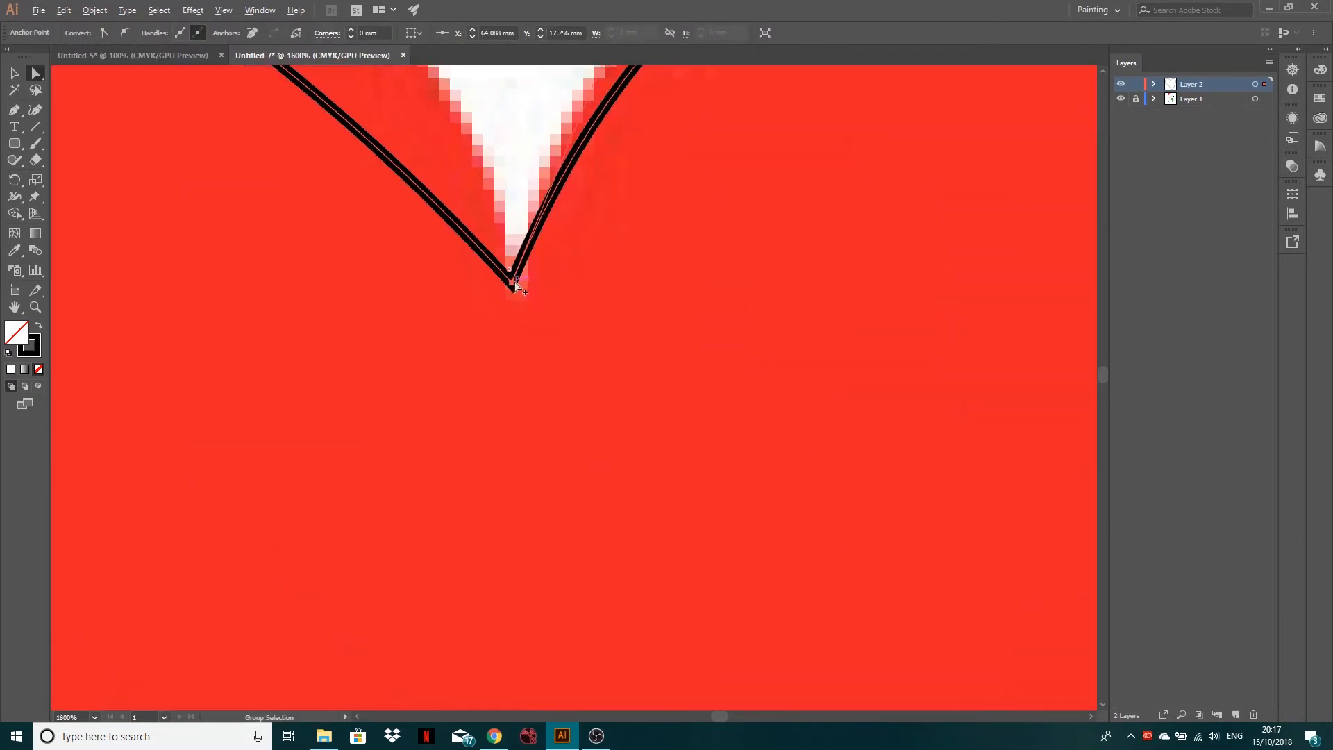
scroll(514, 285, down, 4)
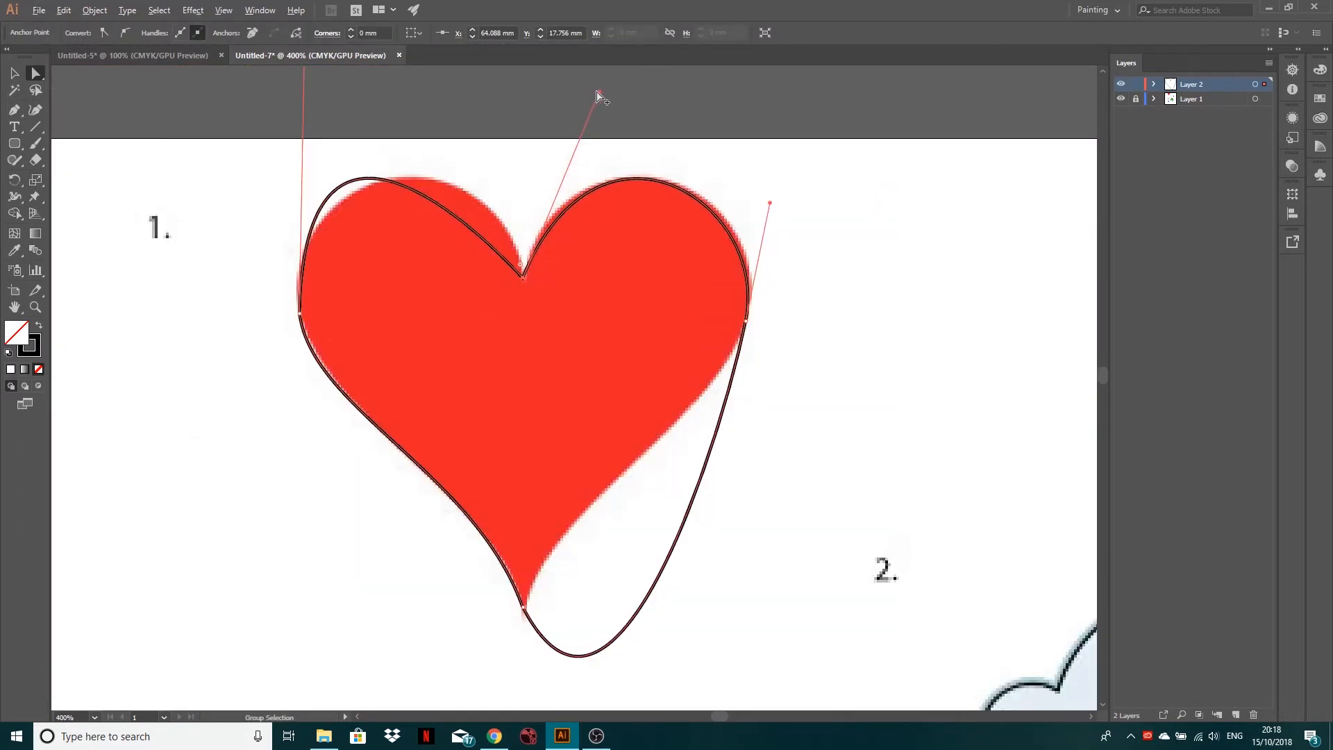
drag(597, 91, 593, 89)
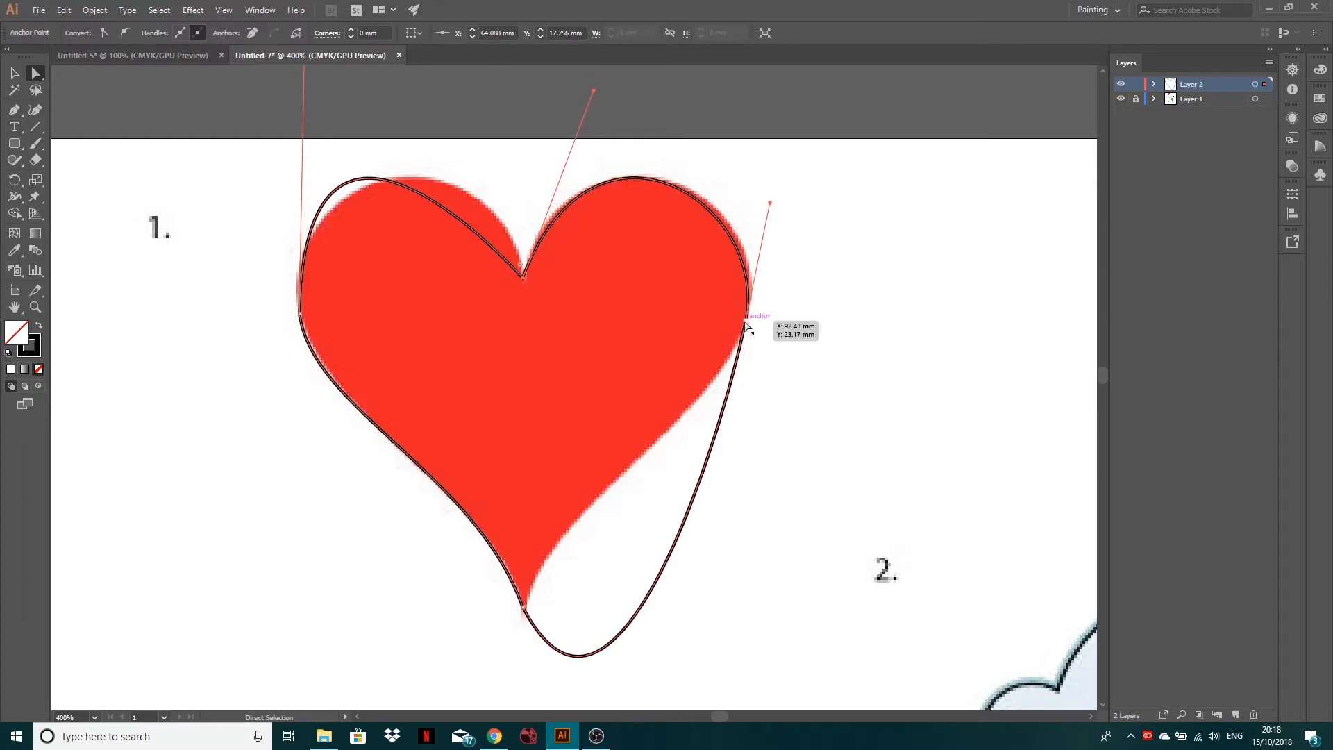
click(746, 325)
drag(770, 203, 775, 195)
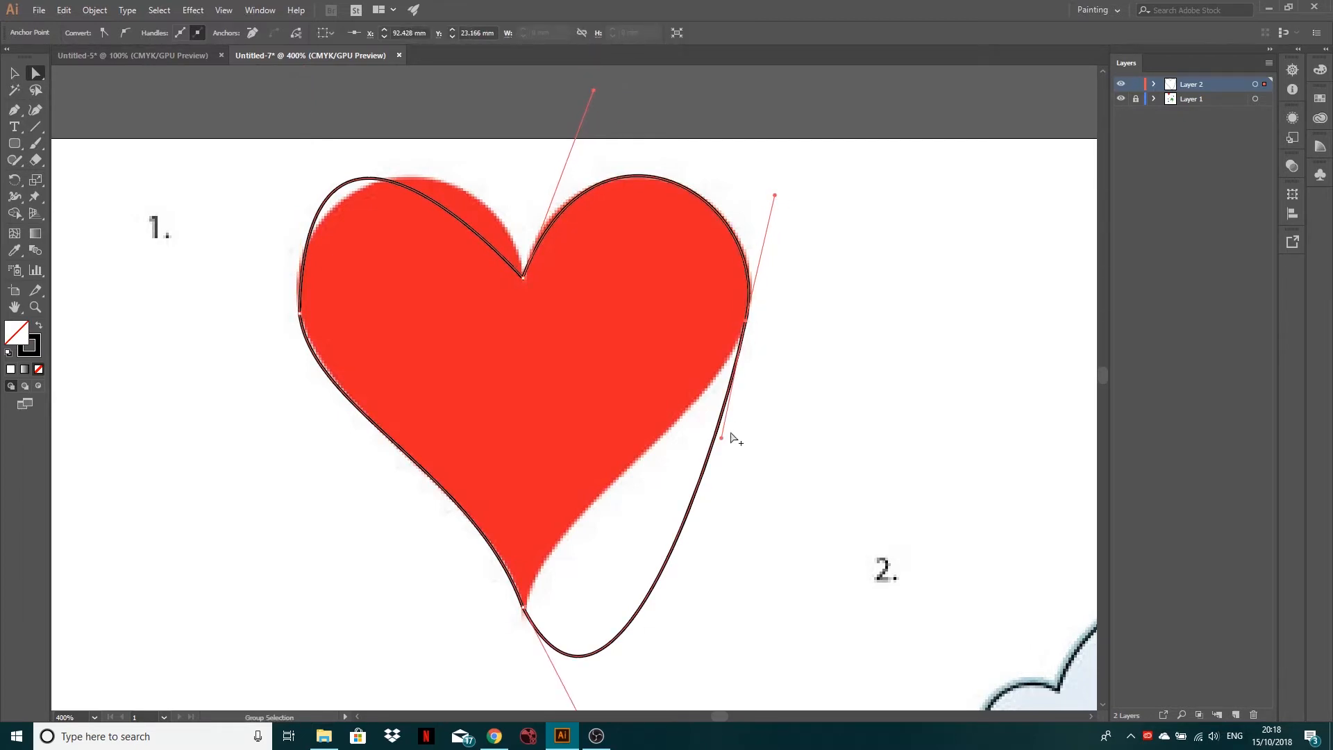
Step: Reposition the right anchor's lower handle and the tip anchor's right handle, and move the tip anchor onto the heart's bottom point
drag(723, 439, 698, 422)
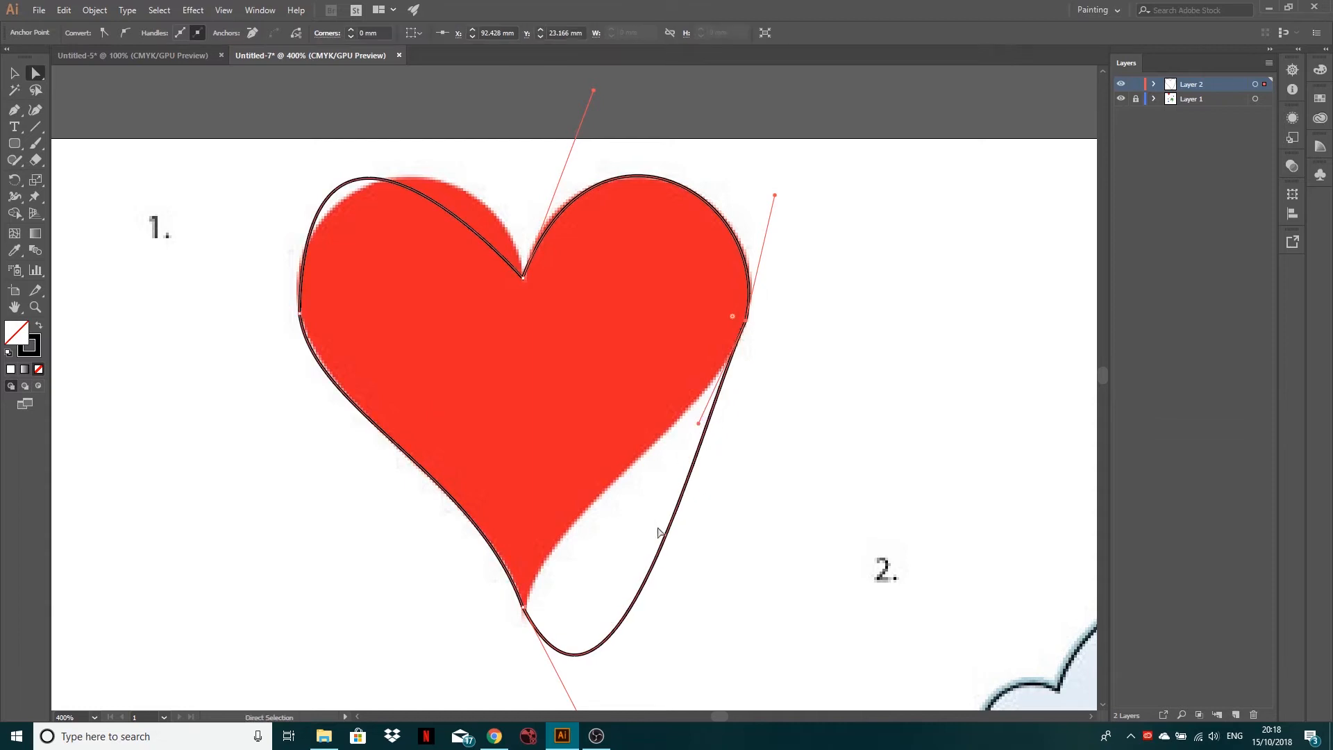
scroll(659, 486, down, 3)
drag(627, 650, 552, 399)
click(535, 475)
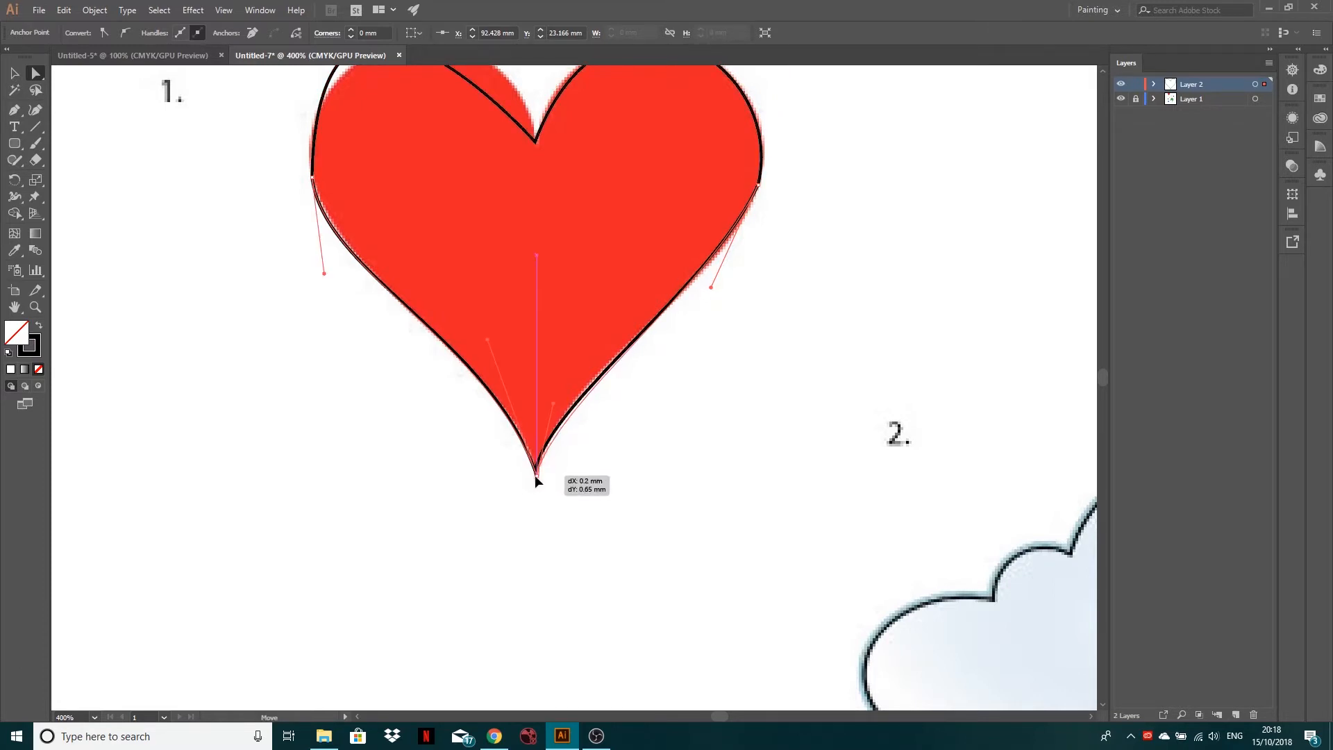
Step: Fine-tune the tip anchor's right handle and the right anchor's lower handle to match the heart's lower right edge
alt+click(553, 399)
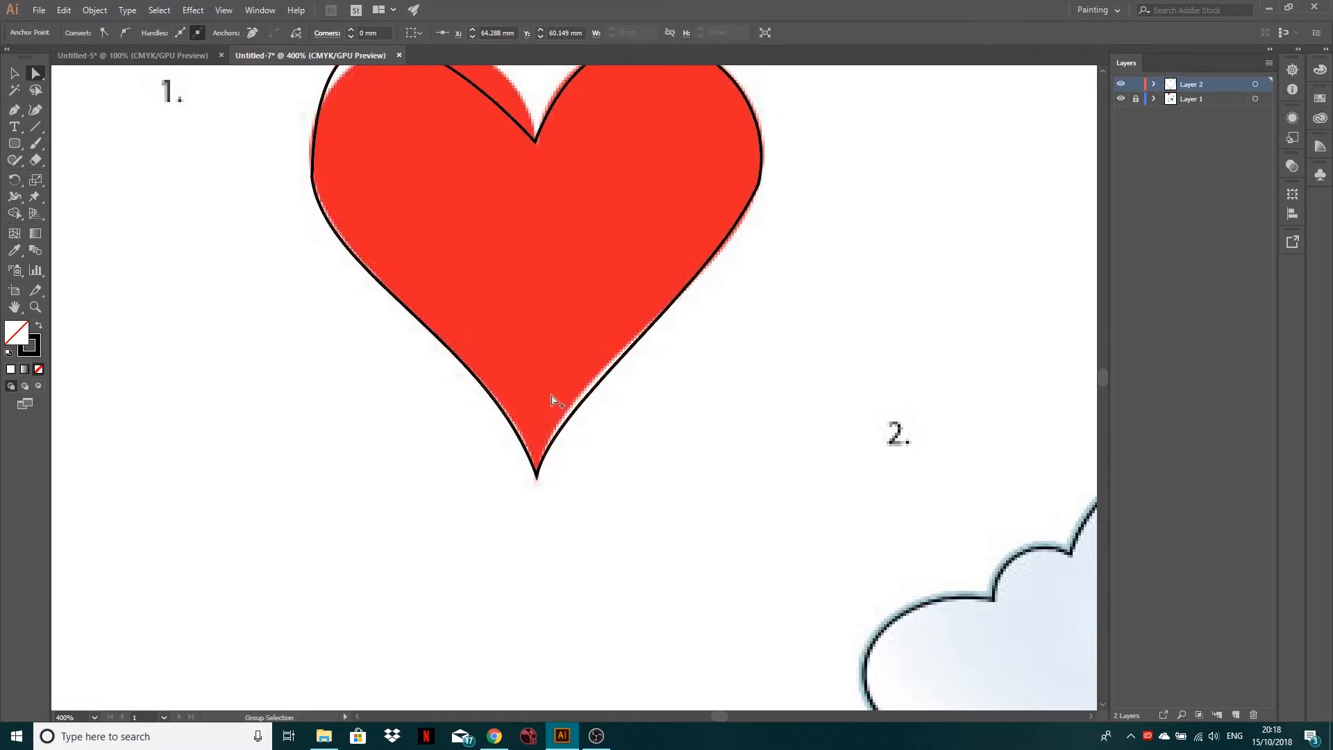
click(536, 475)
drag(553, 402, 549, 384)
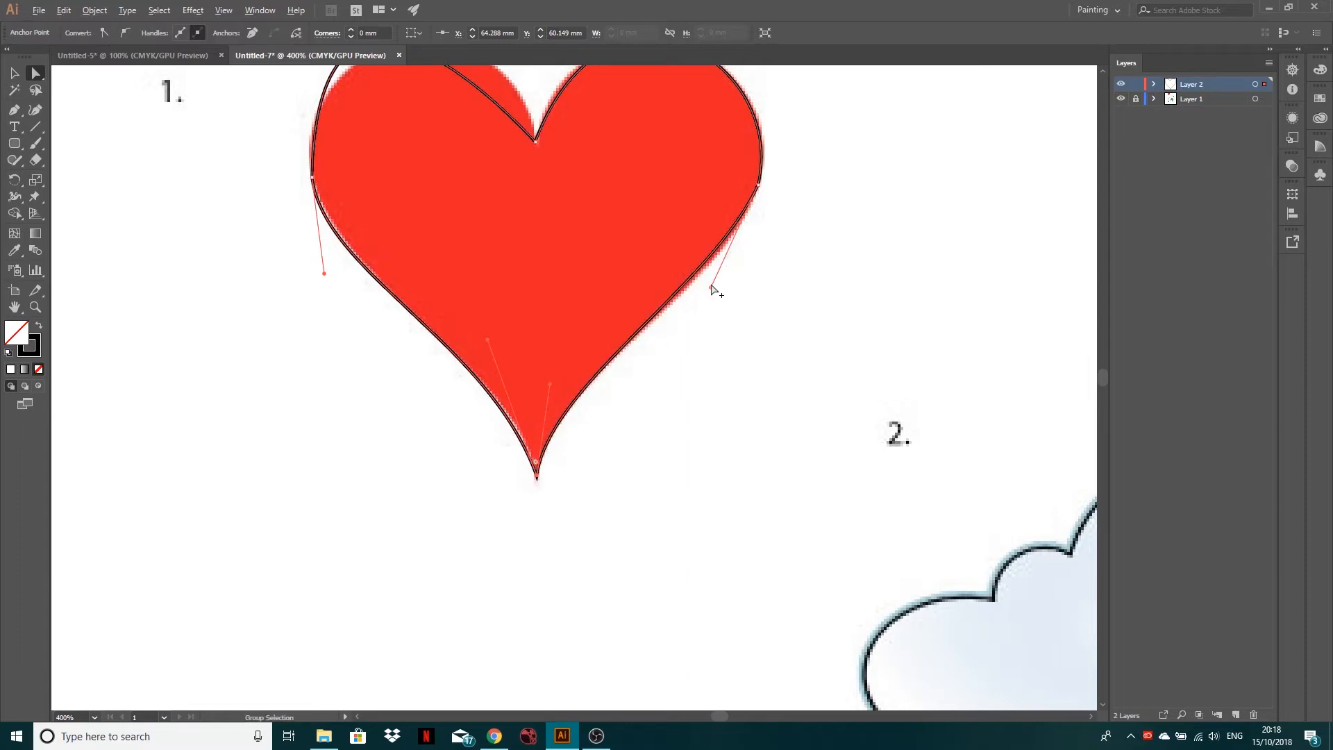
drag(711, 285, 714, 298)
click(759, 185)
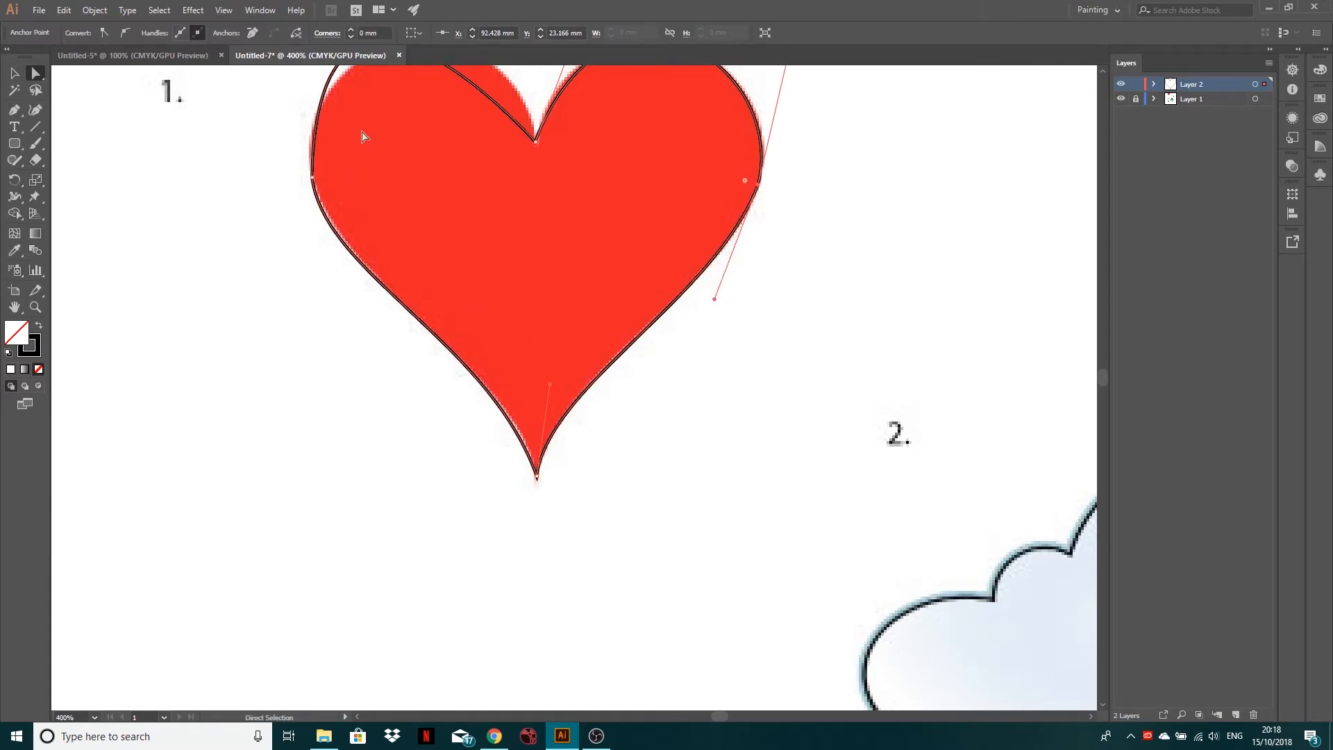
Step: Hide Layer 1 and pull two new handles out of the notch anchor with the Anchor Point tool
drag(361, 136, 396, 328)
click(579, 329)
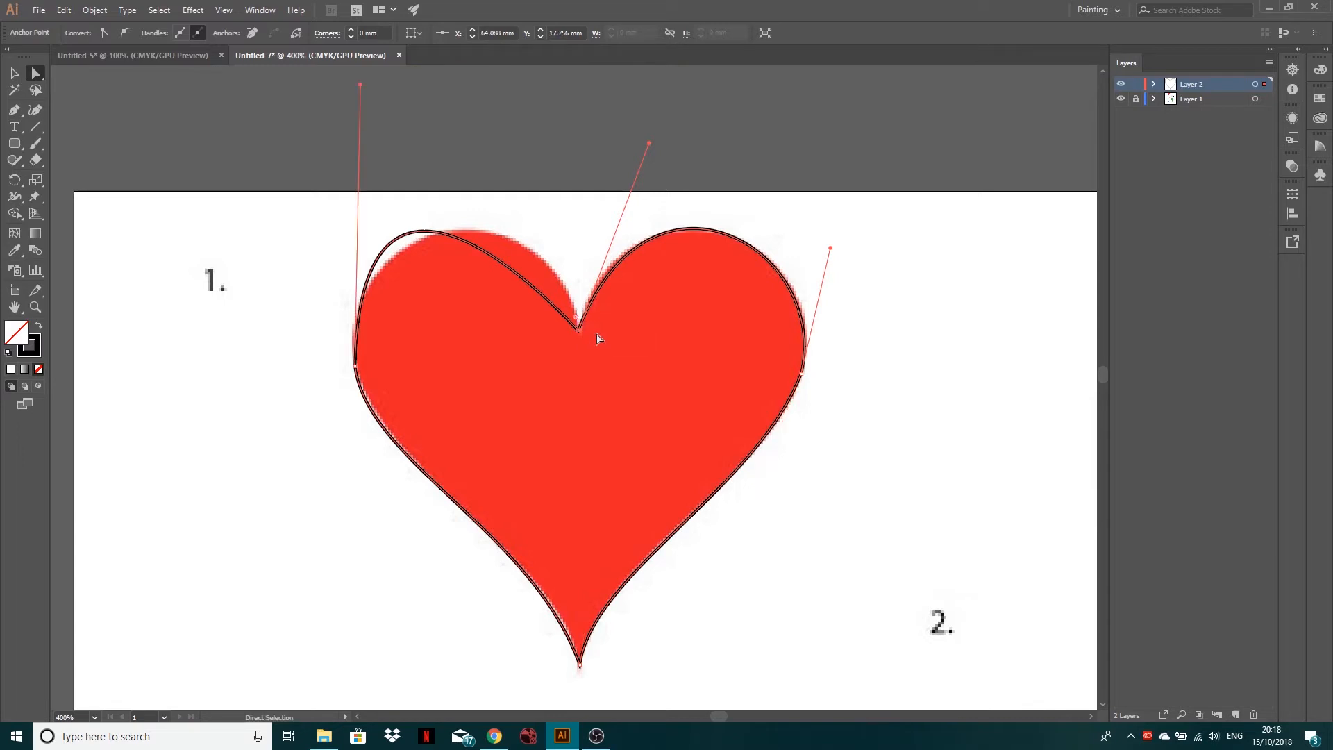
click(1122, 98)
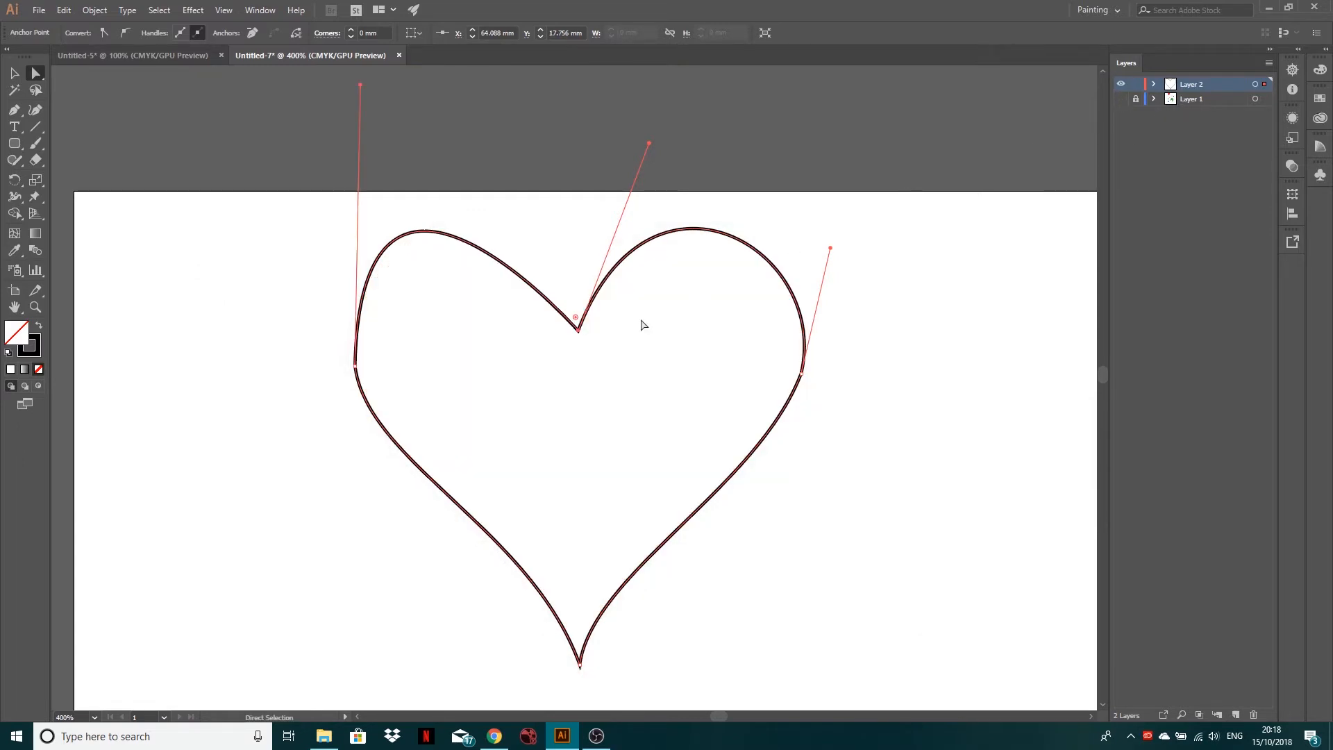
key(ctrl+plus)
click(606, 342)
click(581, 334)
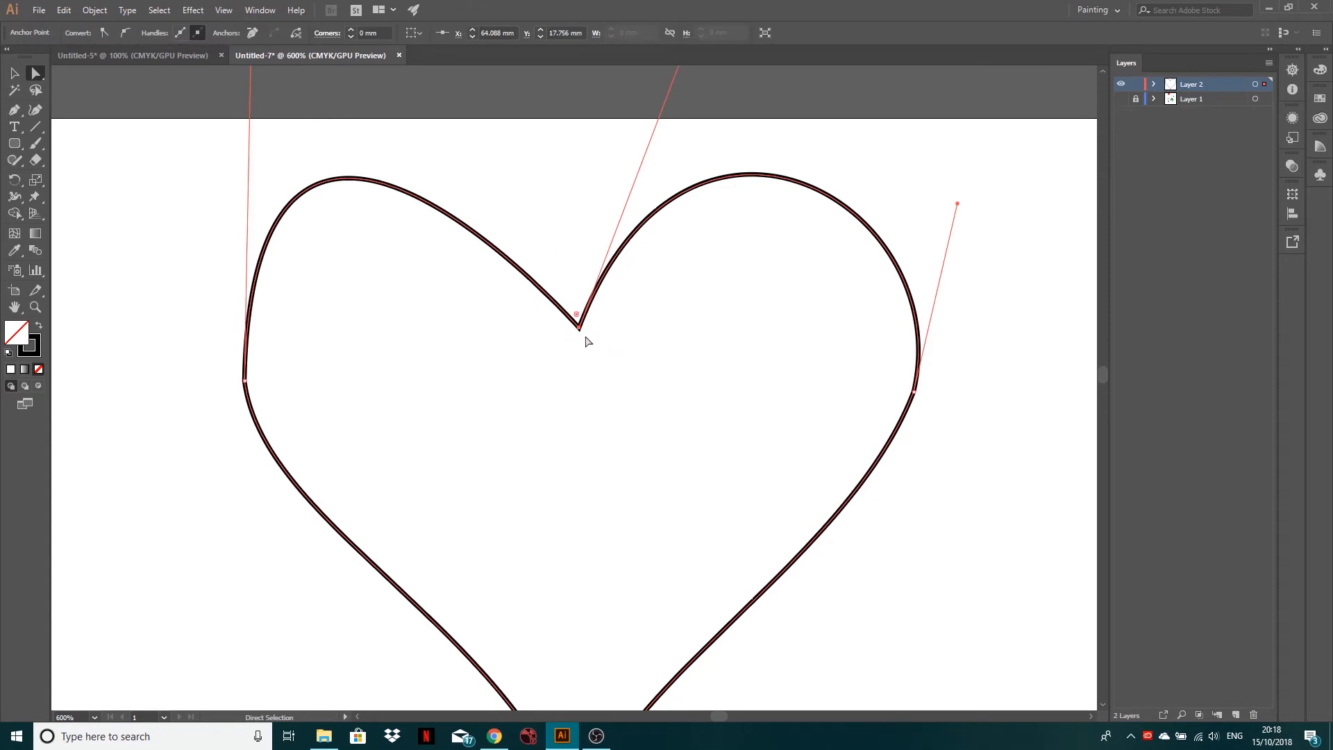
click(14, 110)
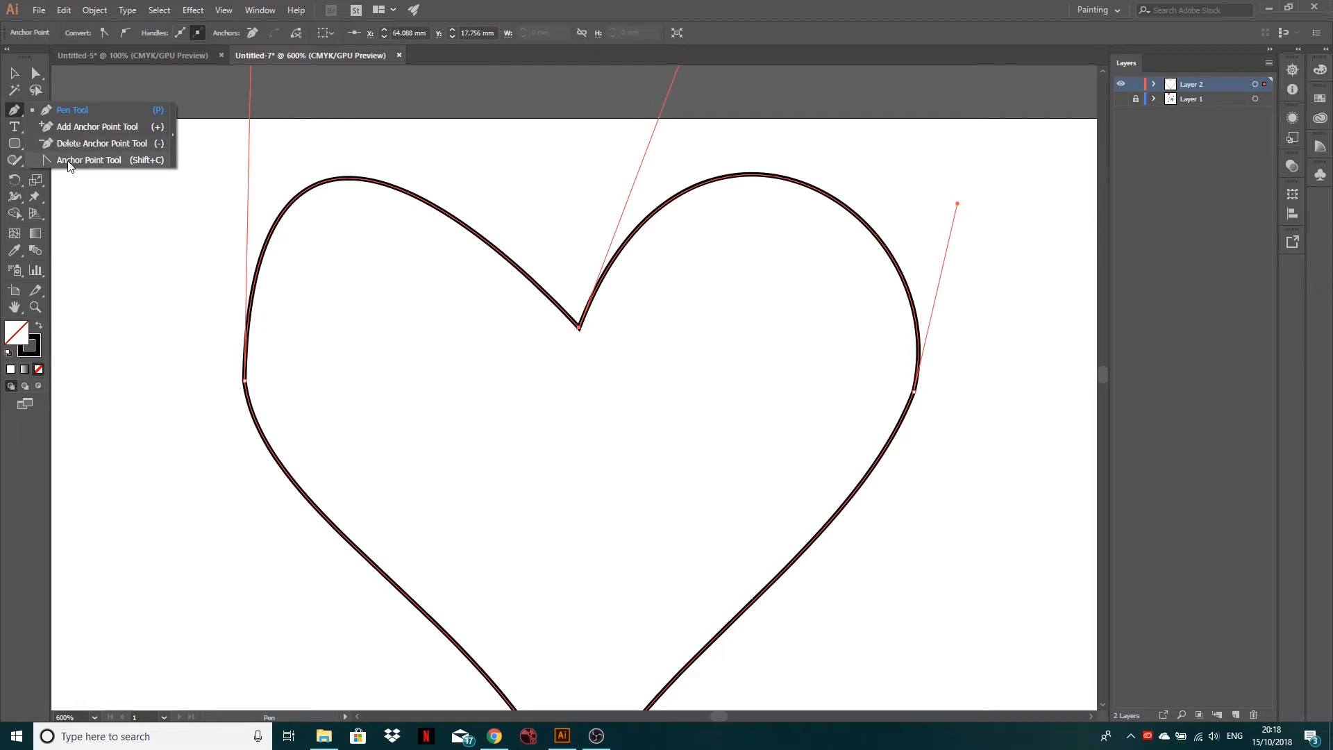
click(95, 158)
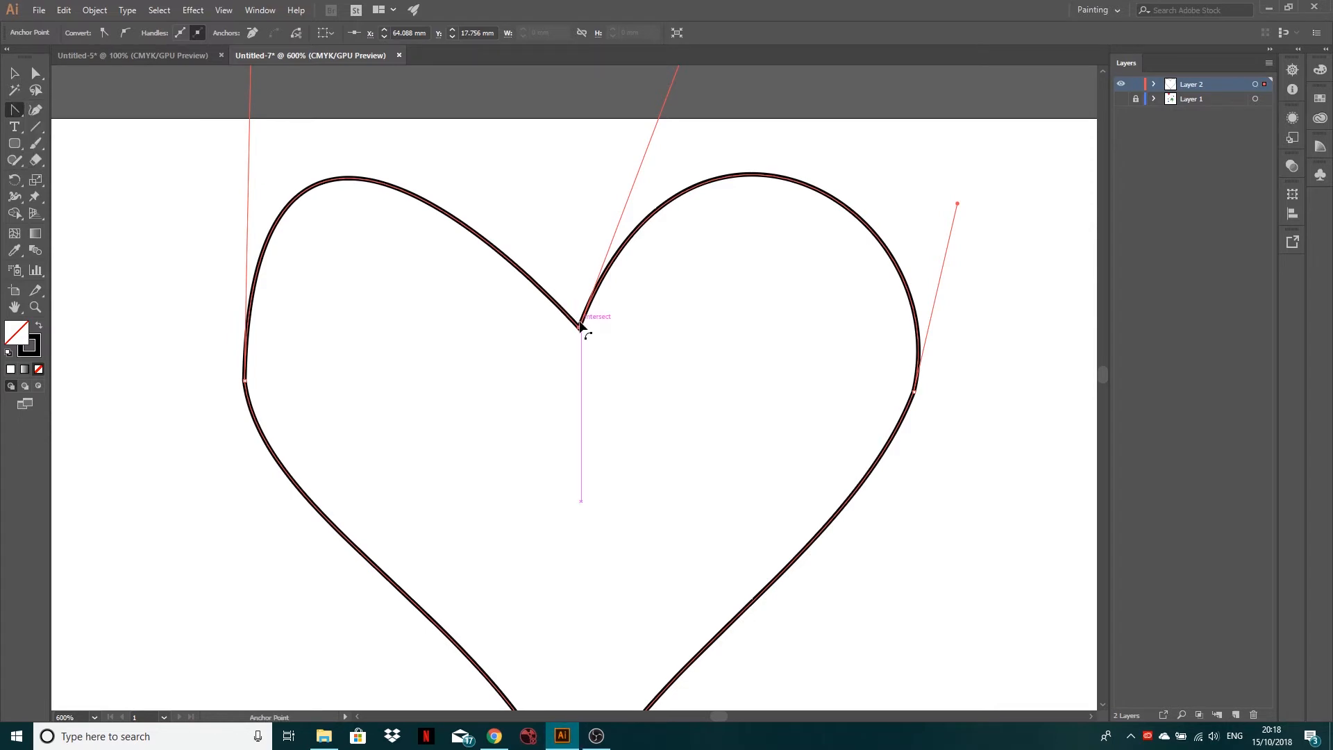
drag(579, 327, 467, 379)
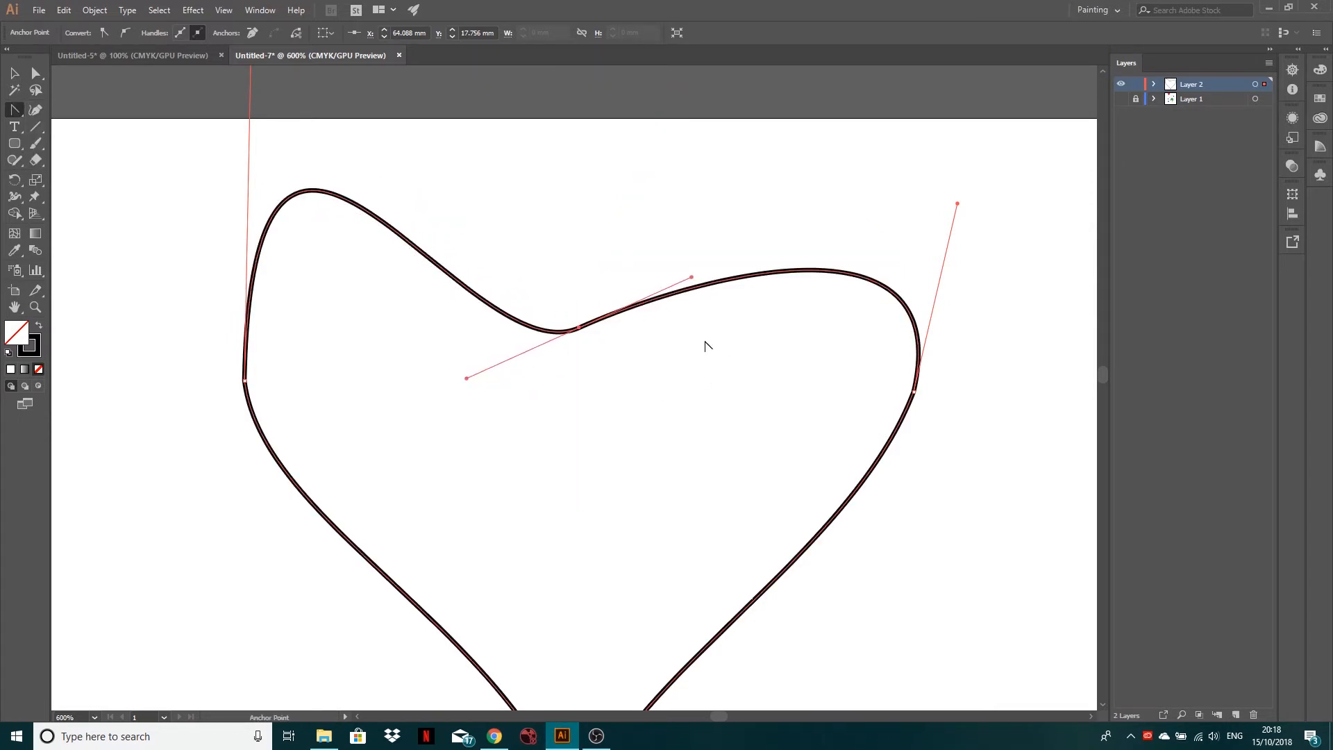
Step: Show Layer 1 again and angle the notch anchor's two handles upward independently to follow both upper lobes
click(1121, 99)
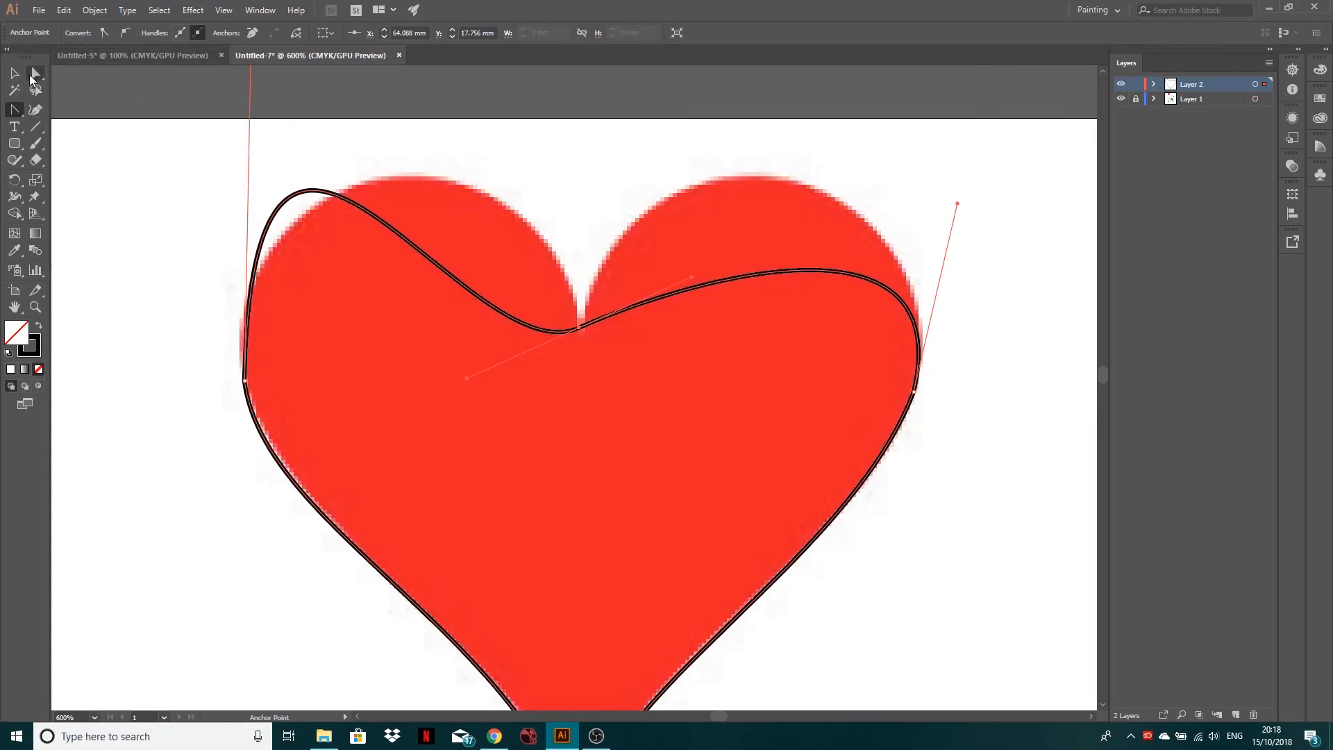
click(35, 73)
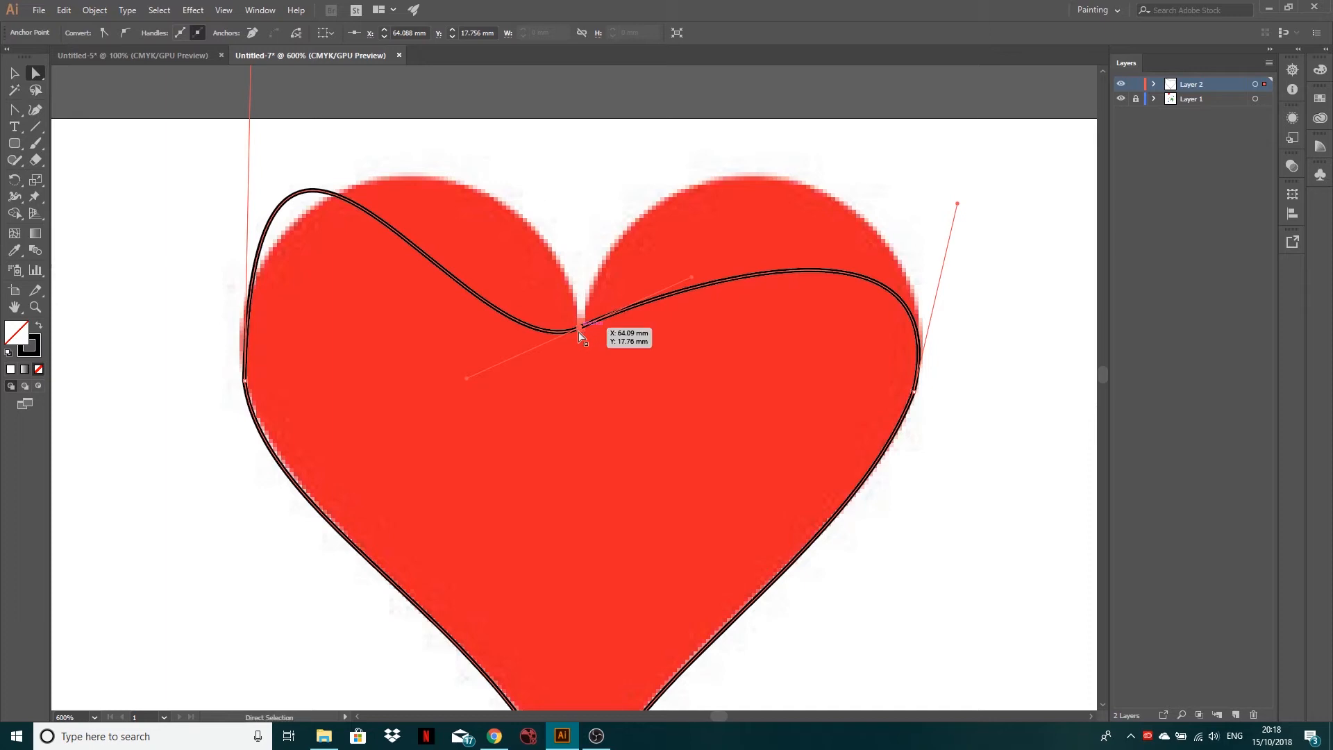
drag(466, 378, 589, 214)
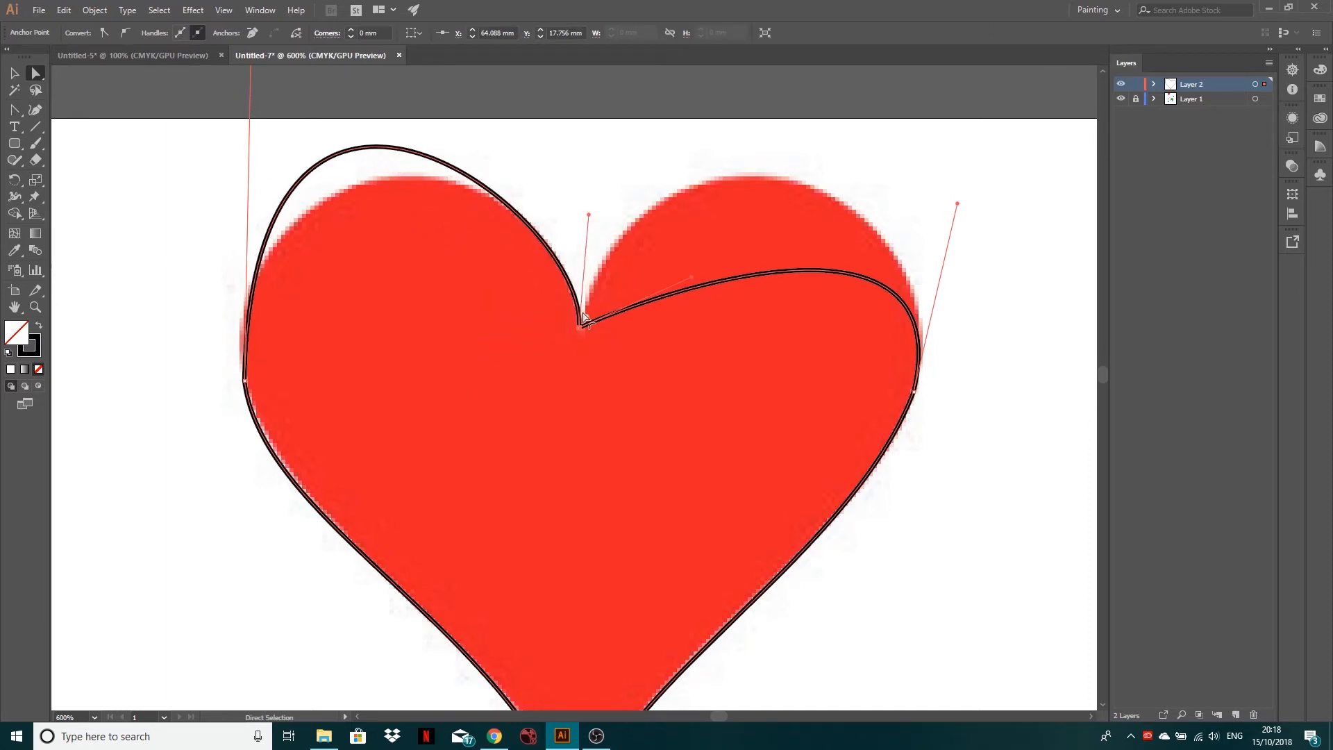
drag(693, 281, 687, 168)
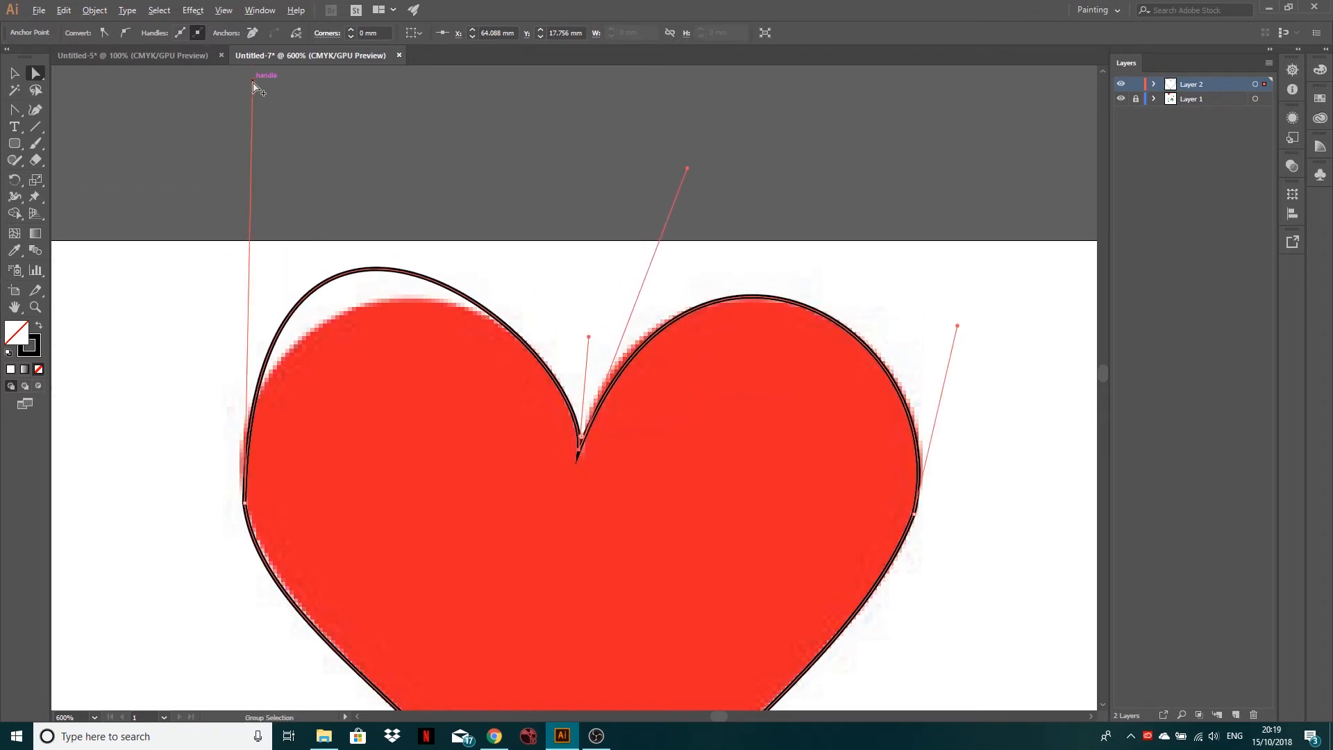
Step: Move the left anchor slightly up the heart's edge, then shorten its upper handle and tilt it outward
drag(253, 82, 278, 158)
click(245, 503)
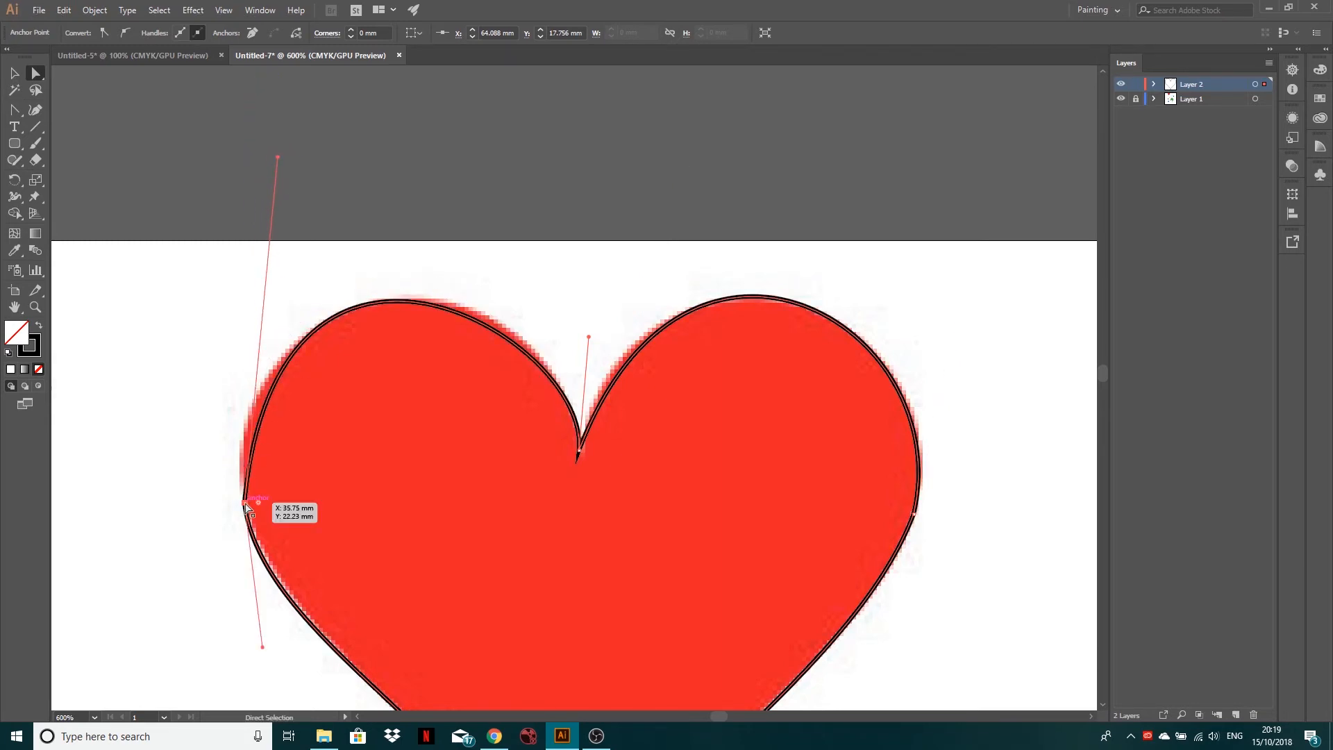
drag(245, 503, 244, 479)
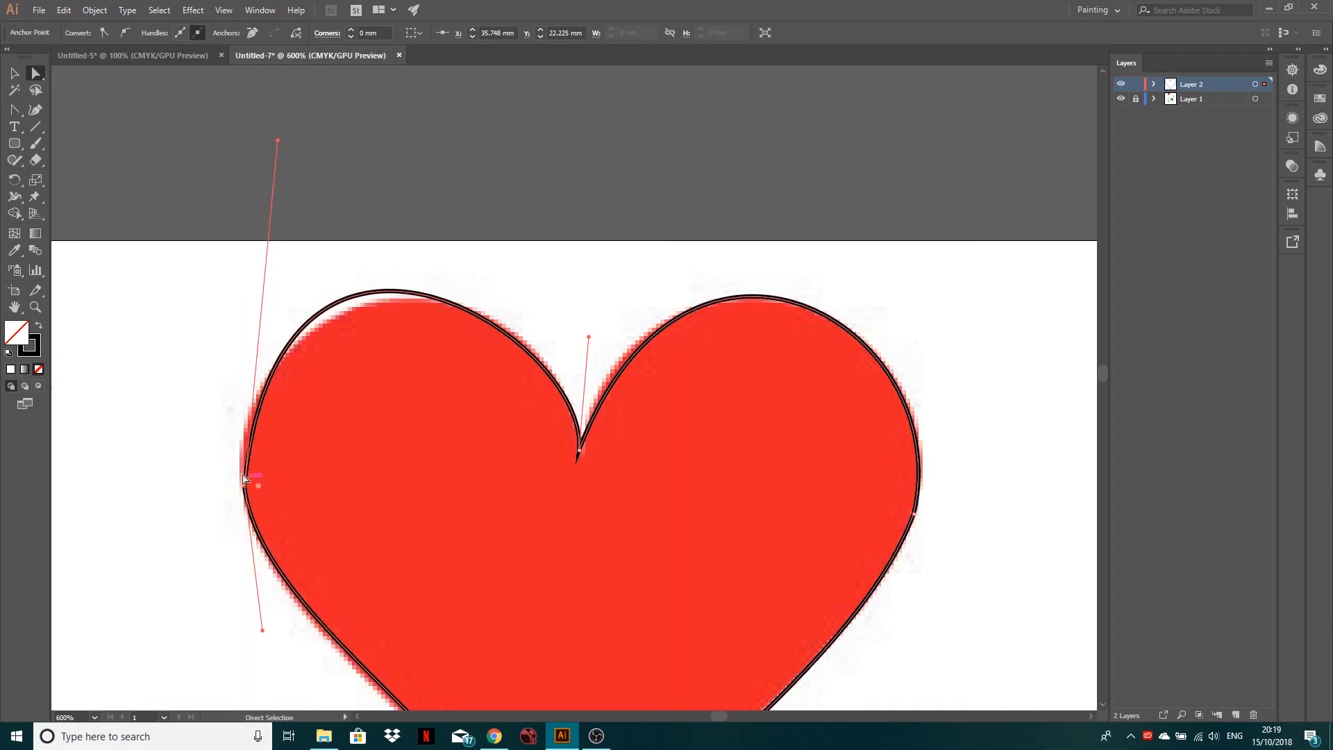
click(266, 153)
click(244, 486)
drag(278, 142, 237, 174)
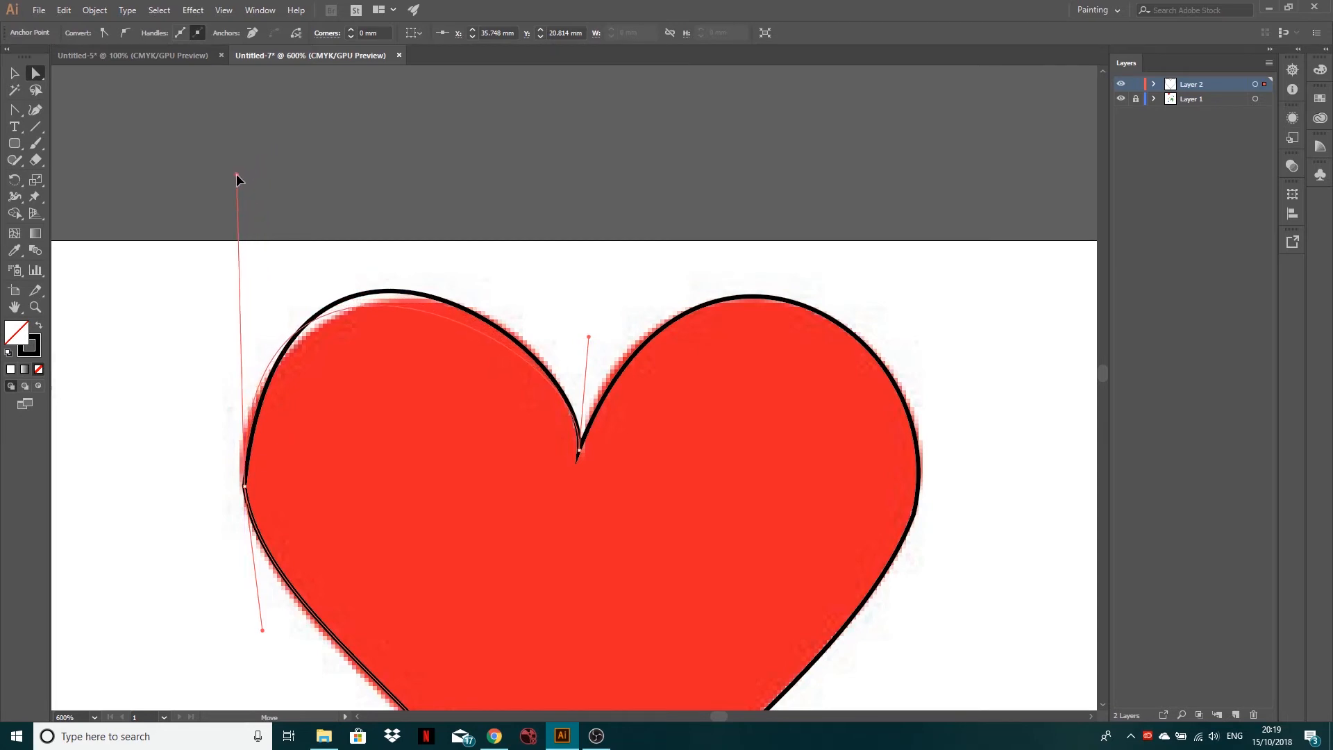
Step: Fine-tune the notch anchor's left-lobe handle and the left anchor's upper handle to fit the upper left lobe
drag(585, 337, 609, 302)
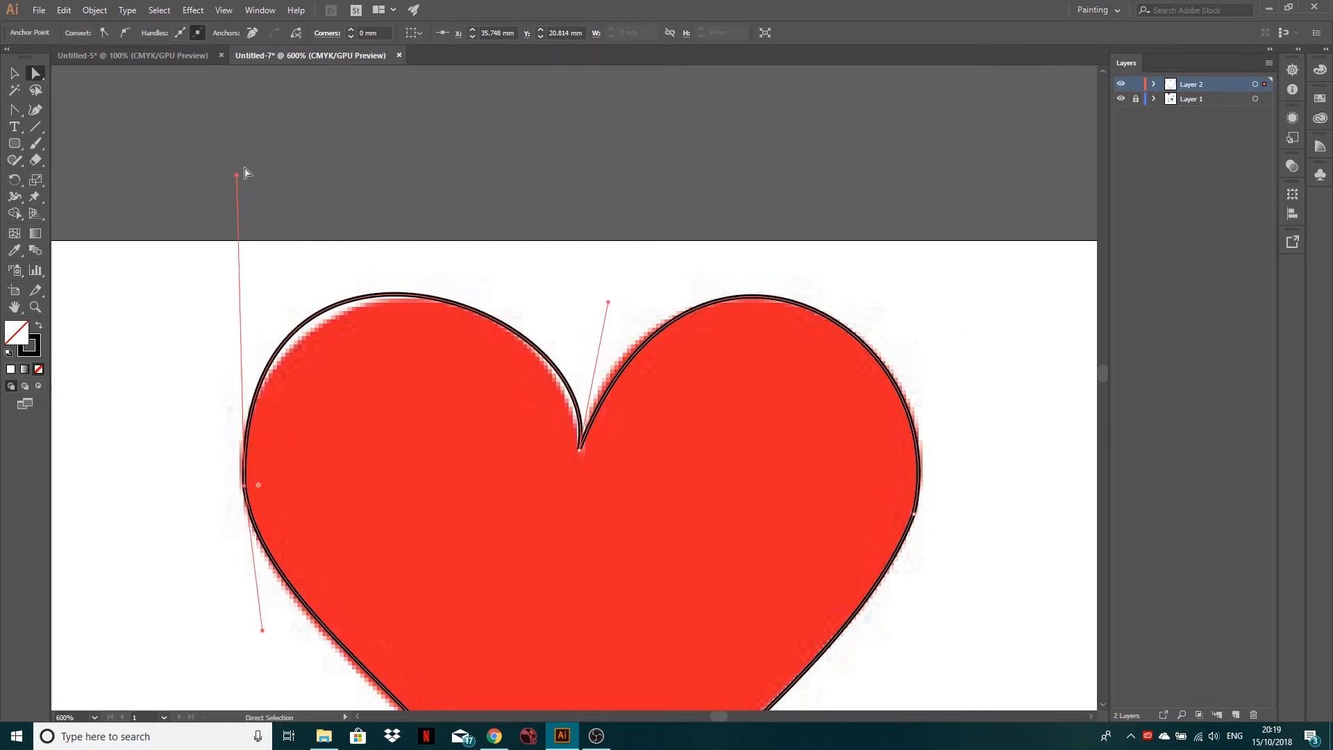
drag(237, 175, 245, 195)
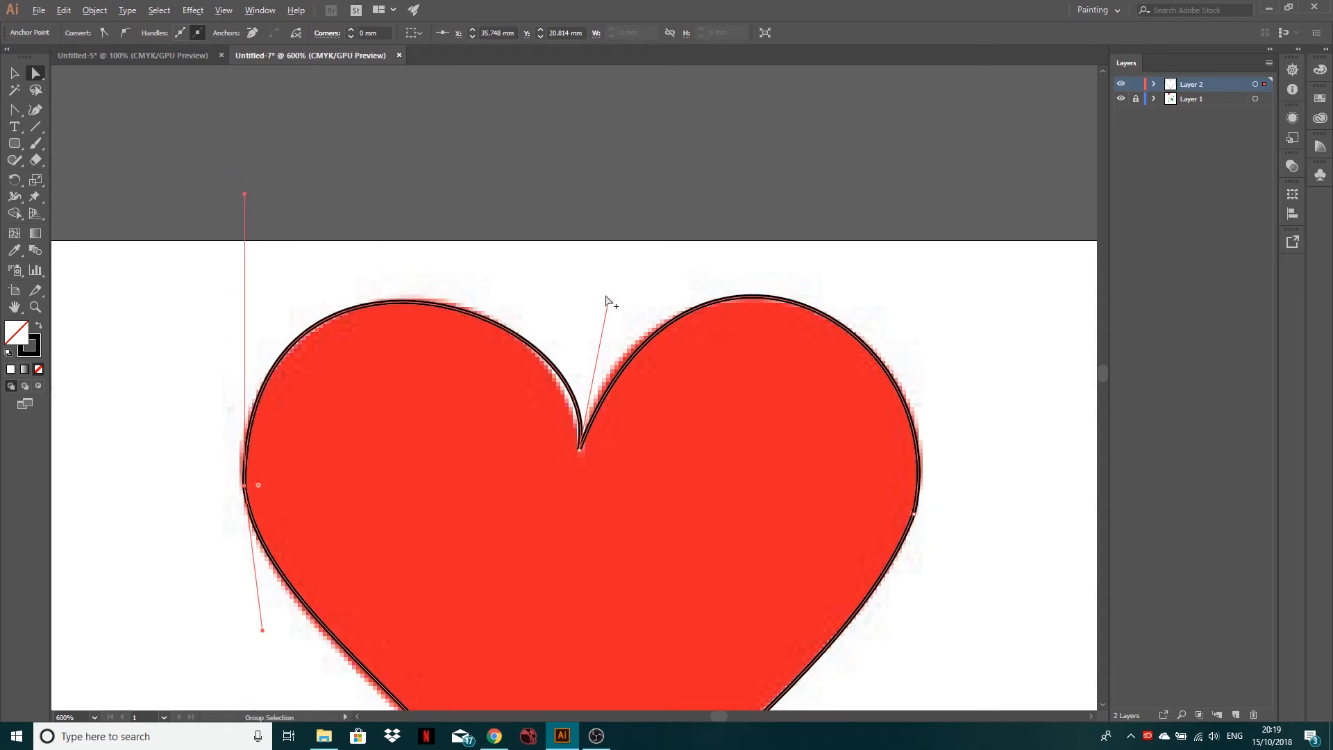
drag(607, 302, 592, 307)
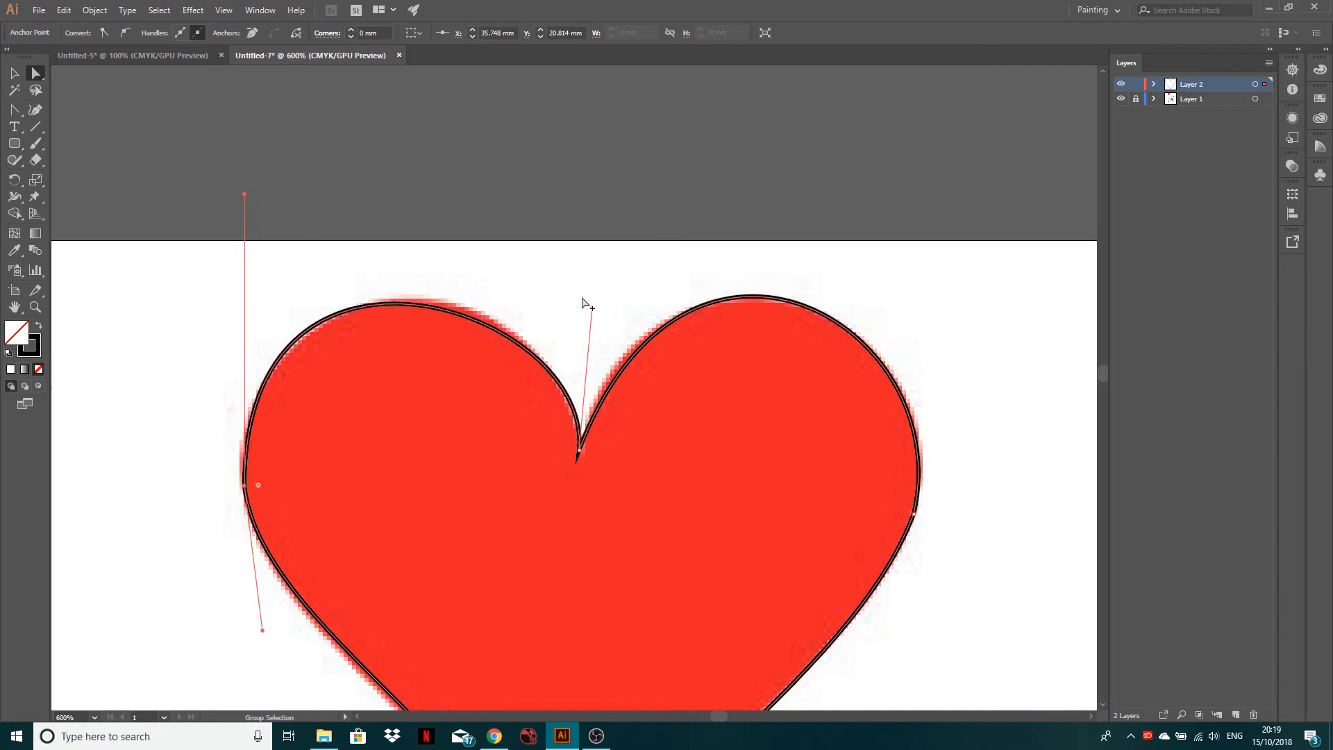
scroll(697, 366, down, 1)
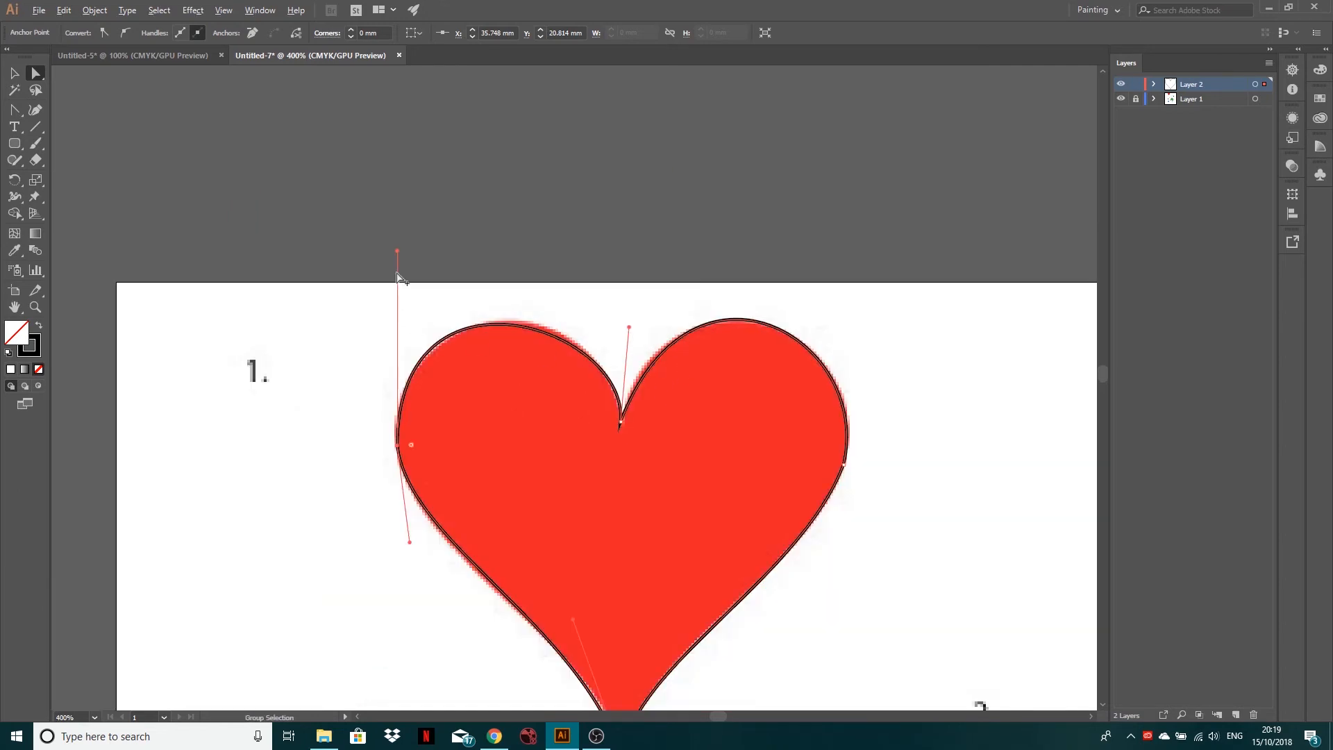
mouse_move(397, 253)
mouse_down()
mouse_move(425, 250)
mouse_move(409, 245)
mouse_up()
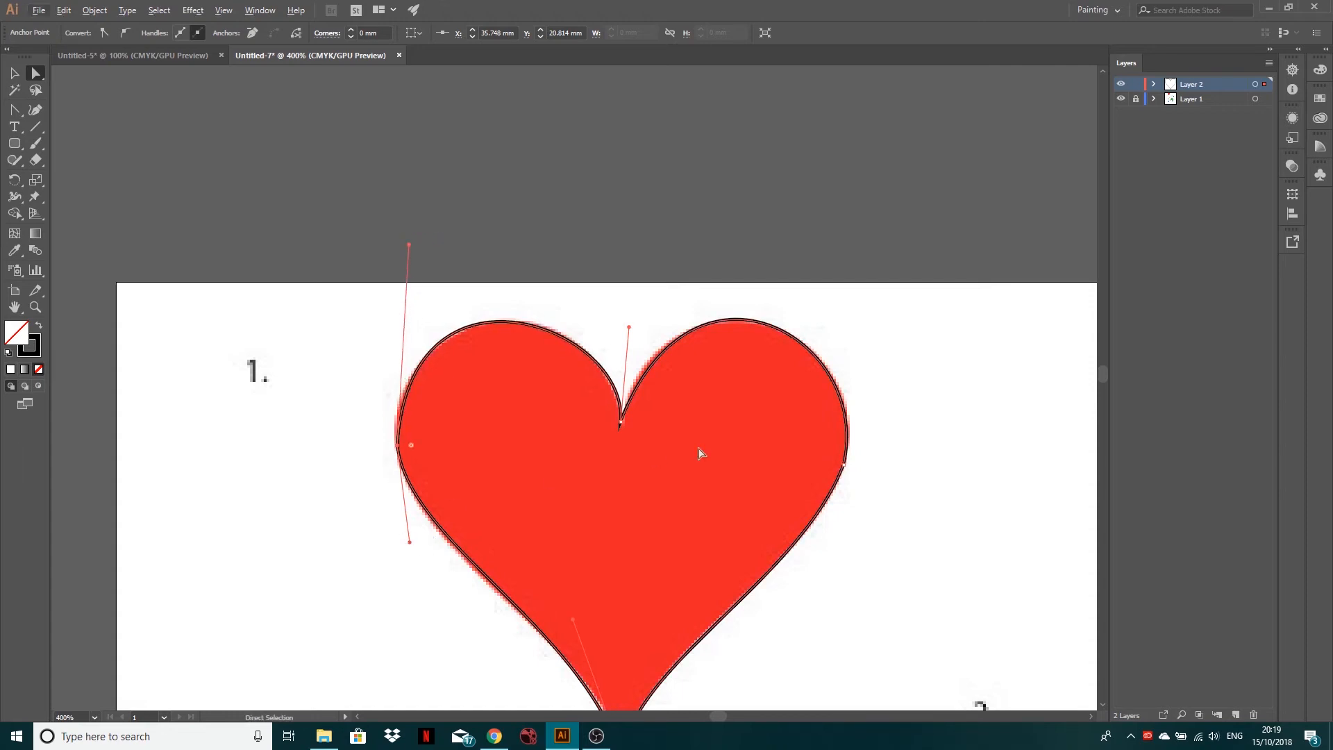
drag(715, 440, 685, 268)
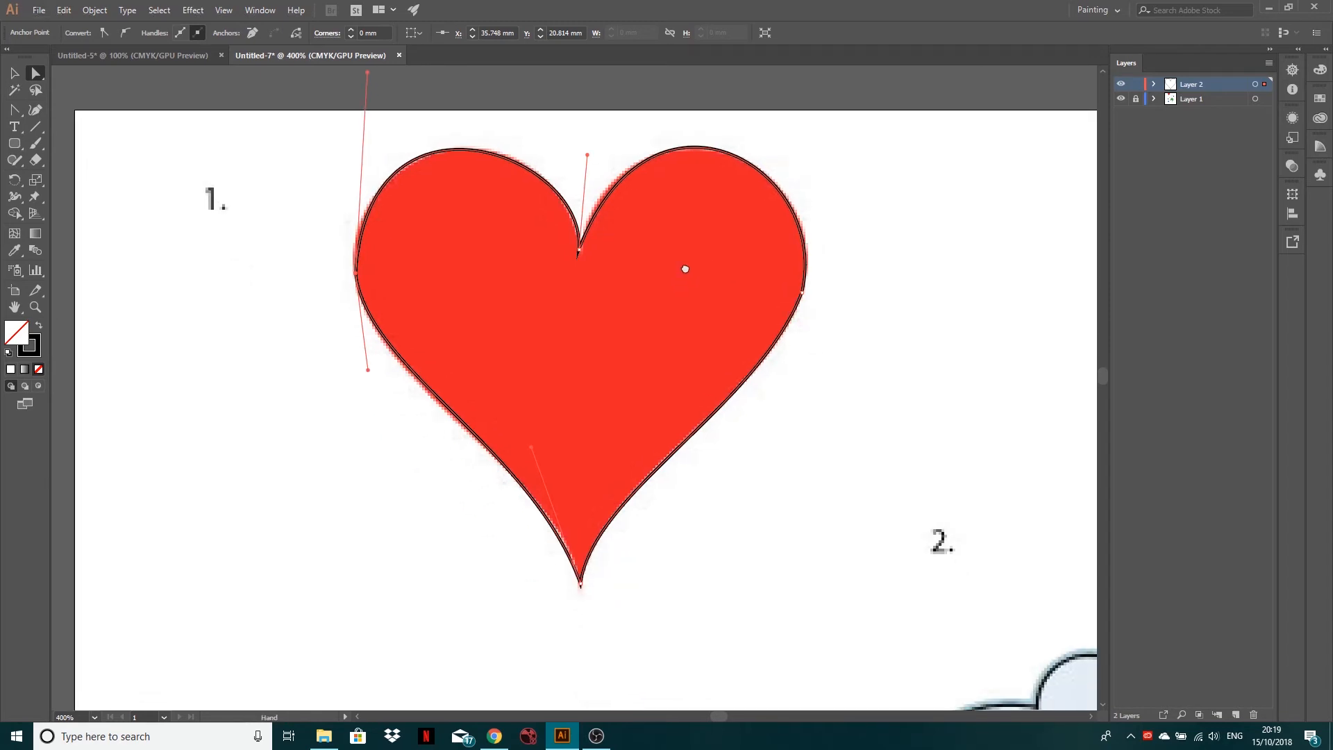
click(580, 254)
drag(582, 257, 580, 256)
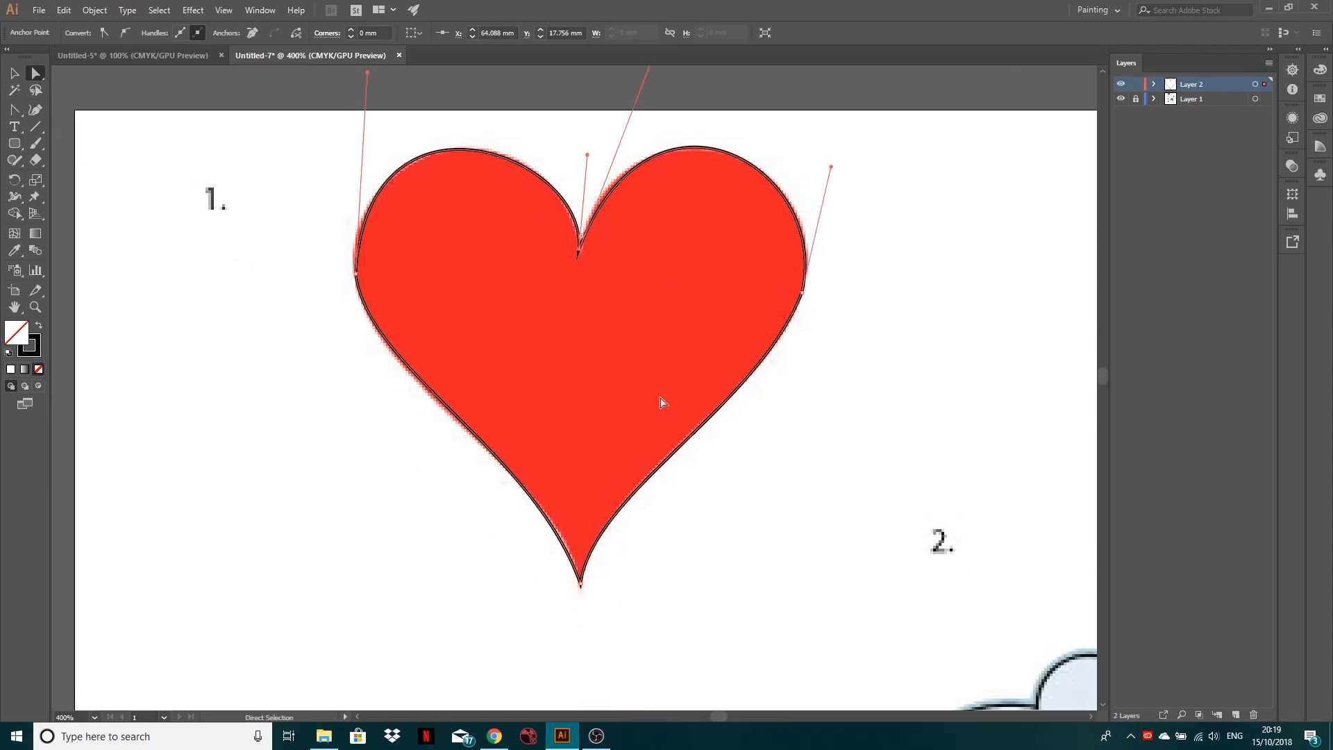
Step: Hide Layer 1 and fill the traced heart with purple, colour 761FFF
click(1121, 99)
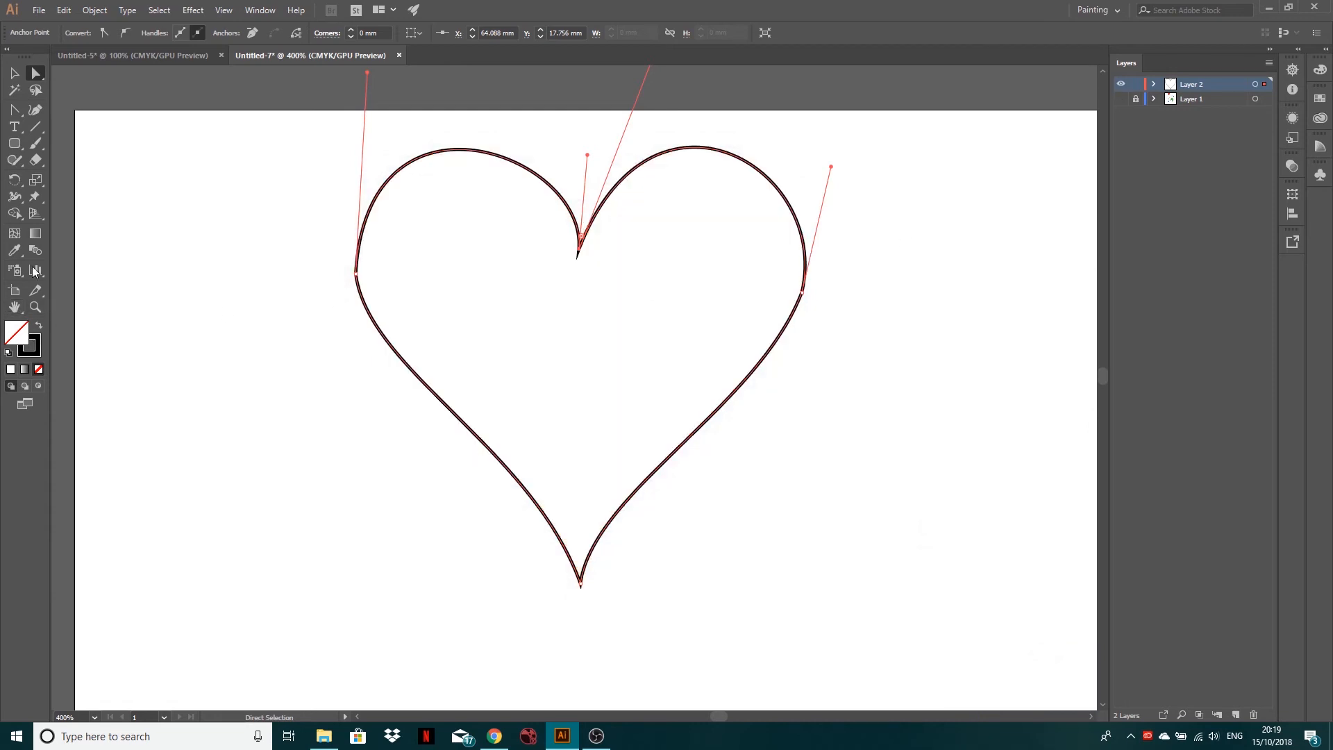
double_click(14, 340)
click(215, 101)
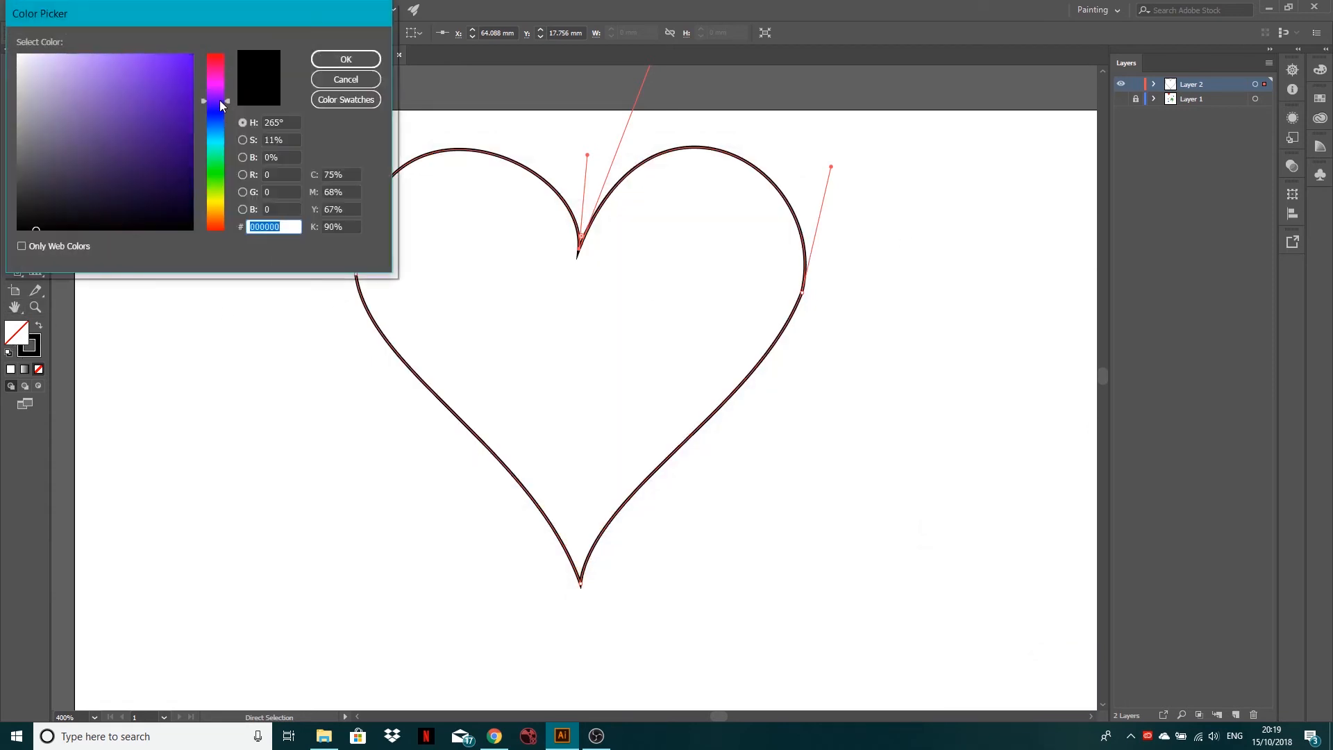
click(176, 74)
click(172, 55)
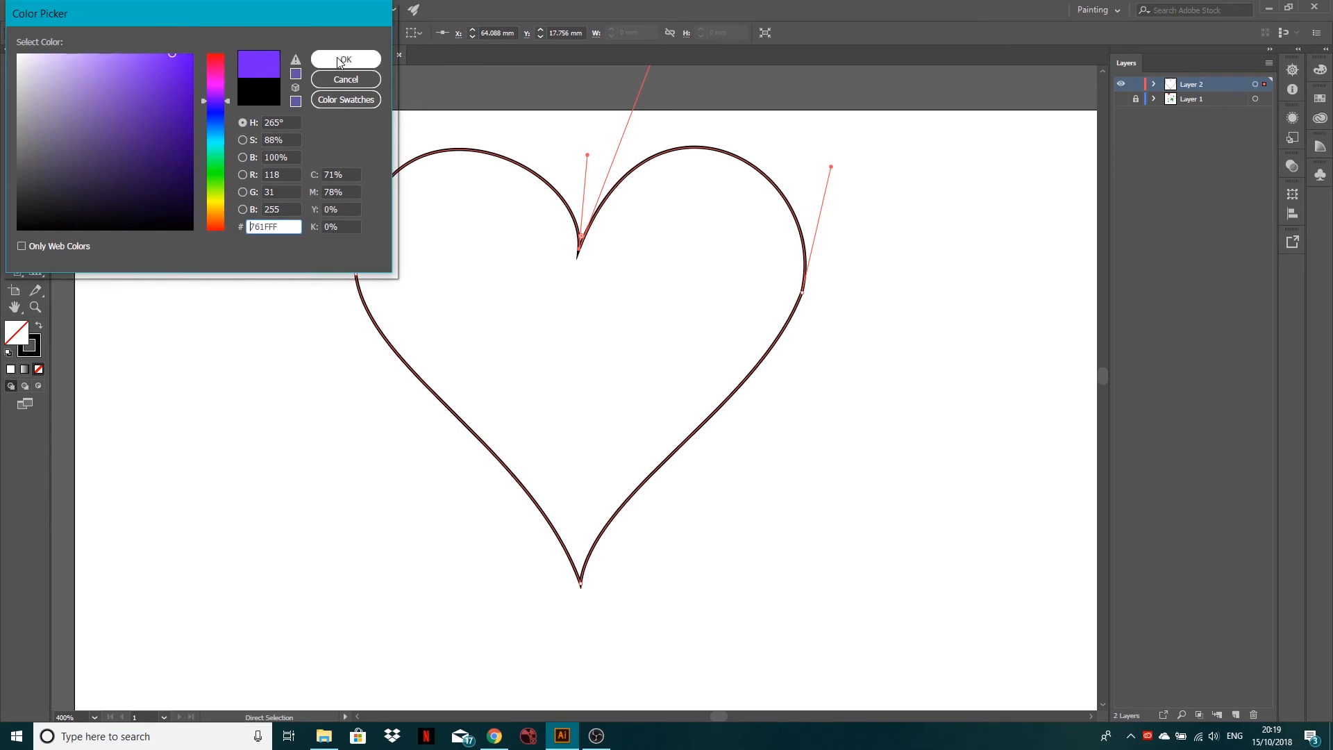
click(339, 62)
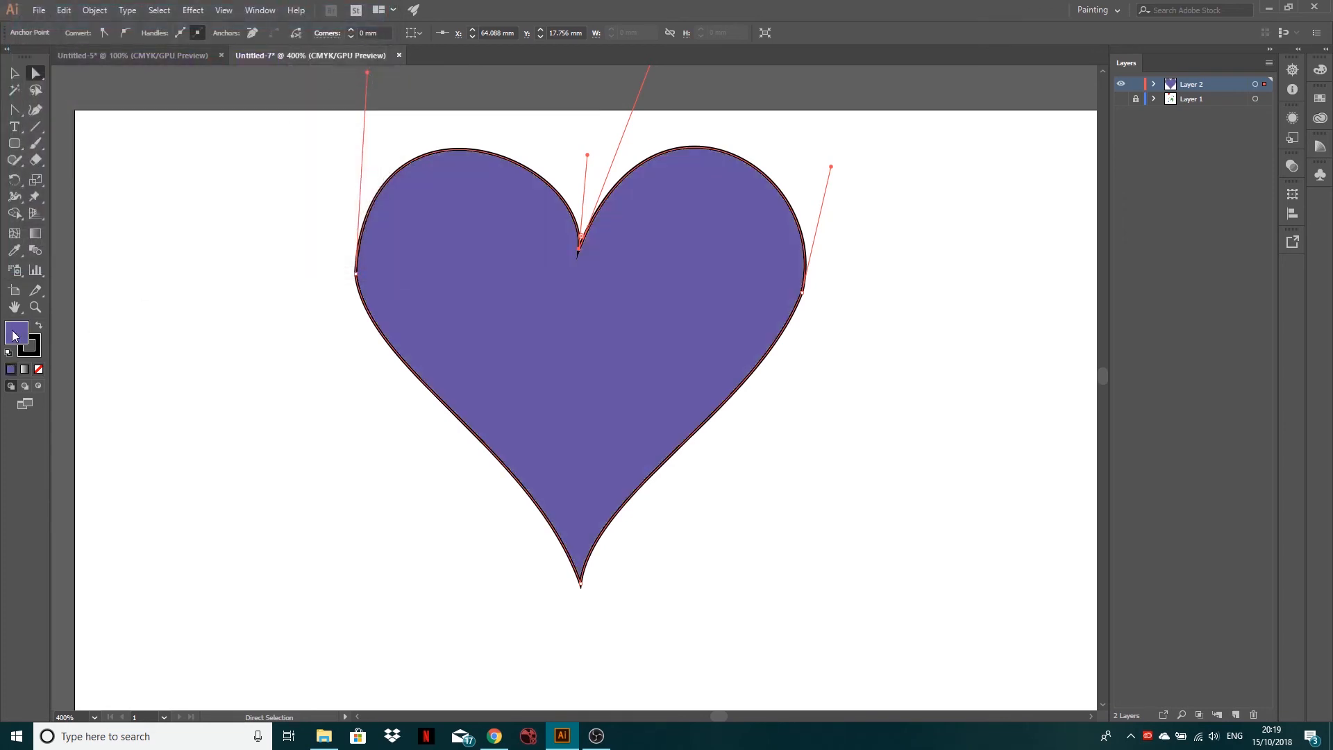
Step: Show Layer 1 again, deselect the traced heart and bring the remaining numbered template shapes into view
click(1122, 99)
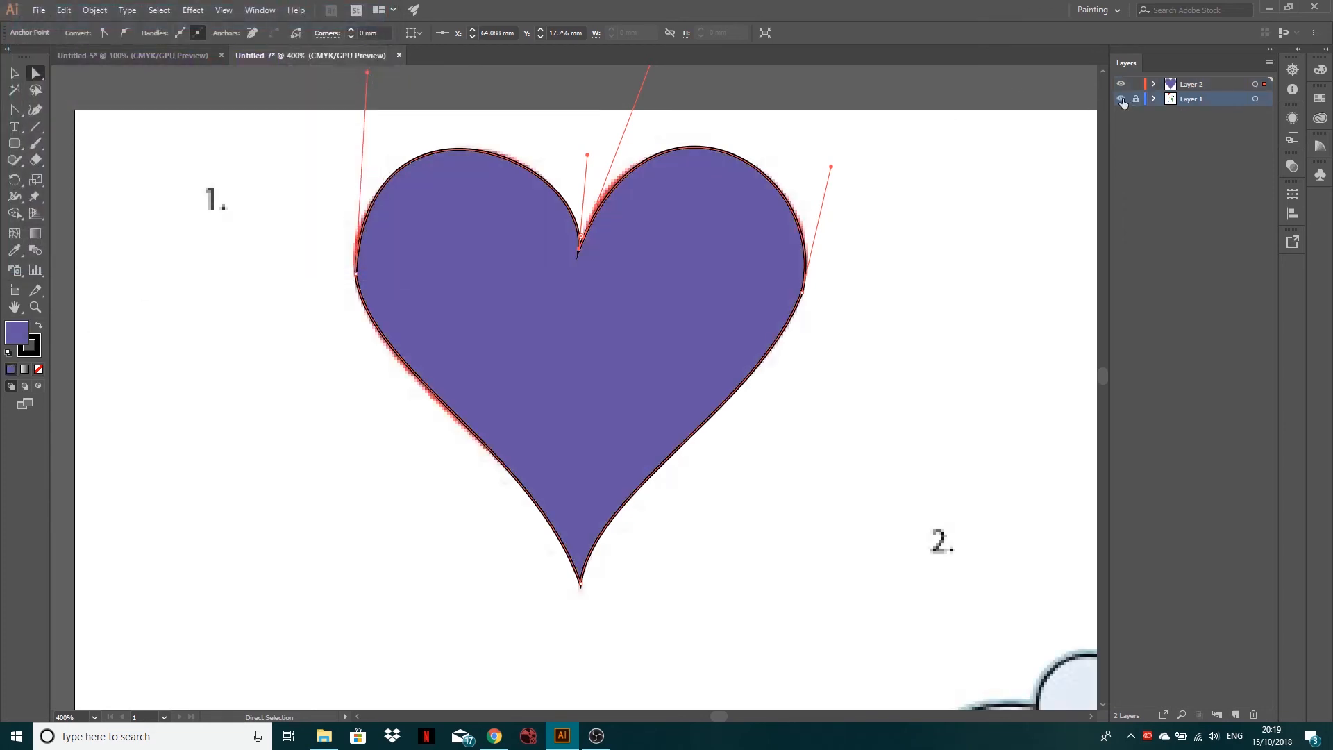
scroll(736, 309, down, 1)
scroll(737, 316, down, 2)
key(v)
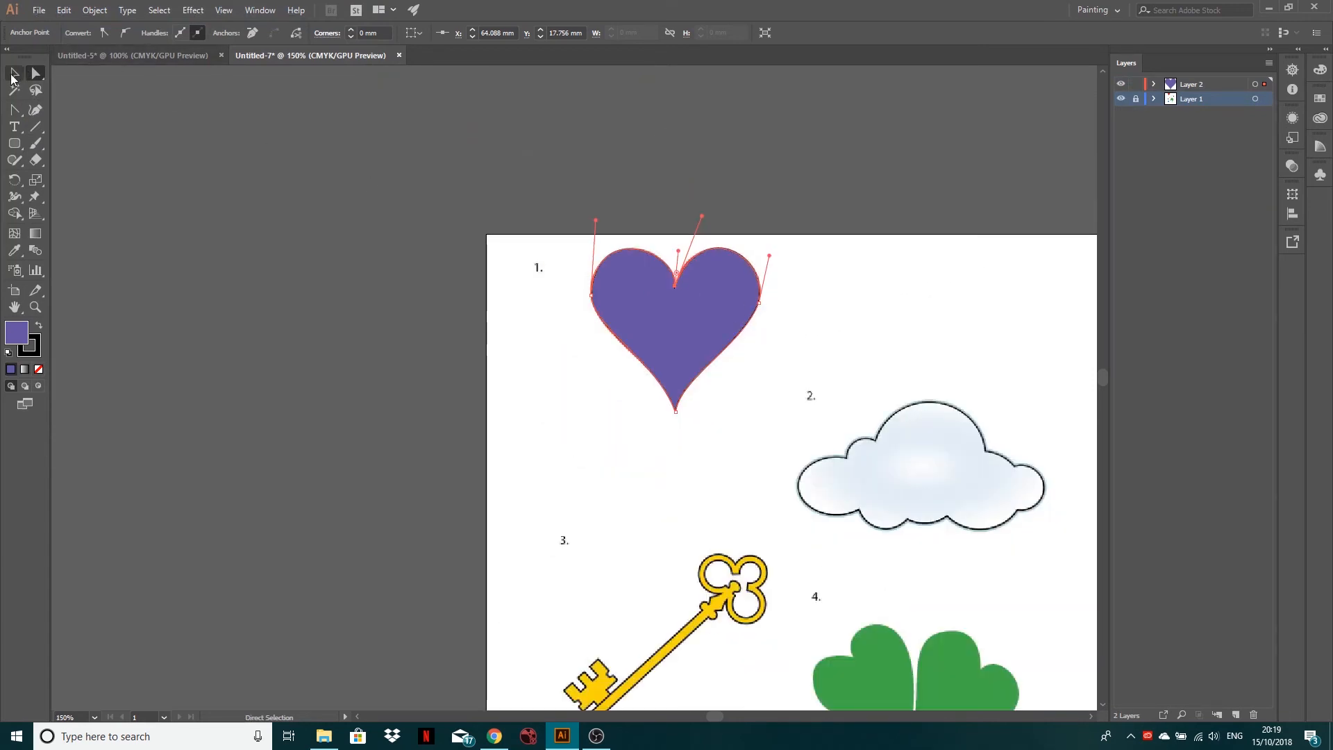
click(855, 268)
drag(903, 332, 581, 223)
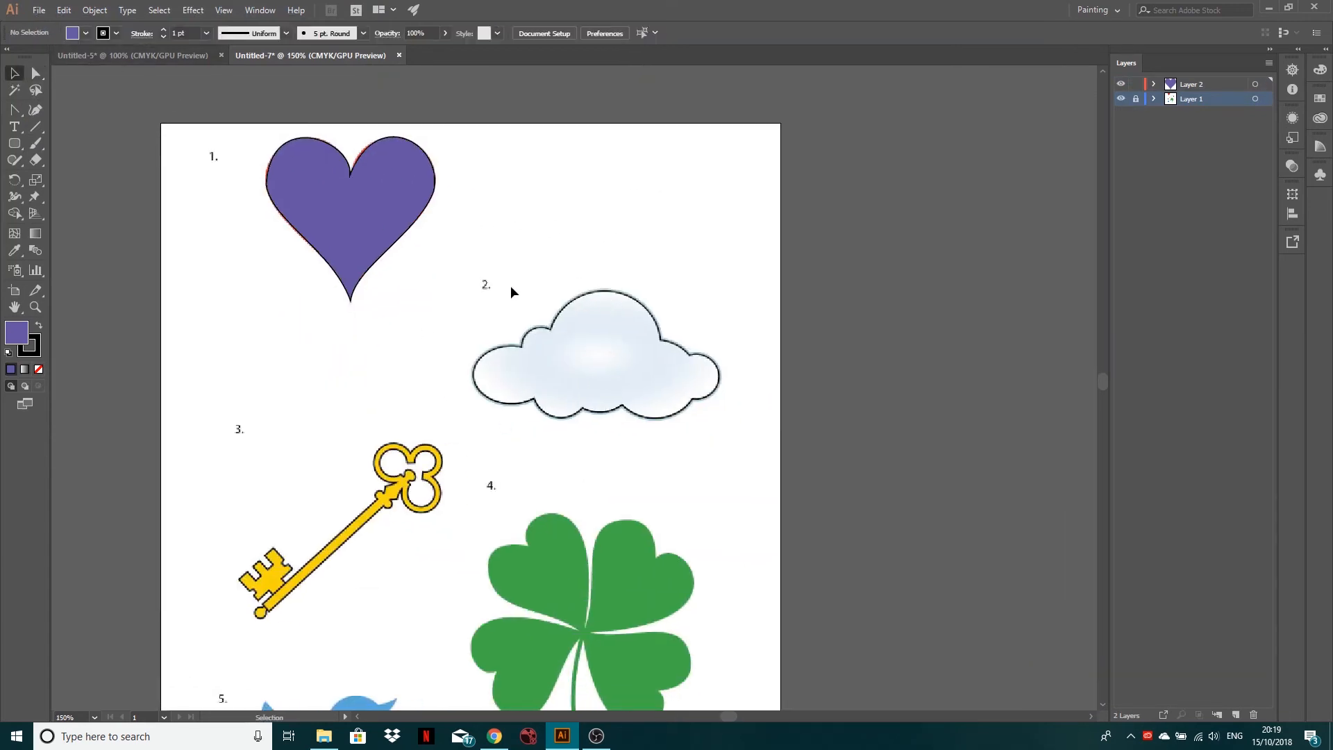
drag(575, 431, 610, 300)
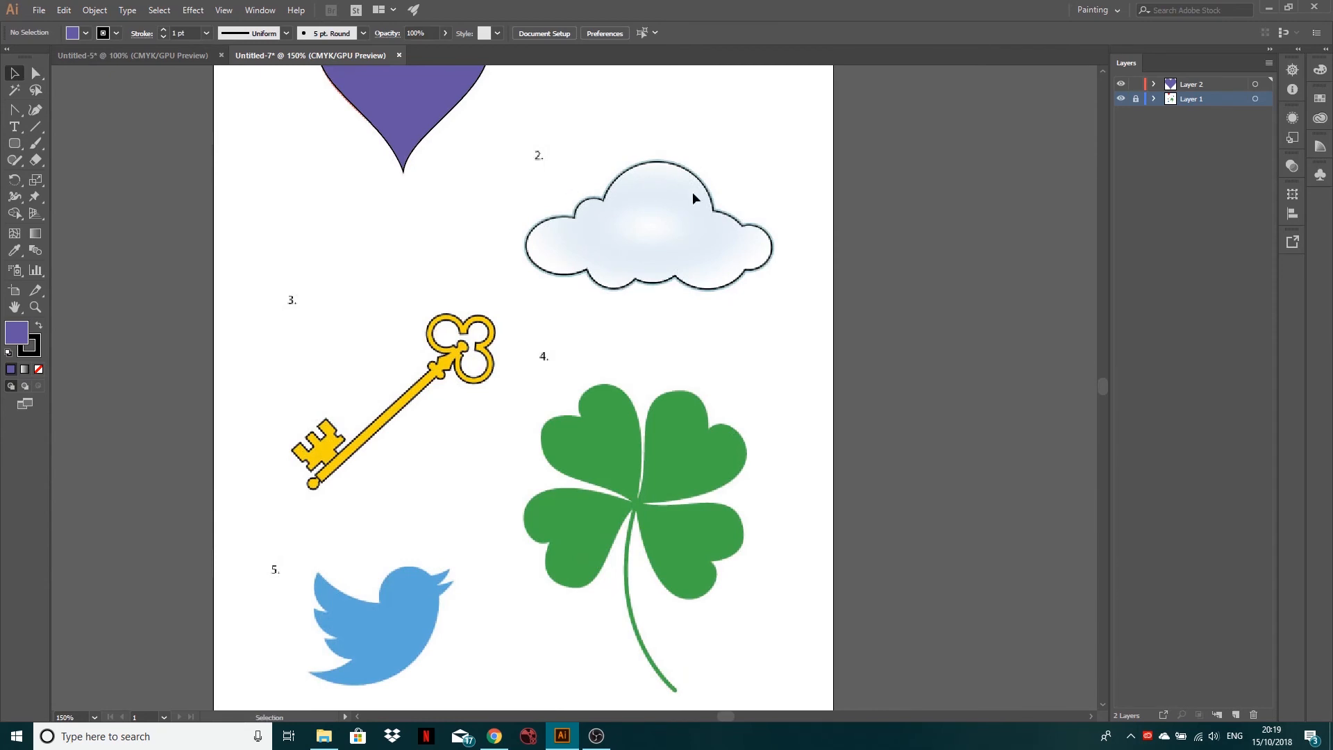
mouse_move(476, 519)
mouse_down()
mouse_move(506, 389)
mouse_move(487, 521)
mouse_up()
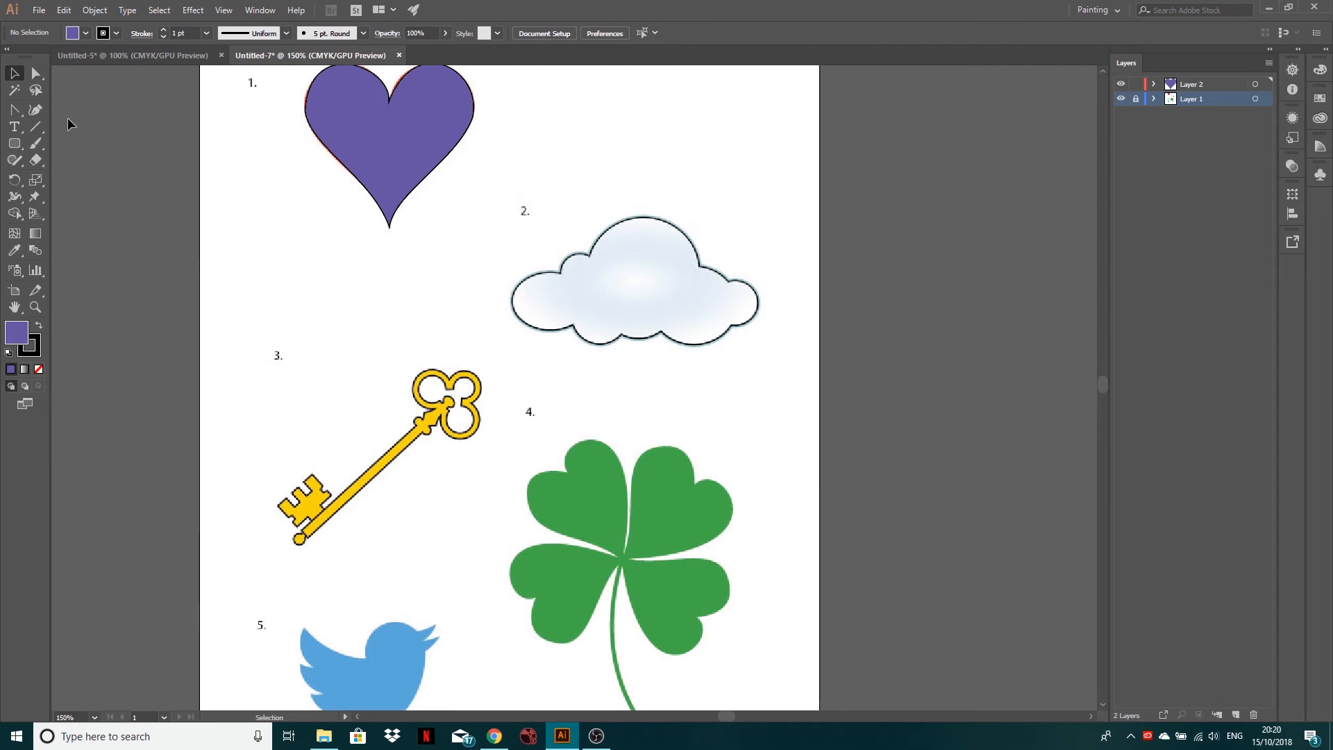
Step: With the Pen tool, trace the cloud's left lobe and underside using many closely spaced corner points
click(33, 112)
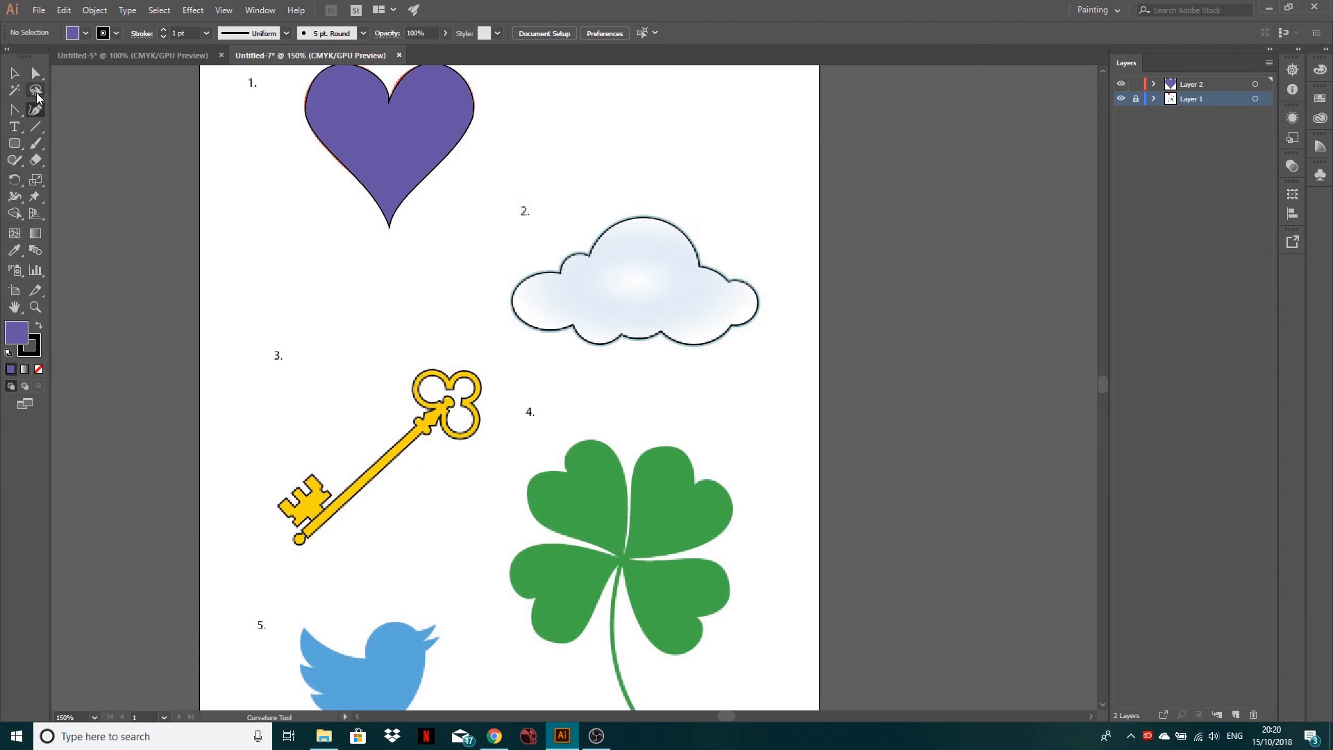
click(14, 110)
click(62, 109)
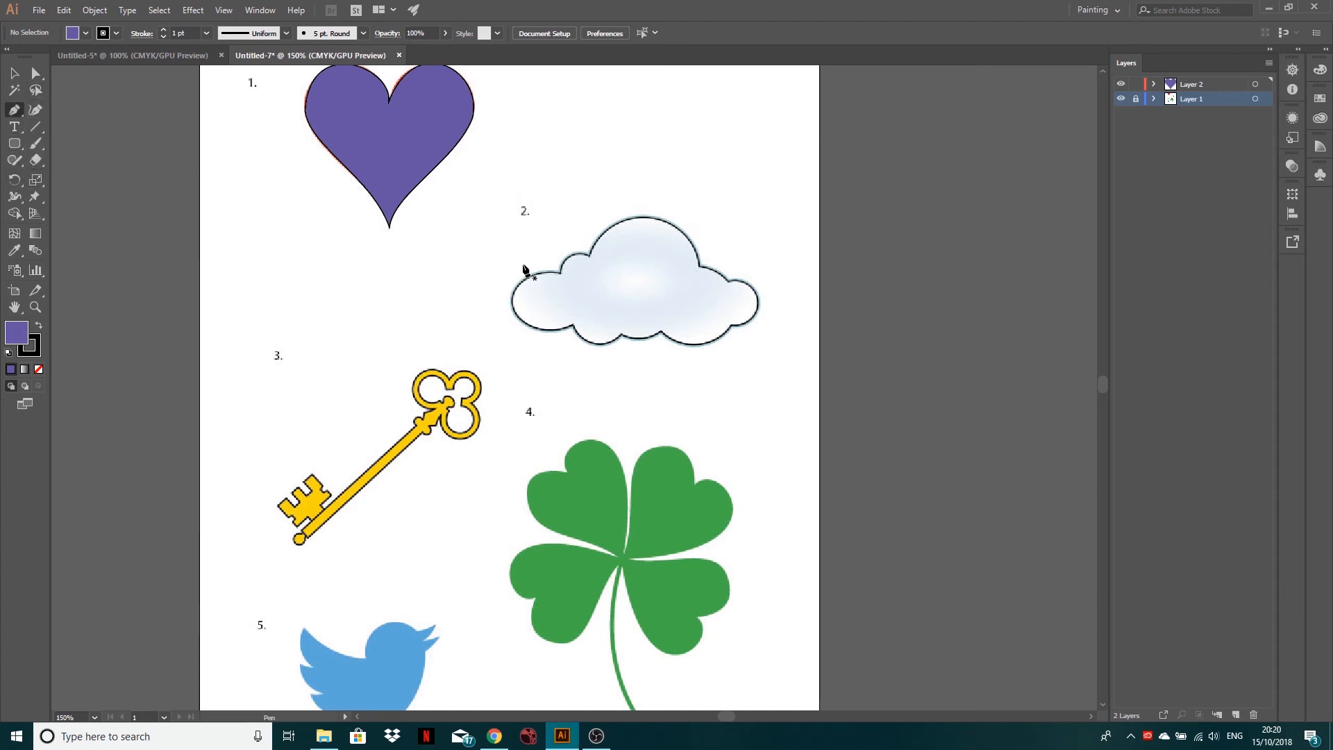
click(559, 273)
click(527, 278)
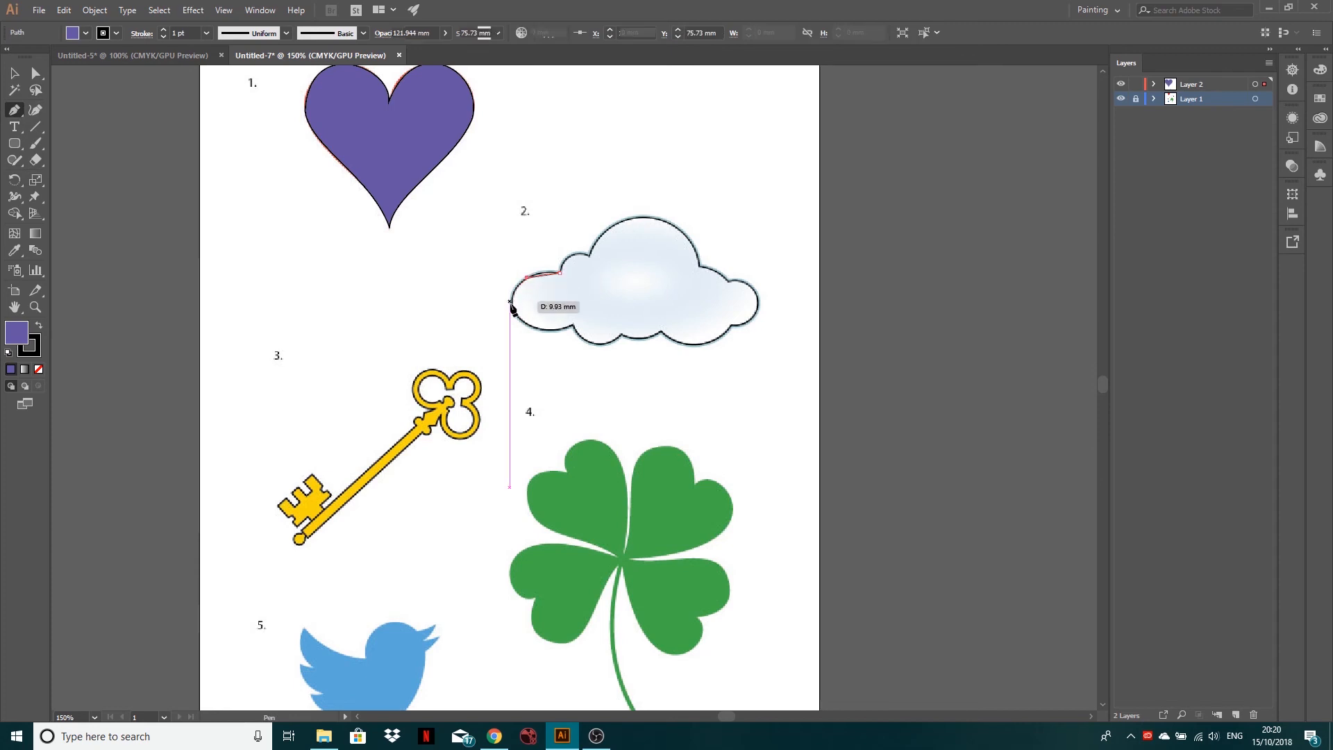
click(510, 302)
click(527, 321)
click(552, 329)
click(581, 324)
click(624, 346)
click(661, 333)
Step: Continue the rough point-by-point trace around the cloud's right side and top, closing the path at its starting anchor
drag(698, 345, 705, 347)
drag(719, 346, 573, 257)
click(755, 320)
click(722, 288)
click(704, 261)
click(670, 212)
click(638, 221)
click(622, 223)
click(602, 253)
click(586, 264)
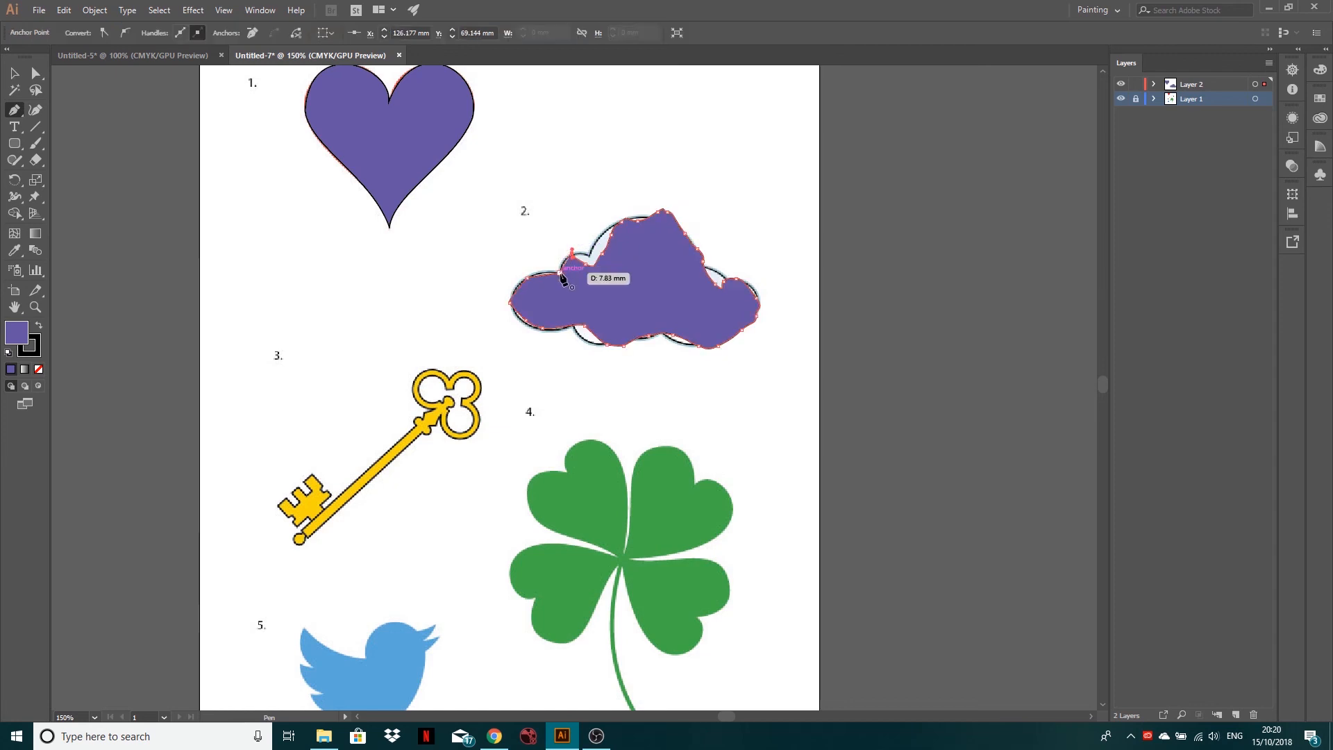
click(562, 274)
Step: Delete the rough purple trace covering the cloud
click(13, 74)
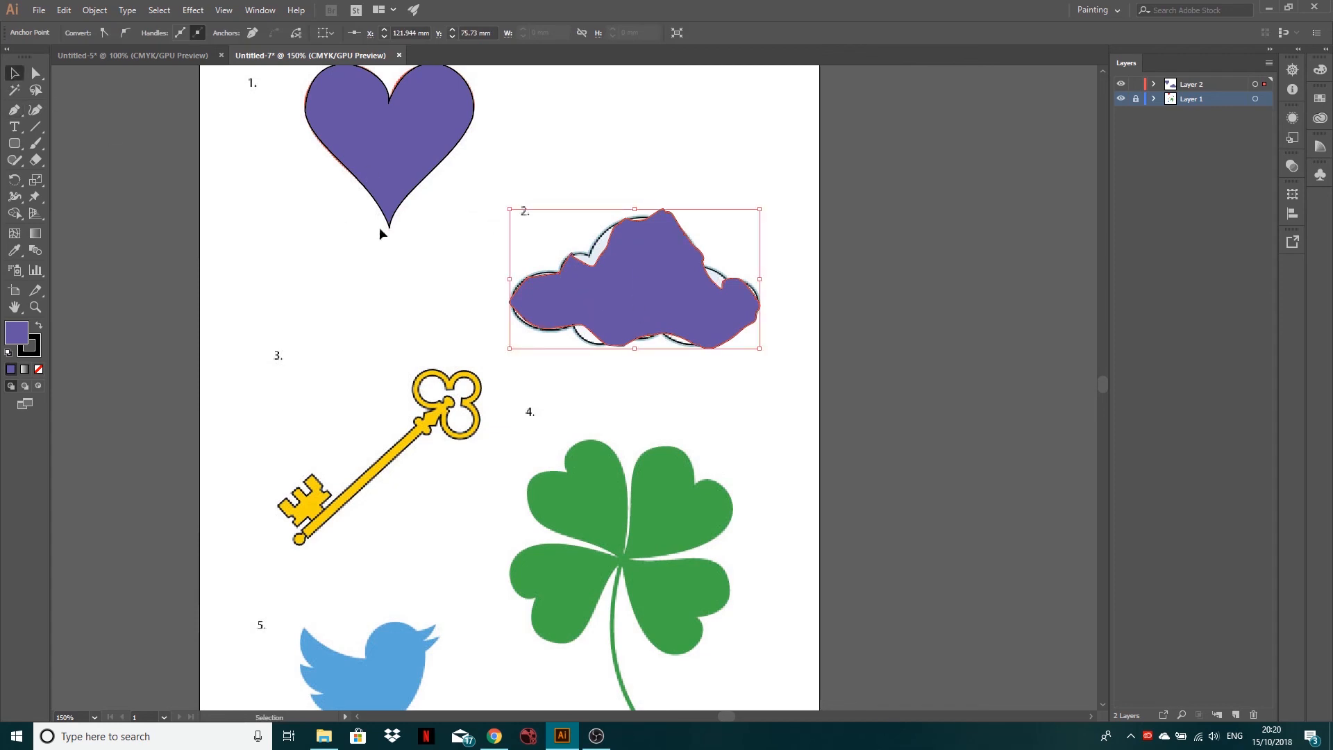
key(Delete)
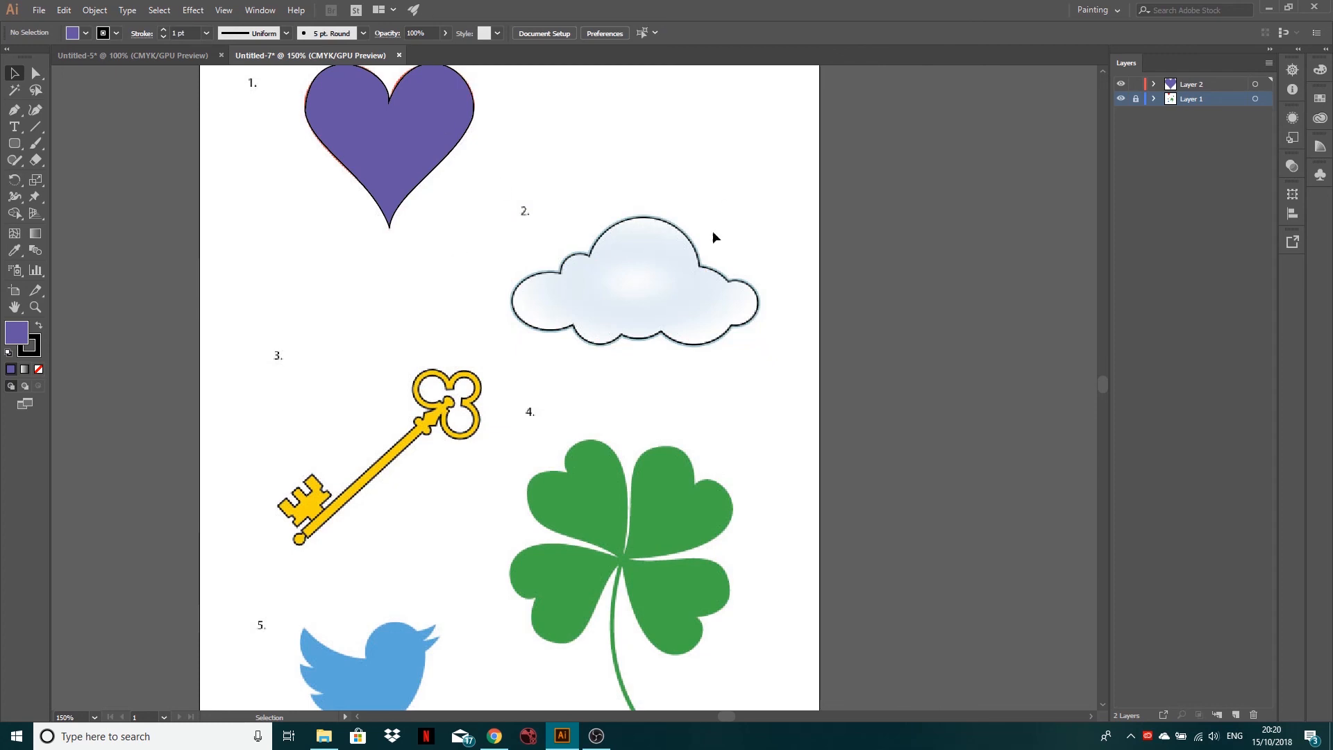
scroll(634, 327, down, 1)
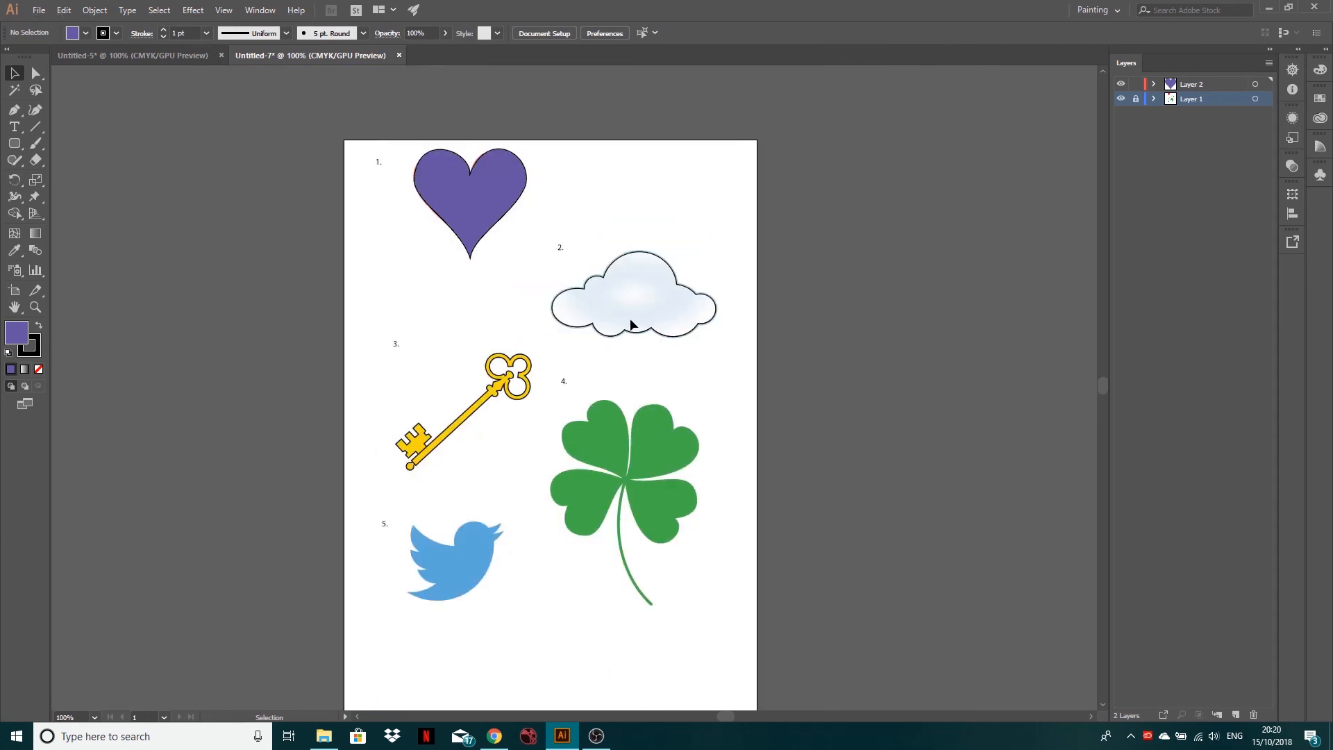